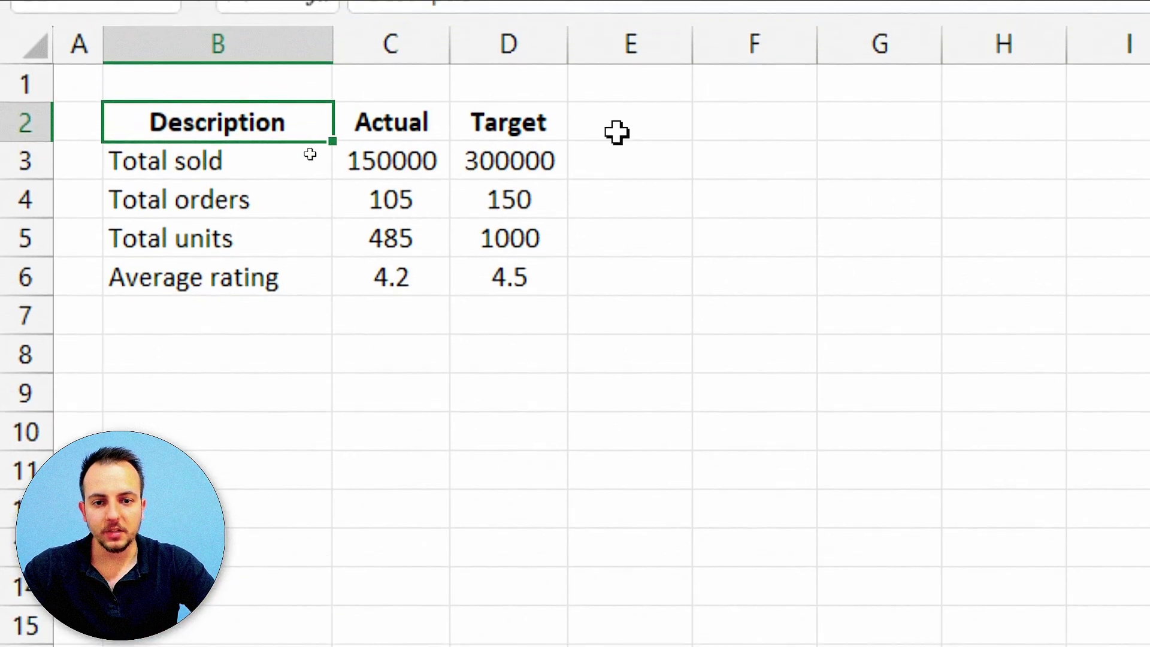
pyautogui.click(615, 76)
pyautogui.click(647, 42)
pyautogui.click(610, 130)
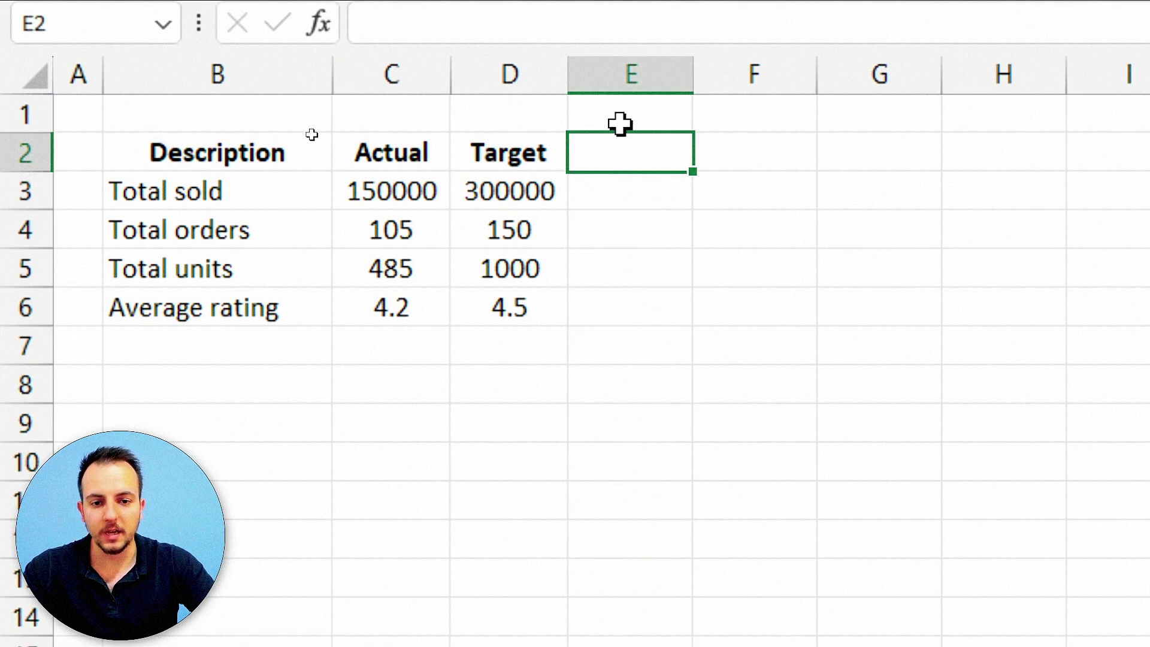
pyautogui.click(674, 71)
pyautogui.click(638, 152)
pyautogui.press('Return')
pyautogui.click(640, 160)
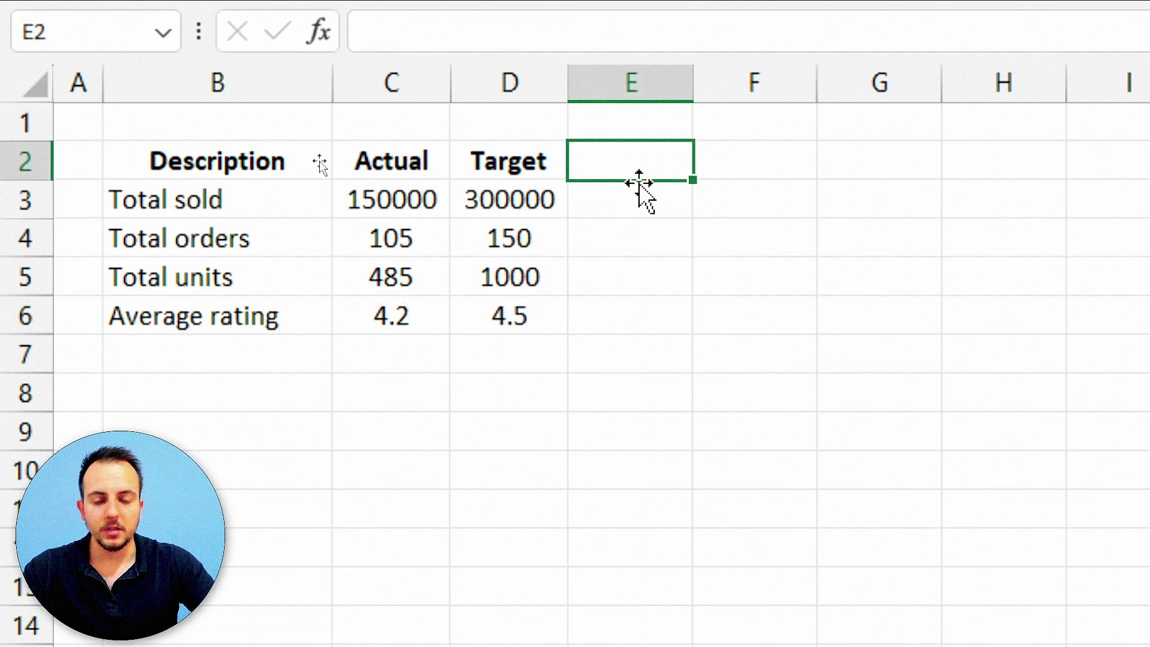
pyautogui.click(623, 198)
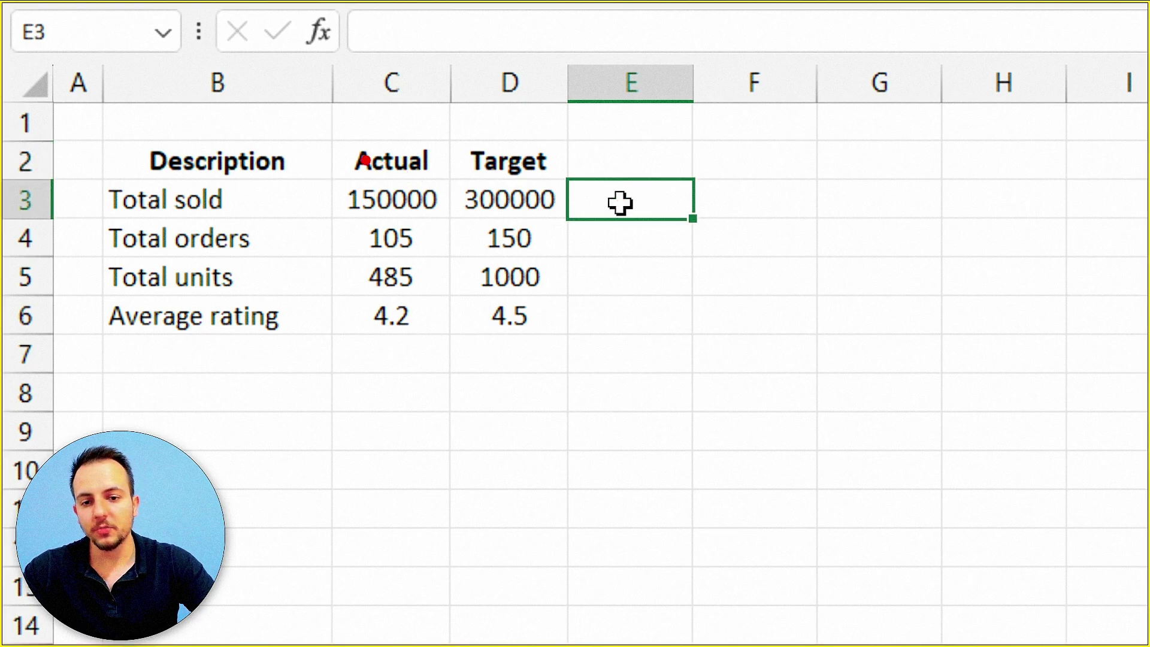
pyautogui.moveTo(324, 124); pyautogui.dragTo(447, 361)
pyautogui.moveTo(411, 397)
pyautogui.mouseDown()
pyautogui.moveTo(470, 353)
pyautogui.moveTo(527, 378)
pyautogui.mouseUp()
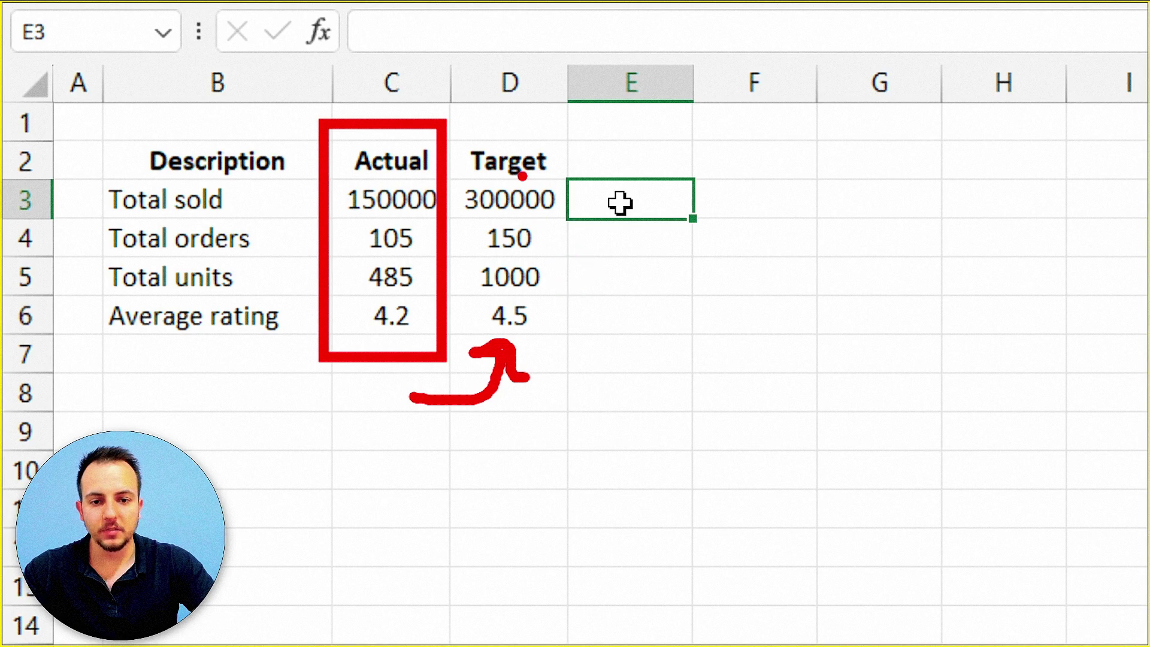
pyautogui.moveTo(441, 135)
pyautogui.mouseDown()
pyautogui.moveTo(531, 193)
pyautogui.moveTo(574, 336)
pyautogui.mouseUp()
pyautogui.moveTo(503, 369)
pyautogui.mouseDown()
pyautogui.moveTo(510, 410)
pyautogui.moveTo(560, 380)
pyautogui.moveTo(612, 408)
pyautogui.mouseUp()
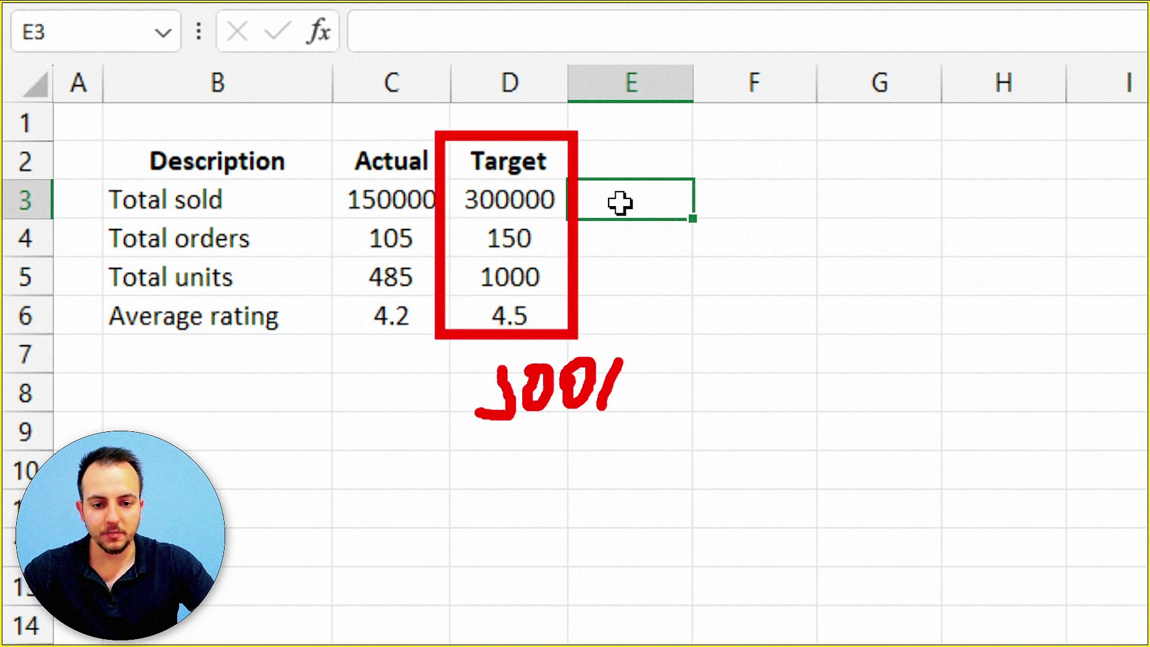
pyautogui.moveTo(453, 468); pyautogui.dragTo(698, 435)
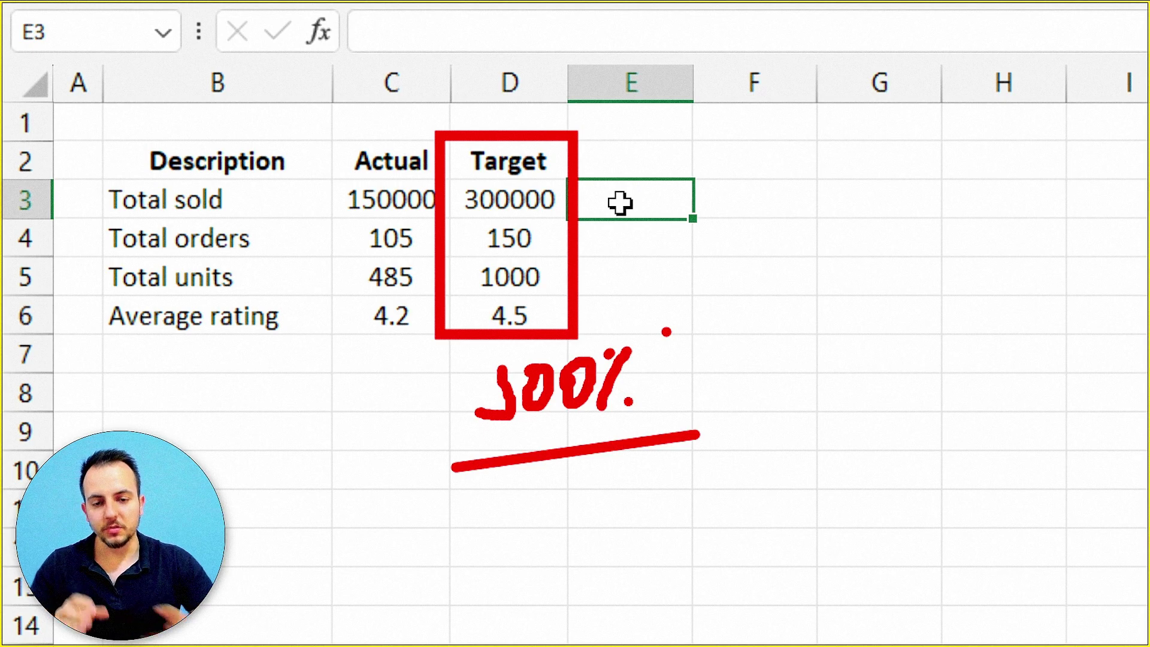
pyautogui.hotkey('ctrl', 'z')
pyautogui.hotkey('ctrl', 'z')
pyautogui.hotkey('ctrl', 'z')
pyautogui.hotkey('ctrl', 'z')
pyautogui.hotkey('ctrl', 'z')
pyautogui.hotkey('ctrl', 'z')
pyautogui.hotkey('ctrl', 'z')
pyautogui.hotkey('ctrl', 'z')
pyautogui.moveTo(340, 134); pyautogui.dragTo(399, 161)
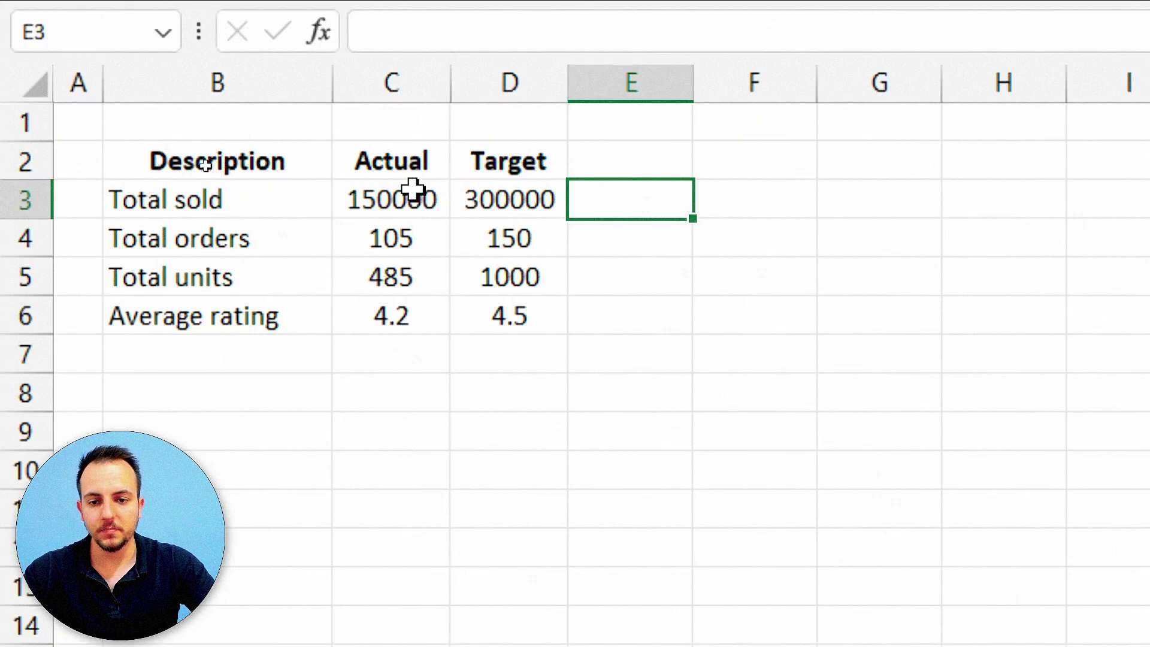
pyautogui.click(411, 191)
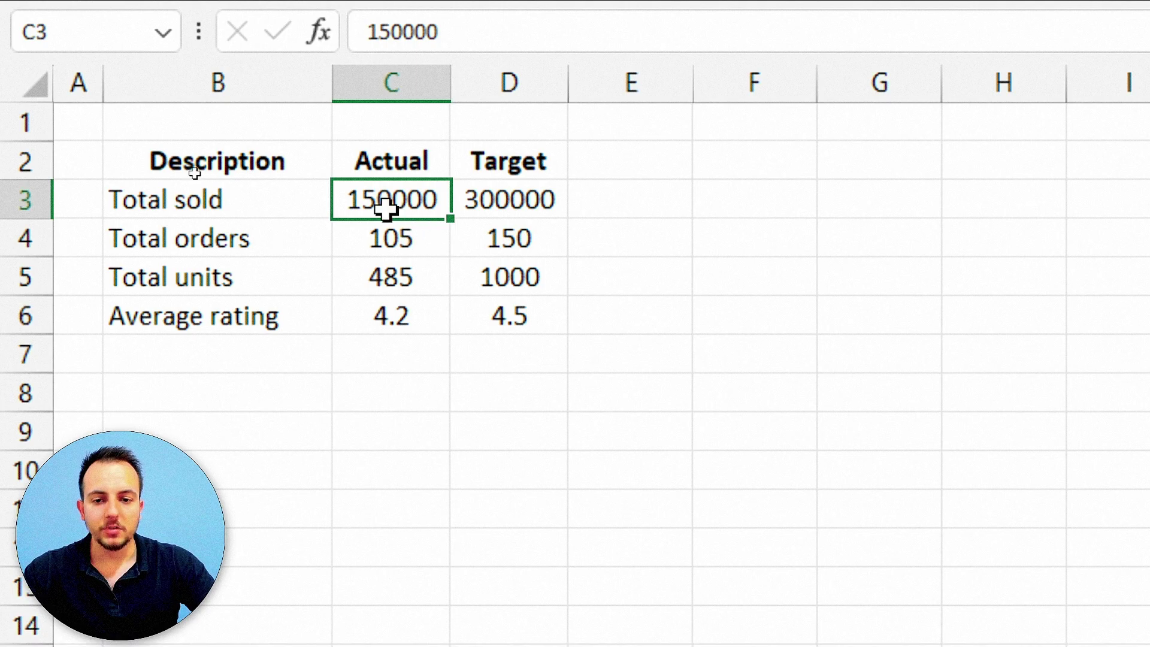
pyautogui.click(527, 198)
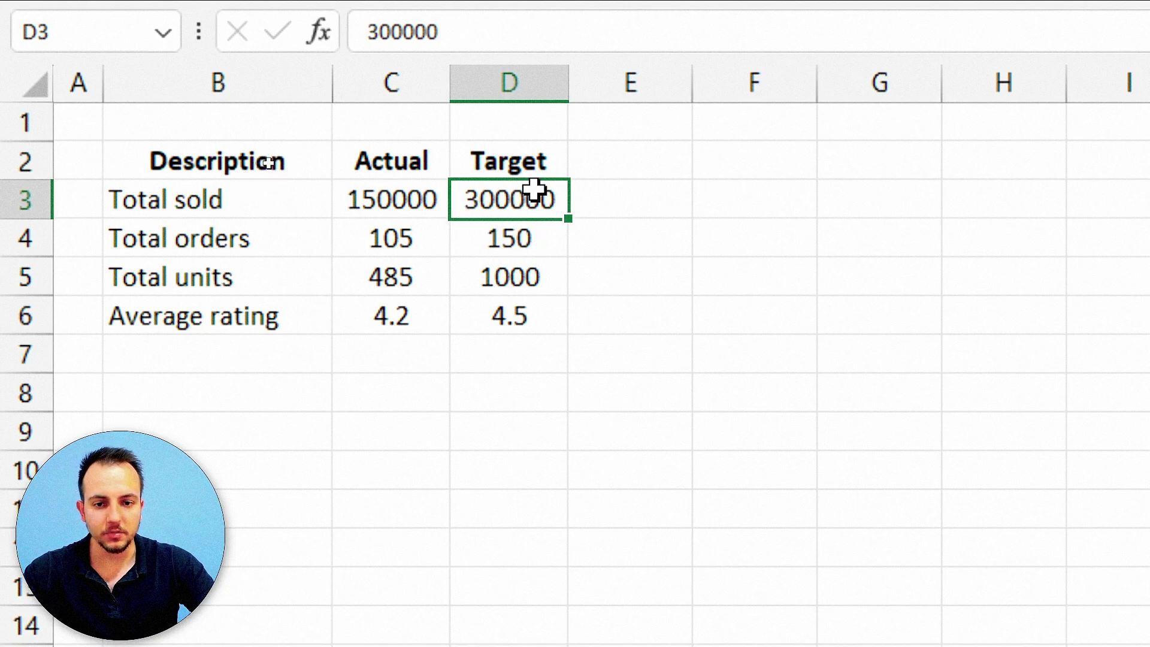
# Calculate actual over target for every row by entering =C3/D3 in E3 and filling the formula down to E6
pyautogui.click(605, 212)
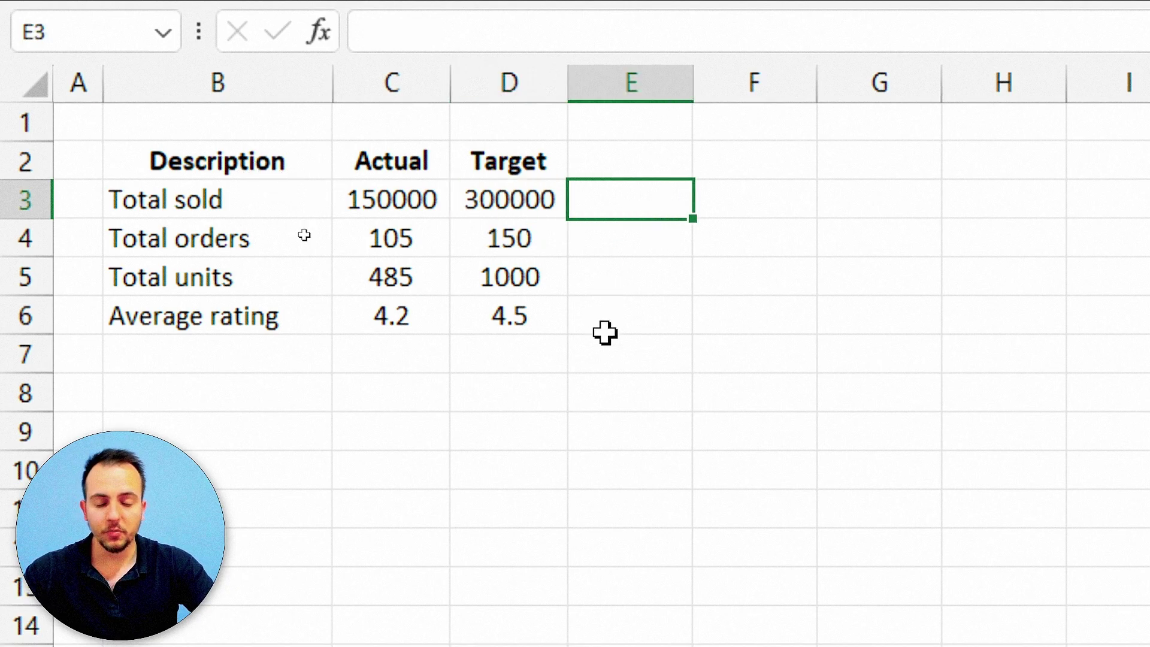
pyautogui.write('=')
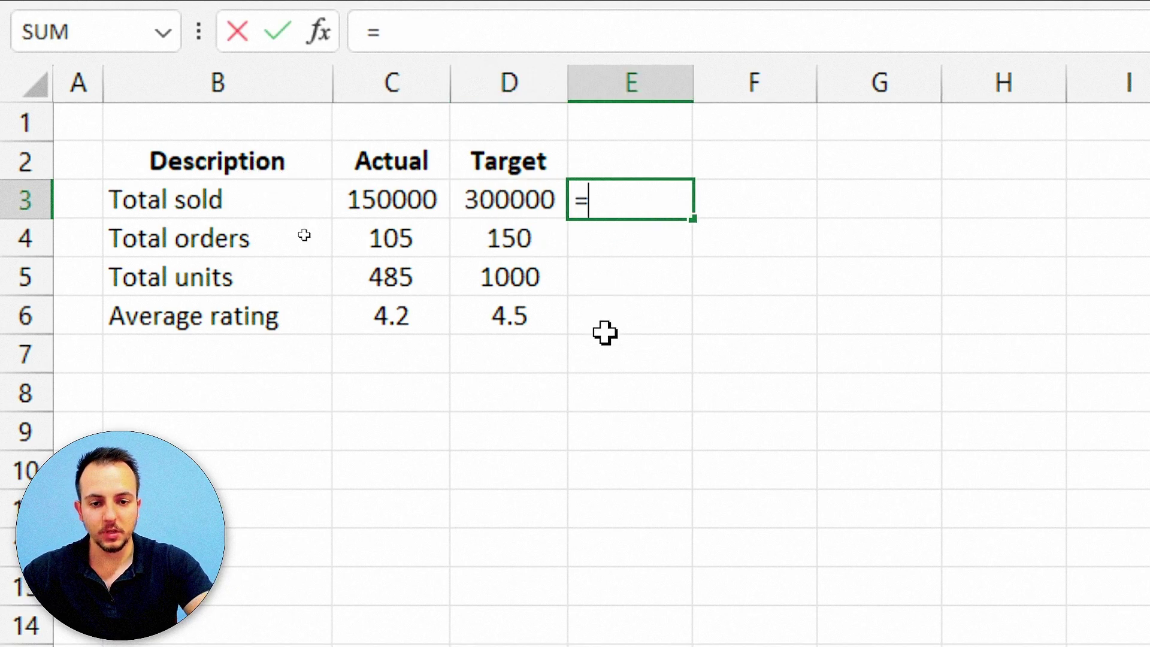
pyautogui.click(385, 215)
pyautogui.write('/')
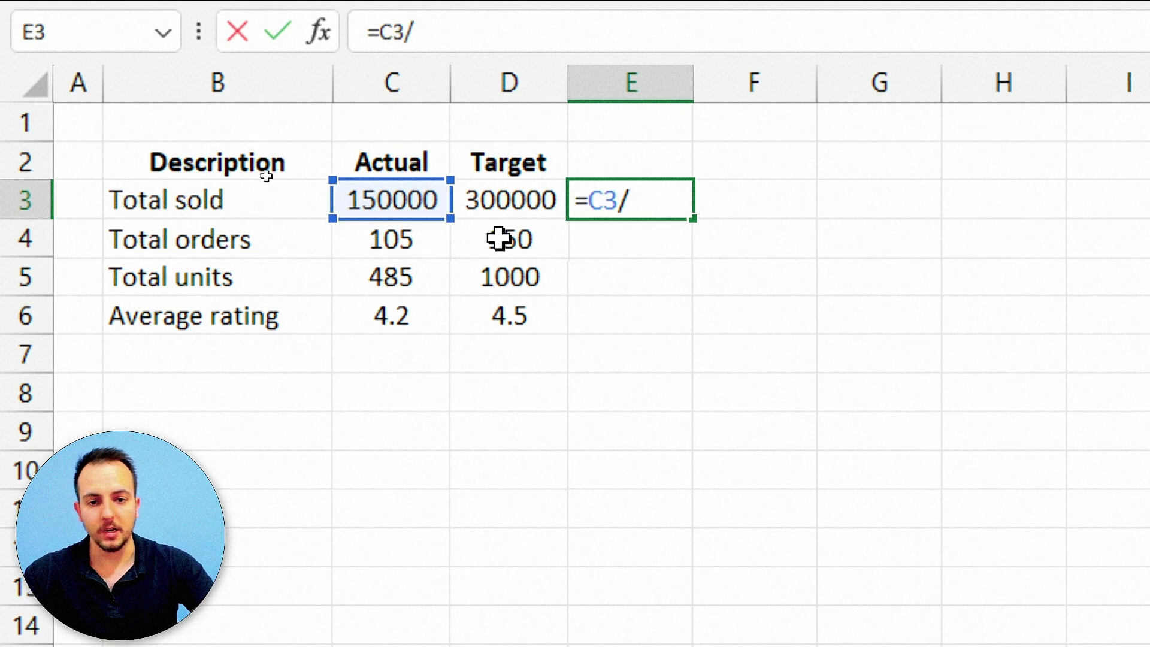
pyautogui.click(541, 206)
pyautogui.press('Return')
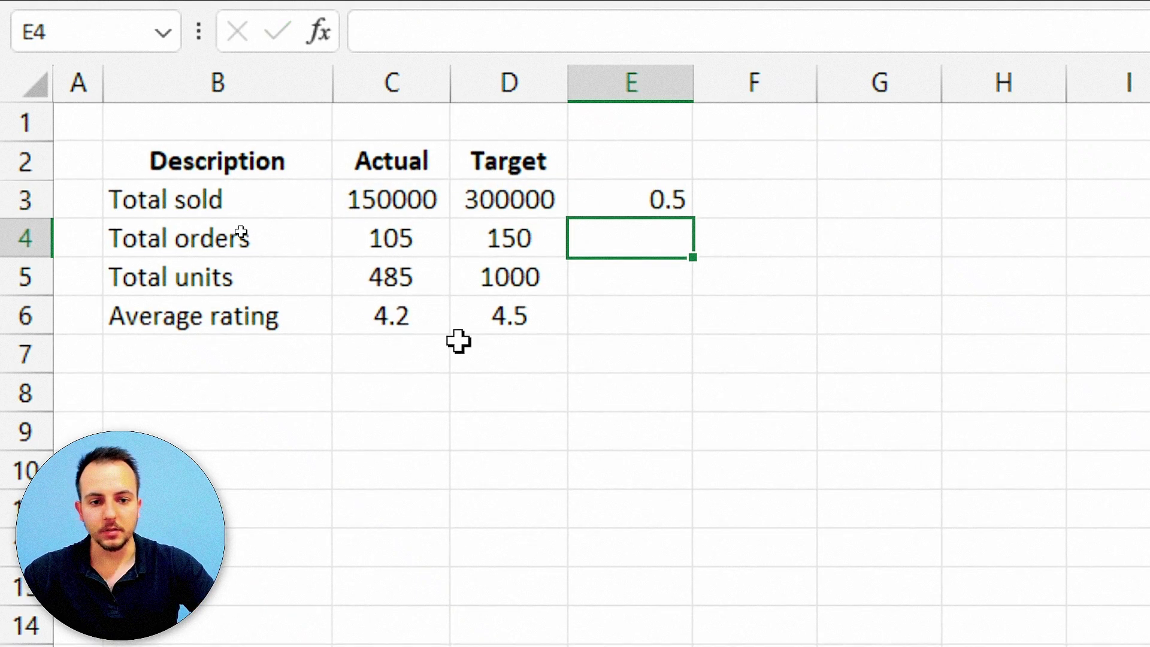
pyautogui.click(645, 209)
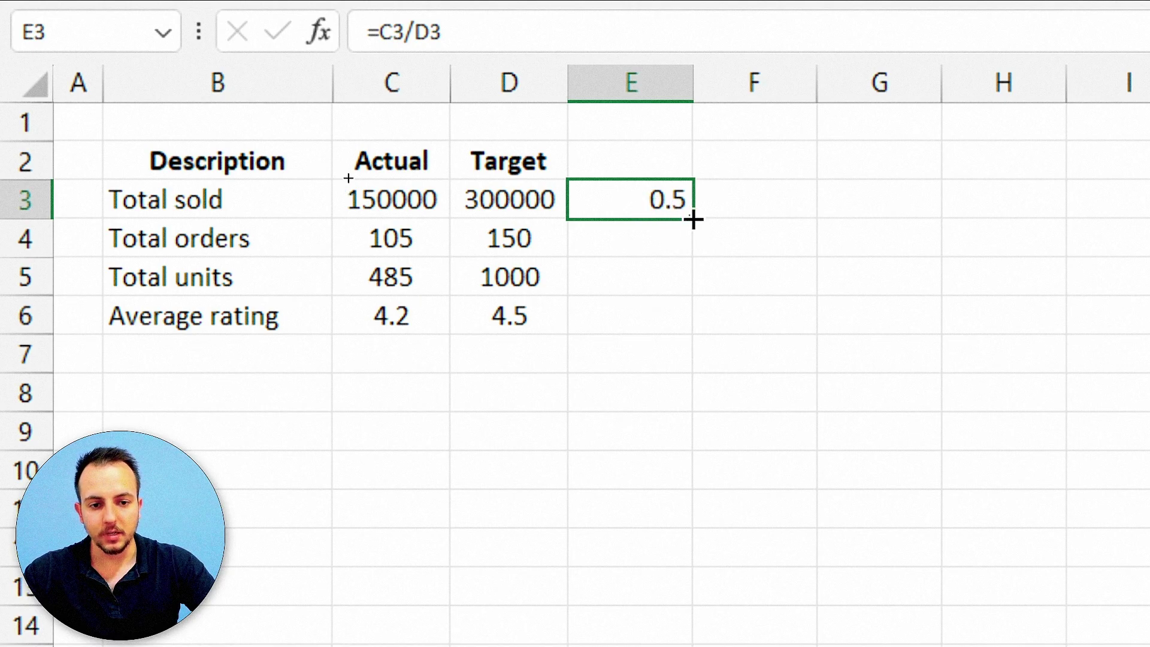
pyautogui.moveTo(693, 228); pyautogui.dragTo(664, 339)
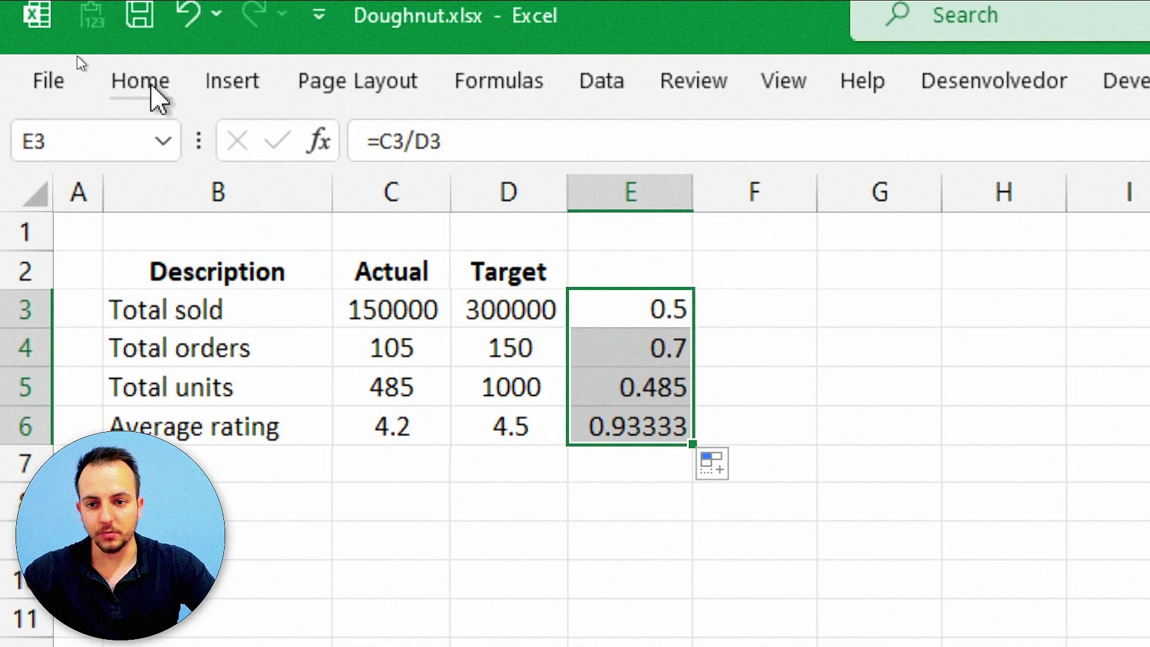
# Format the ratios in E3:E6 as percentages
pyautogui.click(155, 96)
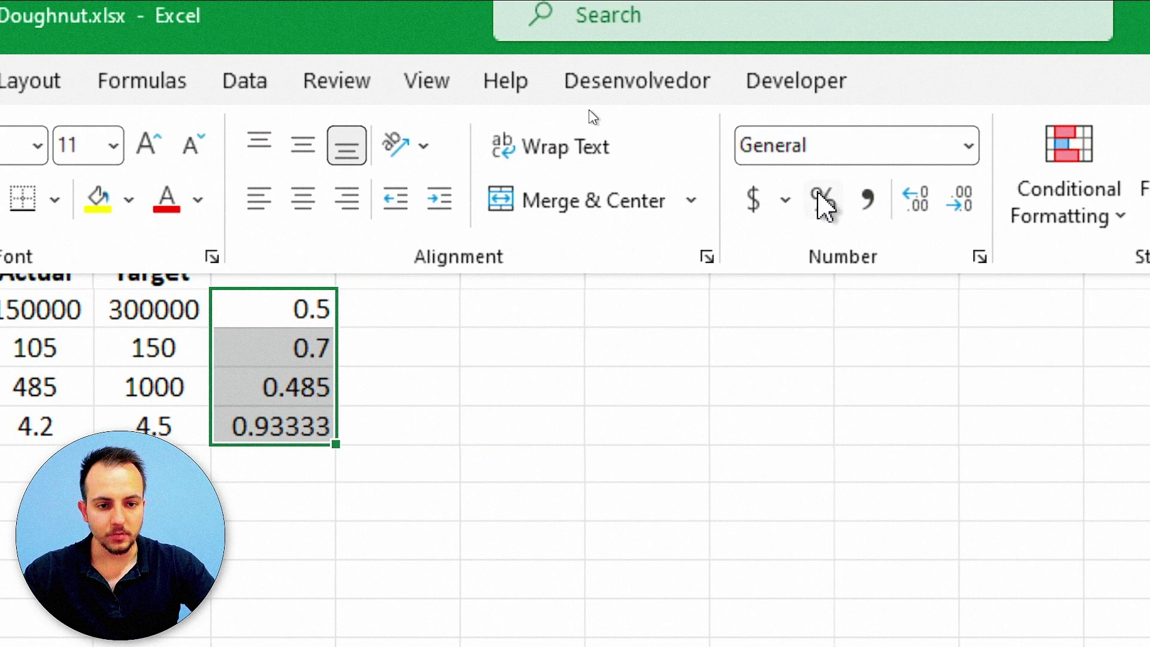
pyautogui.click(822, 197)
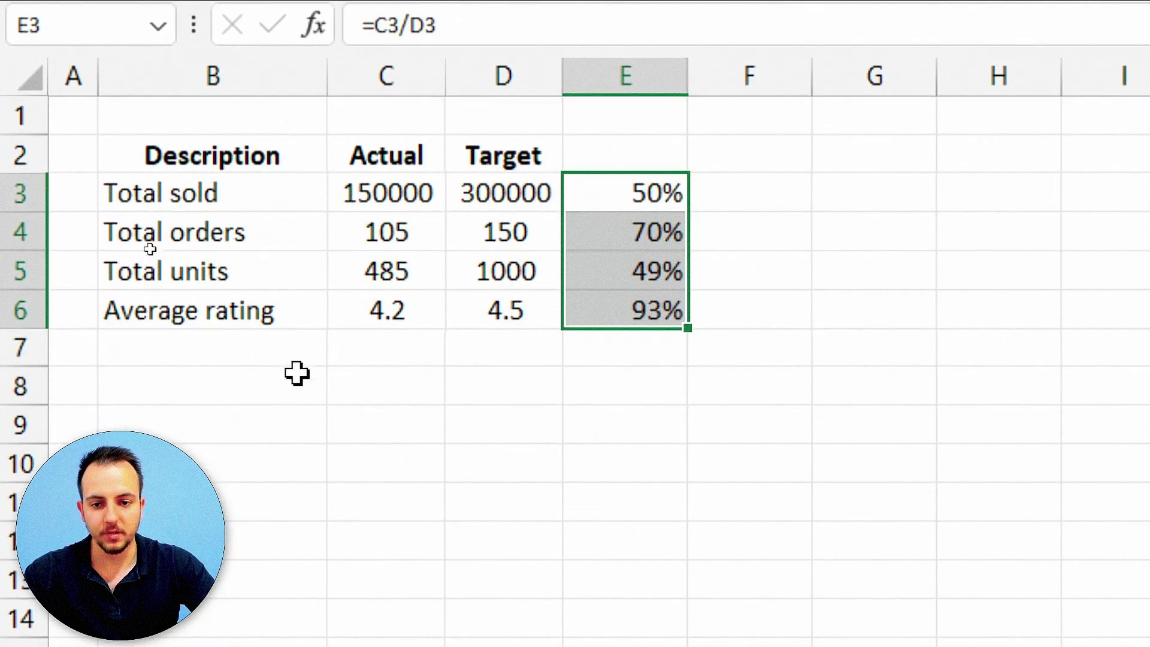
pyautogui.moveTo(647, 266); pyautogui.dragTo(642, 311)
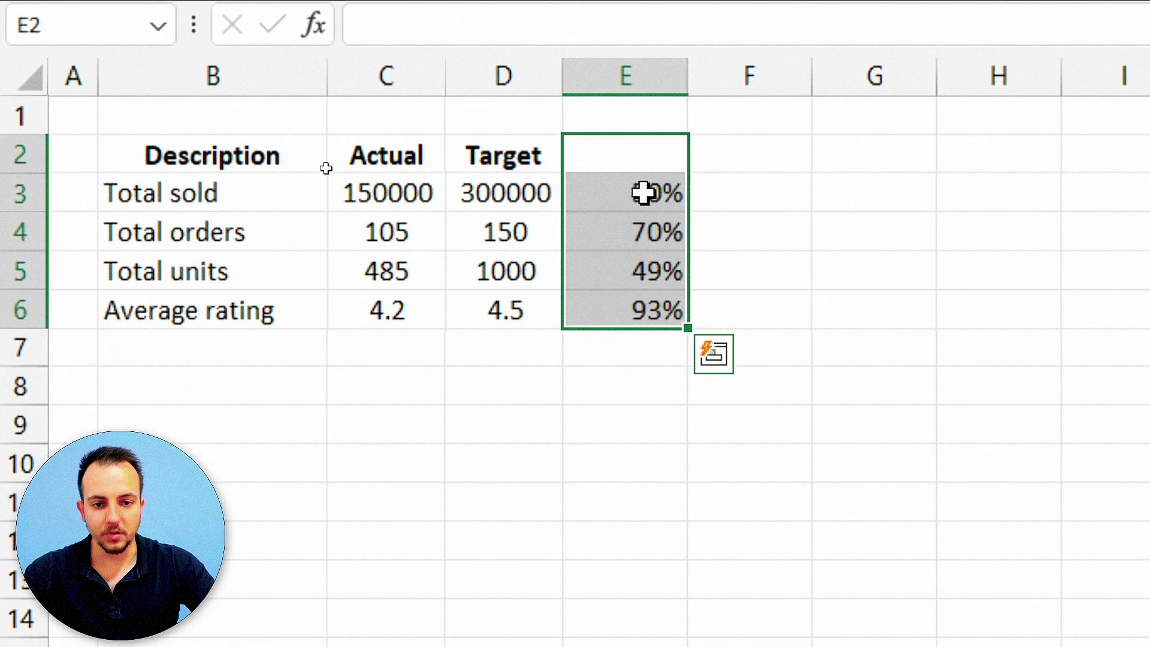
pyautogui.click(644, 193)
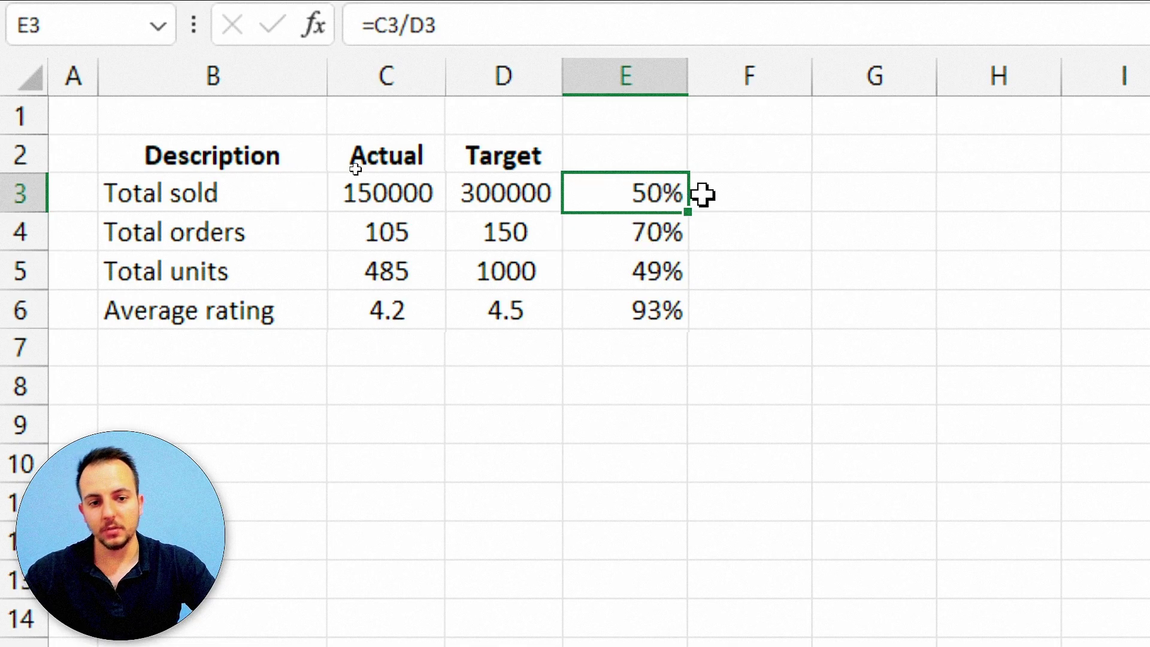
# Add the column headers "Left" in F2 and "Reach" in E2
pyautogui.click(729, 207)
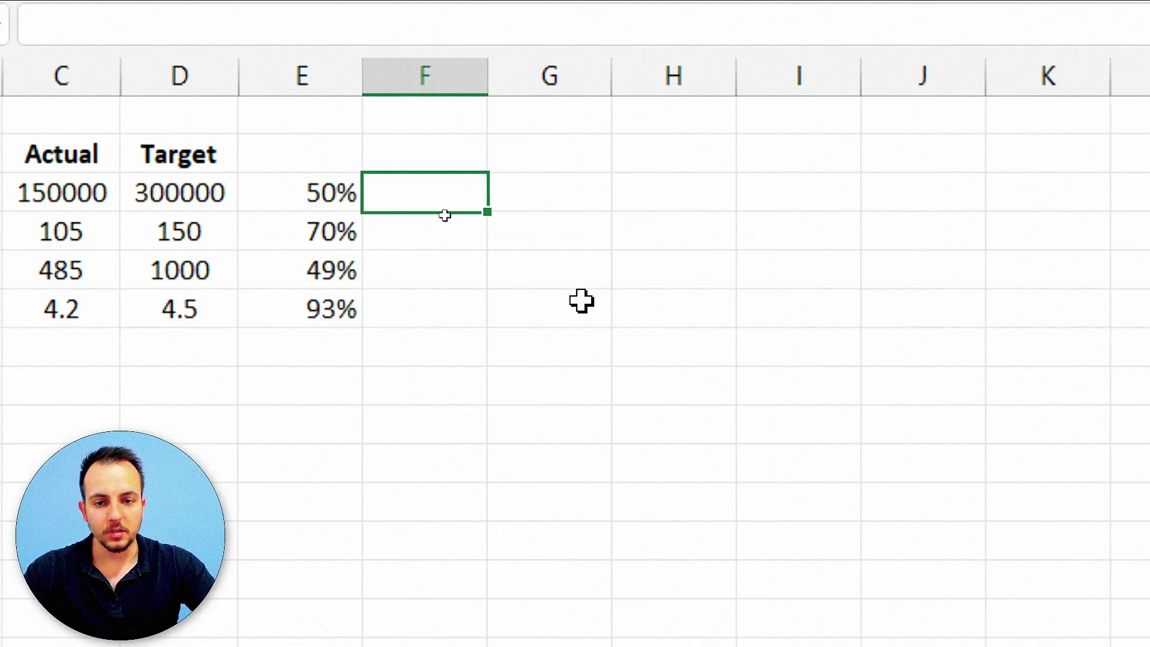
pyautogui.click(443, 150)
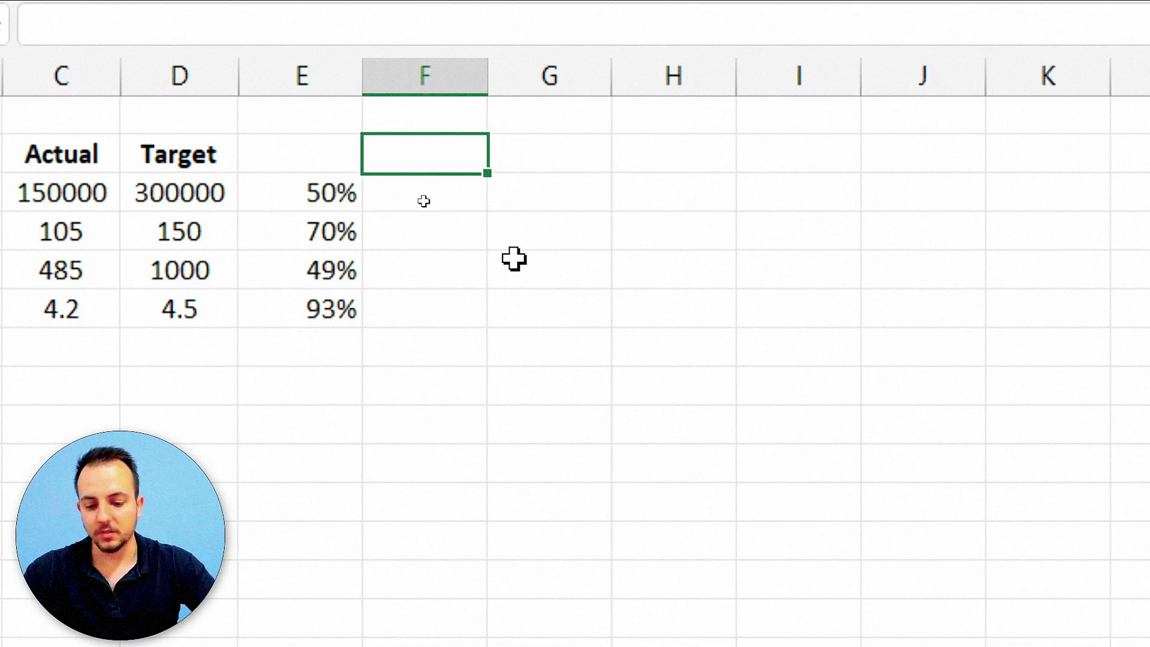
pyautogui.write('Left')
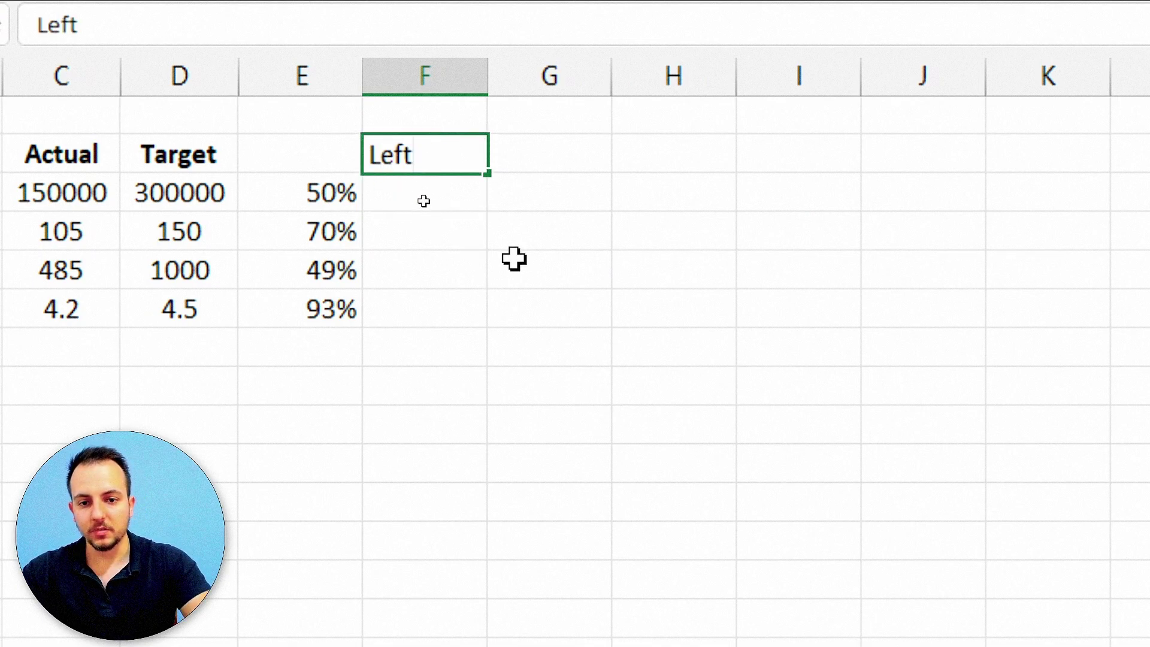
pyautogui.press('Left')
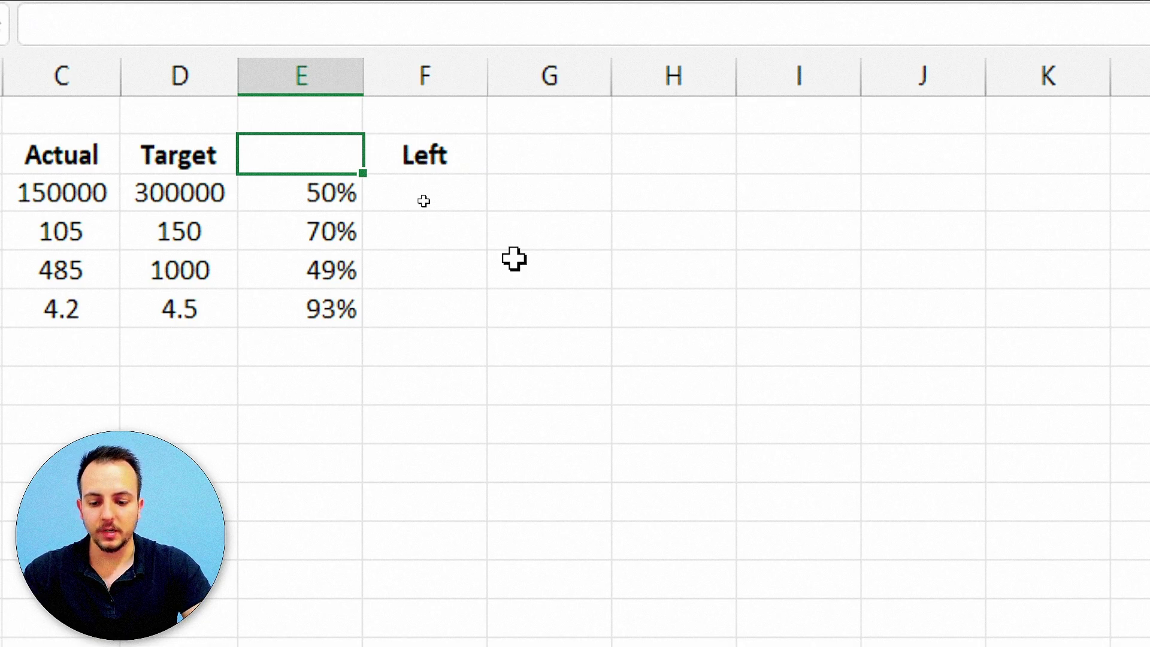
pyautogui.write('reach')
pyautogui.hotkey('ctrl', 'Return')
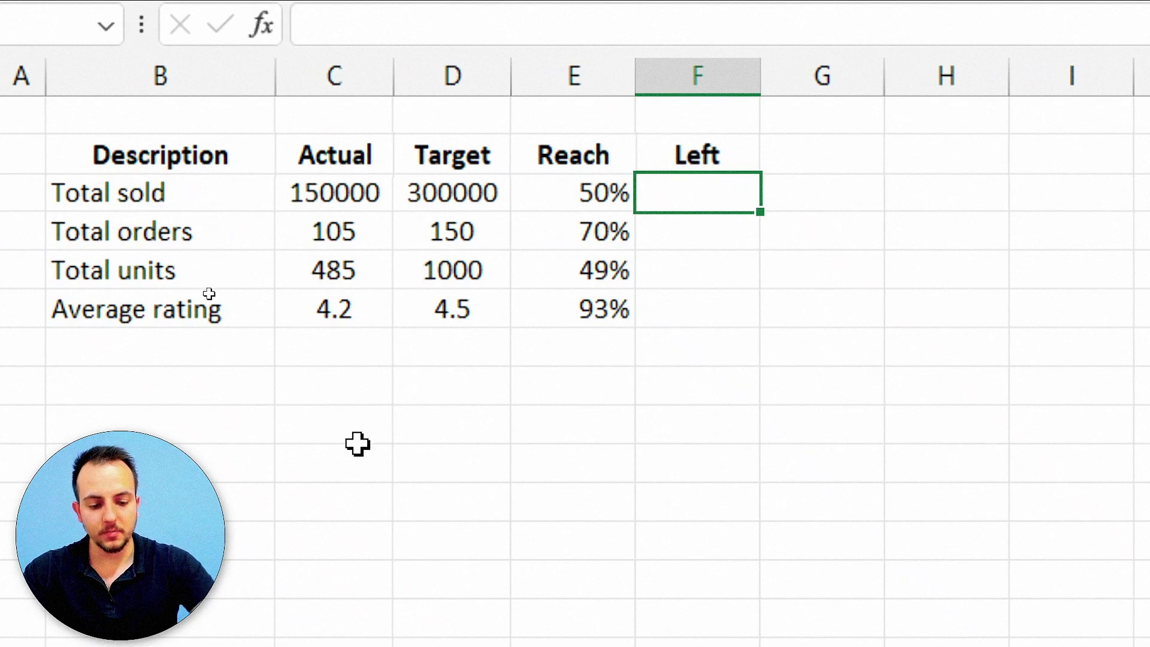
# Calculate the remaining share for every row by entering =1-E3 in F3 and filling the formula down to F6
pyautogui.write('=1')
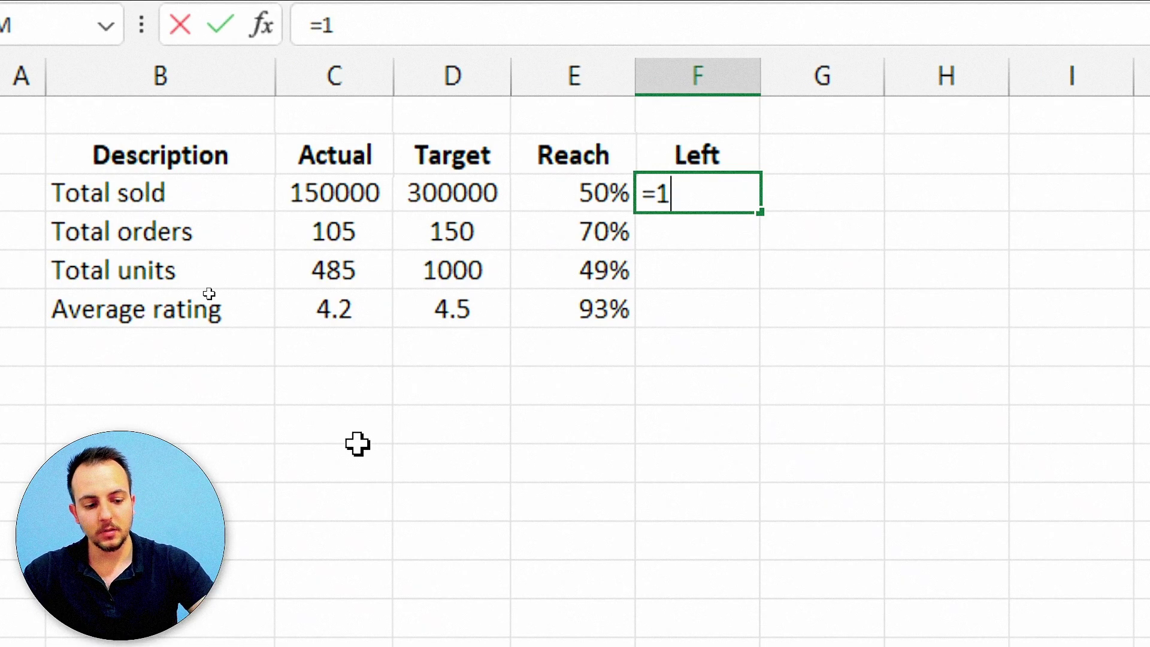
pyautogui.write('-')
pyautogui.click(526, 206)
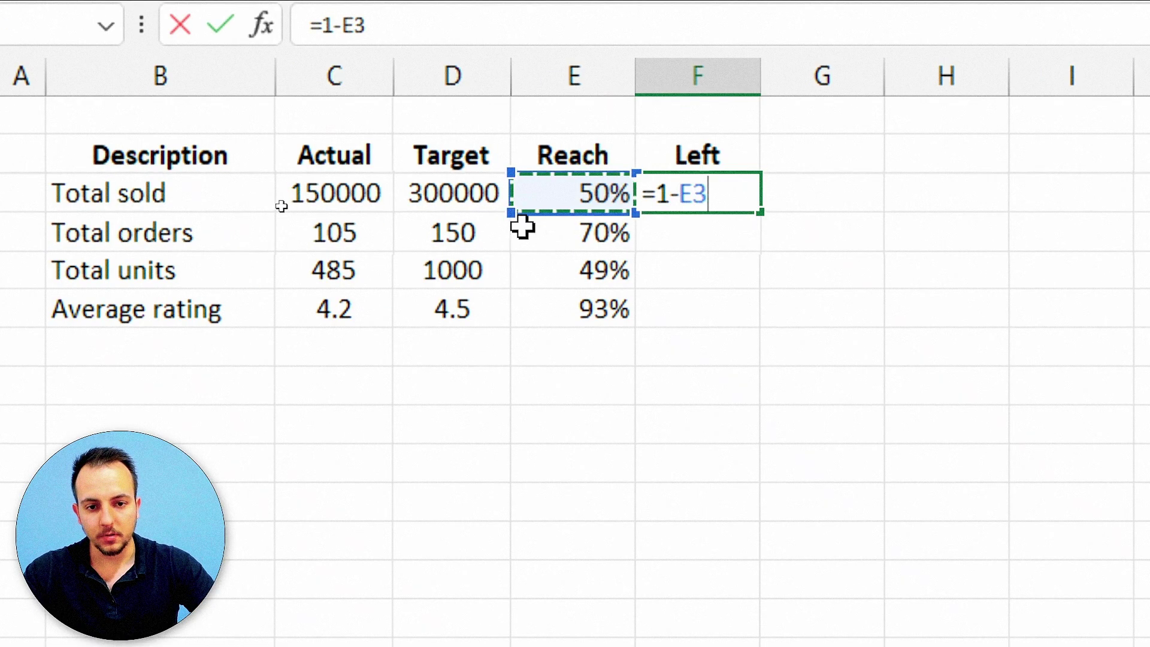
pyautogui.press('Return')
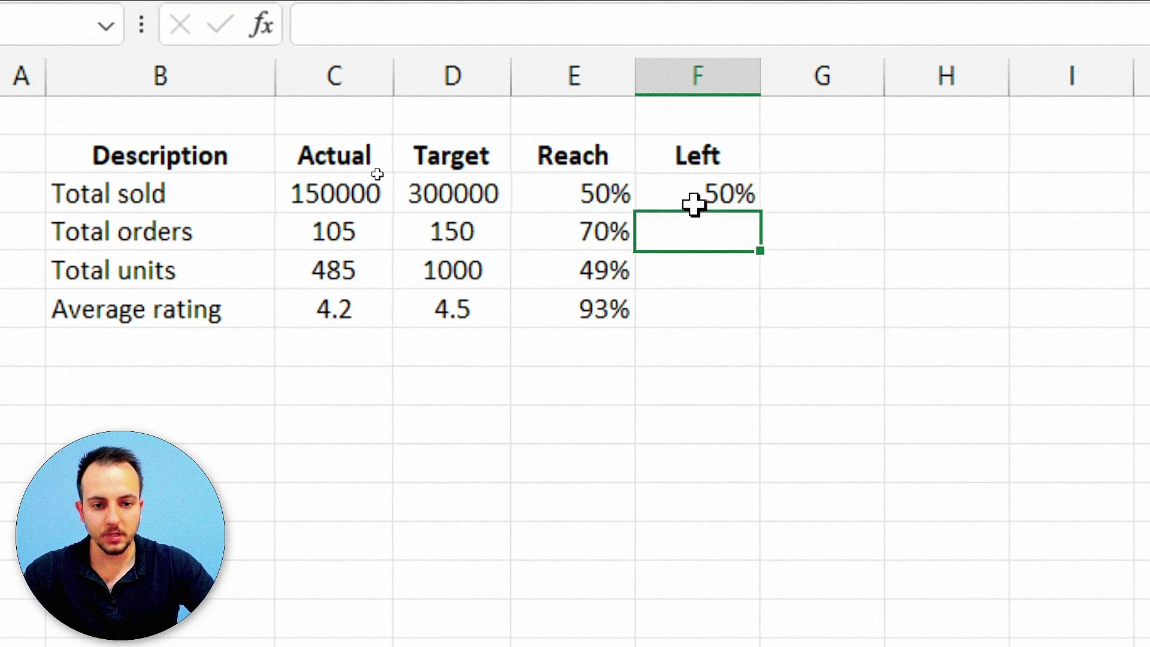
pyautogui.click(713, 199)
pyautogui.moveTo(759, 213); pyautogui.dragTo(713, 318)
pyautogui.click(542, 434)
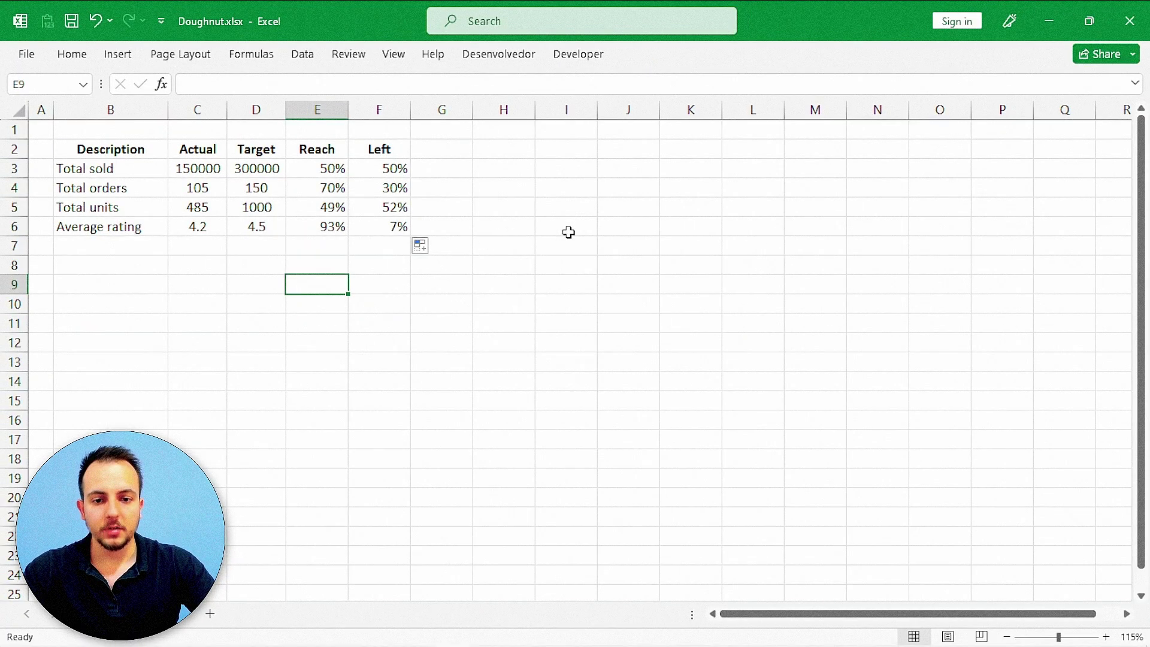
# Insert a blank doughnut chart from empty cell I6 and fit it over about H3:L17, clear of the data table
pyautogui.click(568, 232)
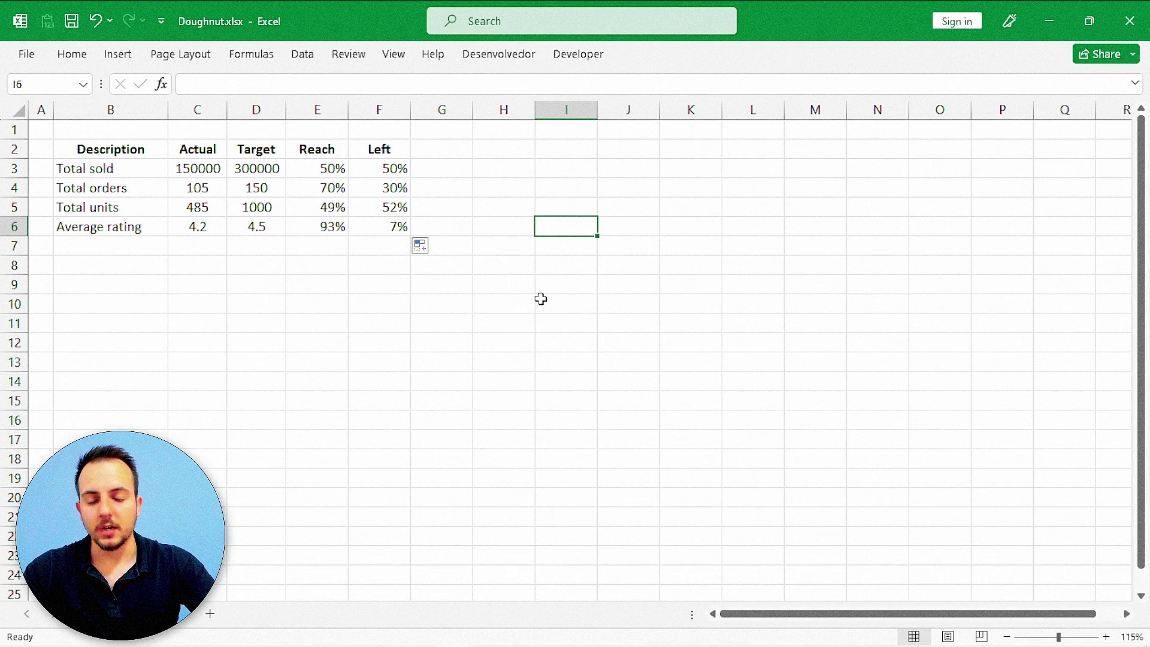
pyautogui.click(540, 299)
pyautogui.press('Left')
pyautogui.click(575, 232)
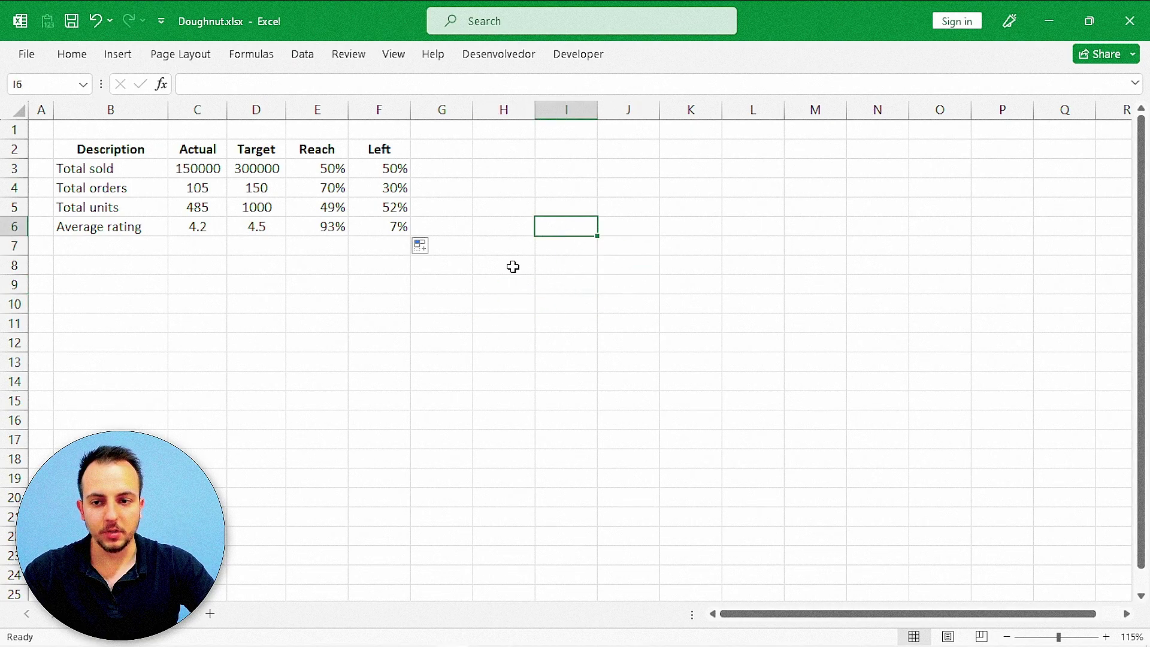
pyautogui.click(119, 54)
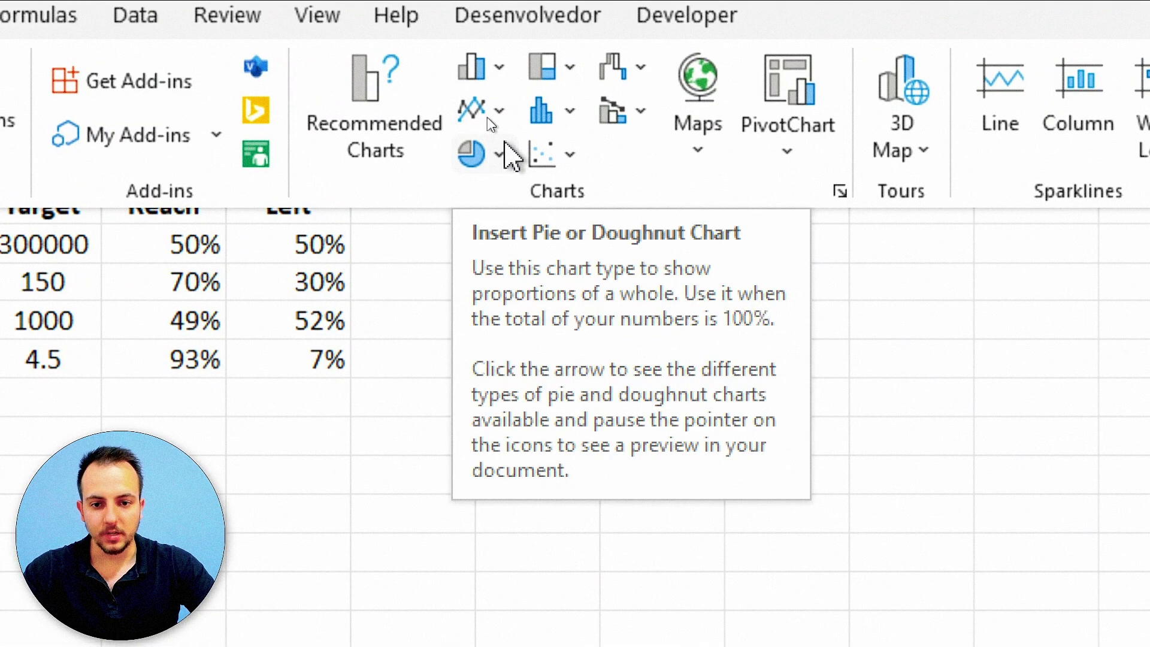
pyautogui.click(485, 162)
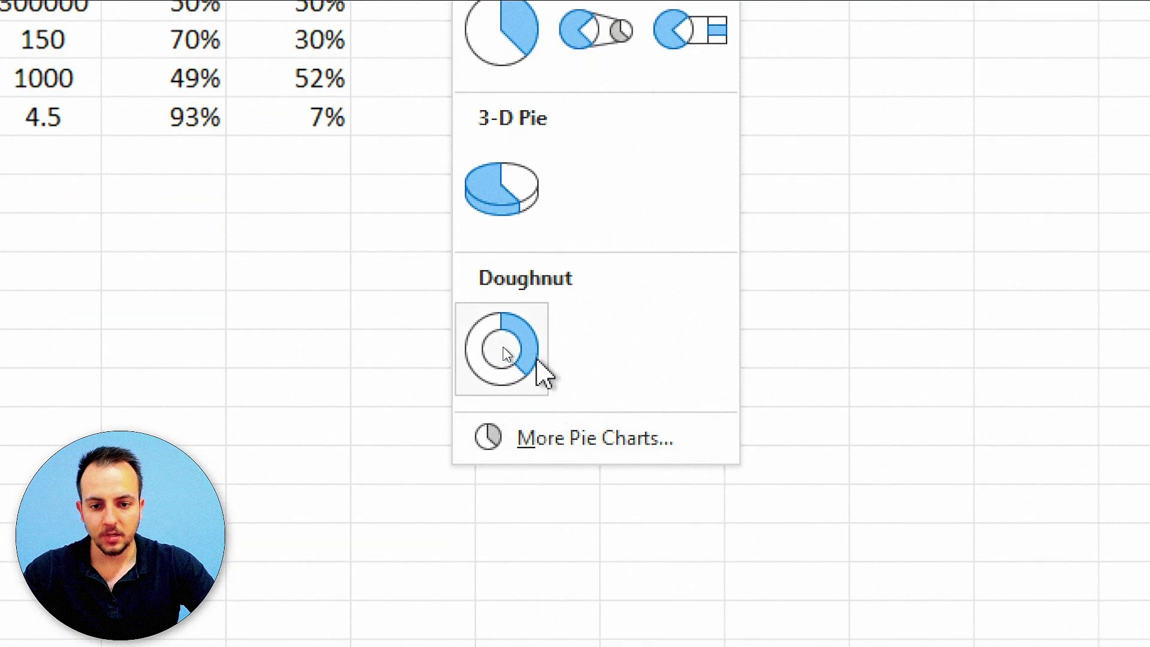
pyautogui.click(531, 365)
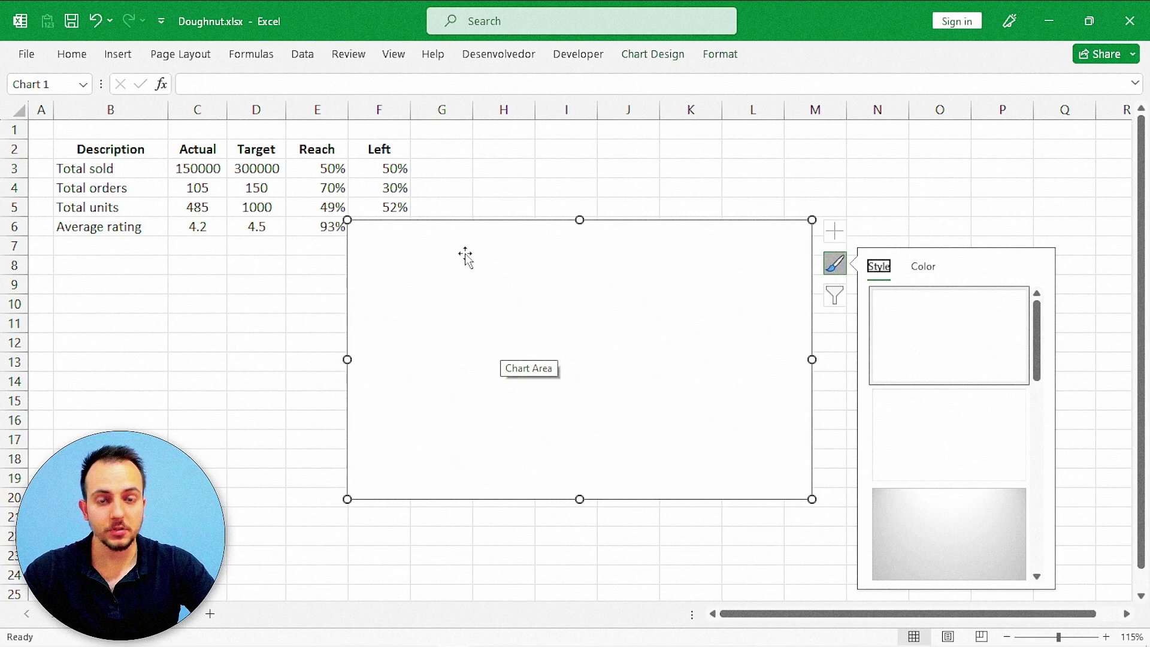
pyautogui.moveTo(423, 220); pyautogui.dragTo(561, 163)
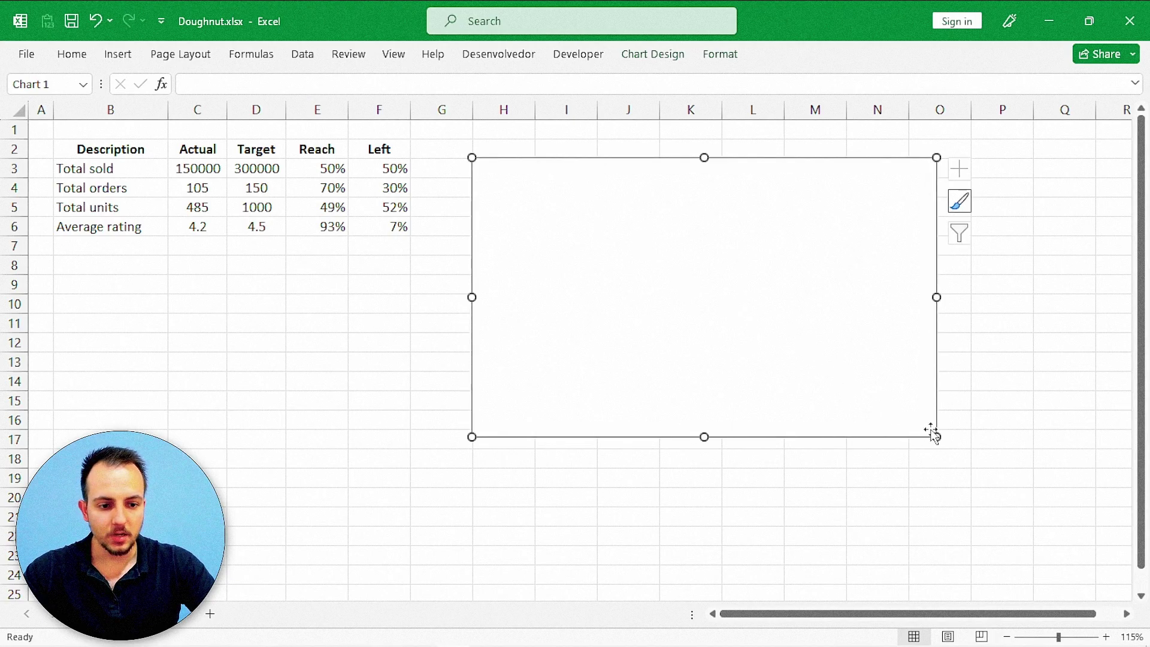
pyautogui.moveTo(937, 437); pyautogui.dragTo(784, 448)
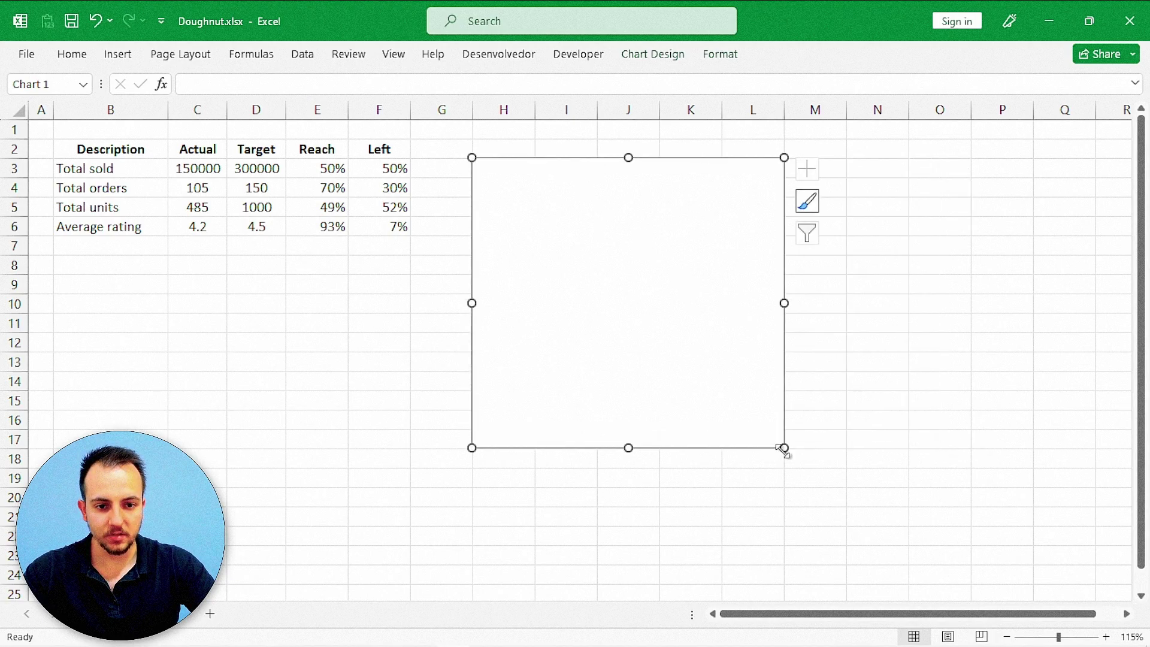
pyautogui.moveTo(460, 142)
pyautogui.mouseDown()
pyautogui.moveTo(795, 463)
pyautogui.moveTo(821, 474)
pyautogui.moveTo(906, 406)
pyautogui.mouseUp()
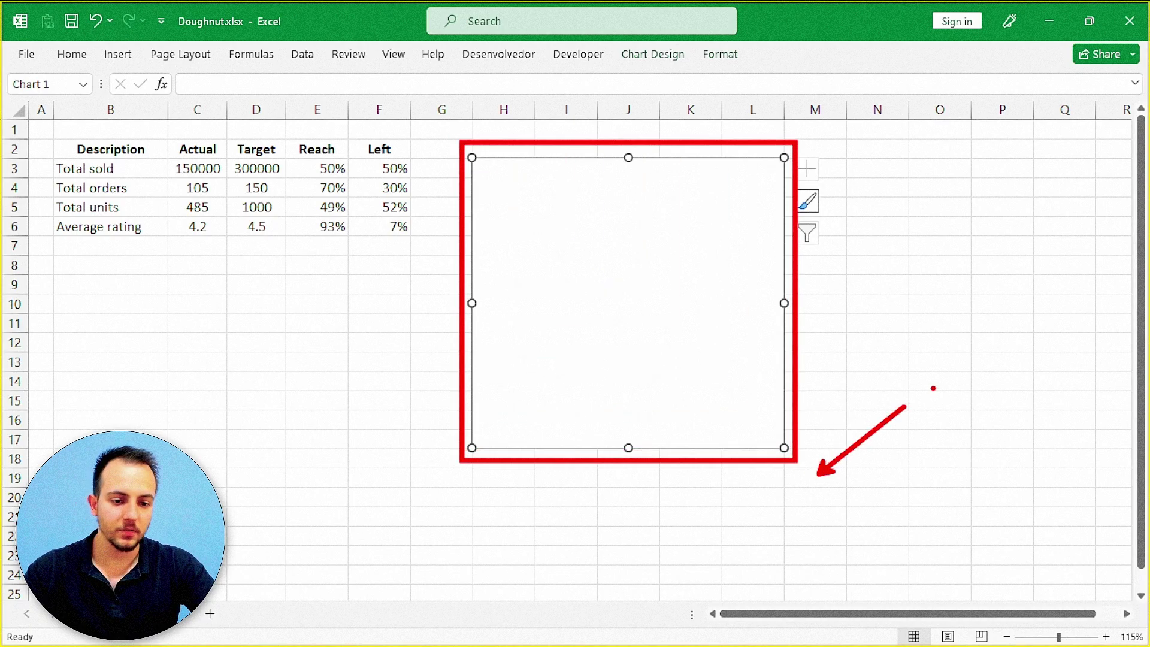
pyautogui.hotkey('ctrl', 'z')
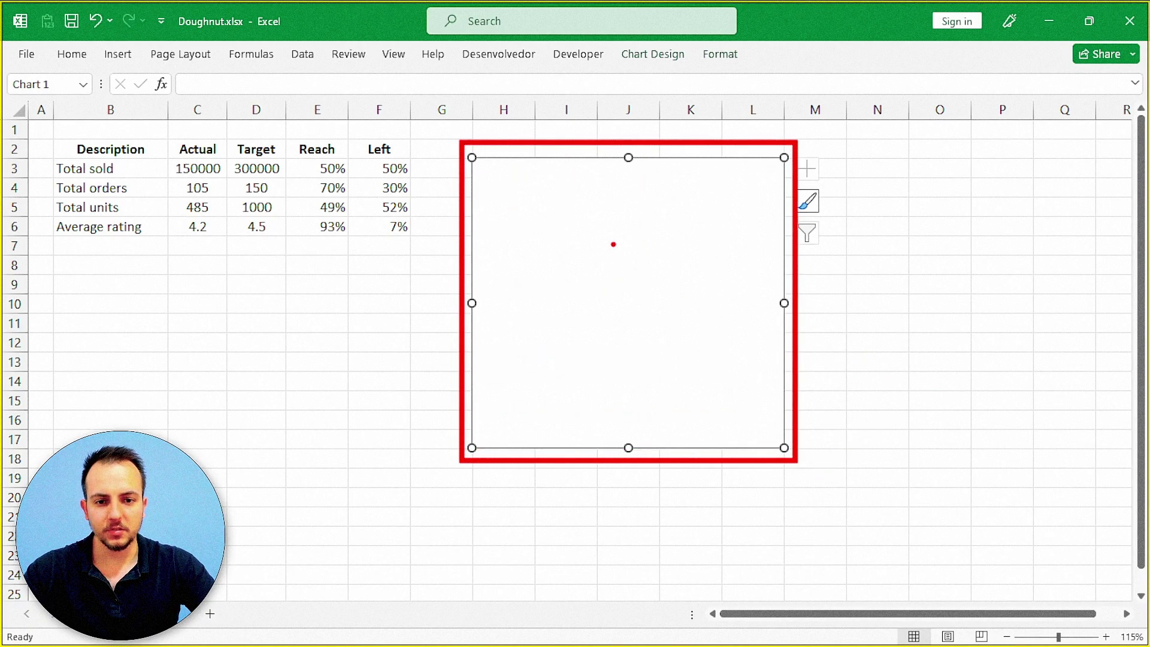
pyautogui.hotkey('ctrl', 'z')
pyautogui.moveTo(627, 187)
pyautogui.mouseDown()
pyautogui.moveTo(515, 205)
pyautogui.moveTo(736, 427)
pyautogui.moveTo(599, 179)
pyautogui.mouseUp()
pyautogui.moveTo(616, 258); pyautogui.dragTo(662, 377)
pyautogui.press('Escape')
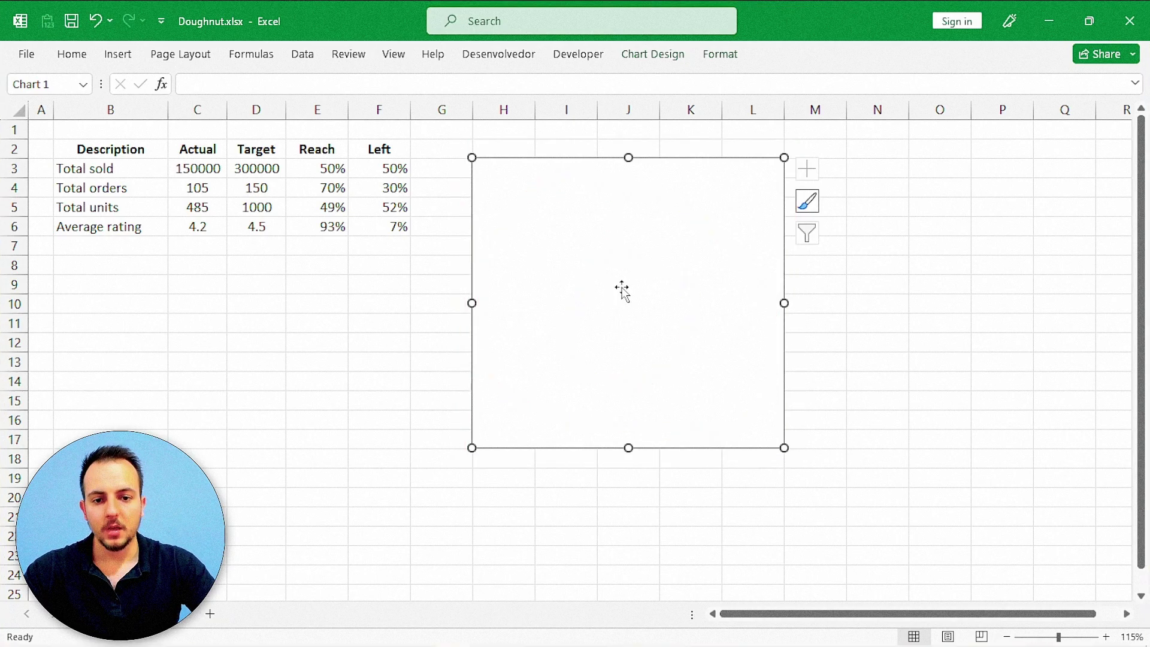
# Add a first data series to the blank doughnut chart with the constant values ={1,1,1,1,1} and no series name
pyautogui.rightClick(475, 232)
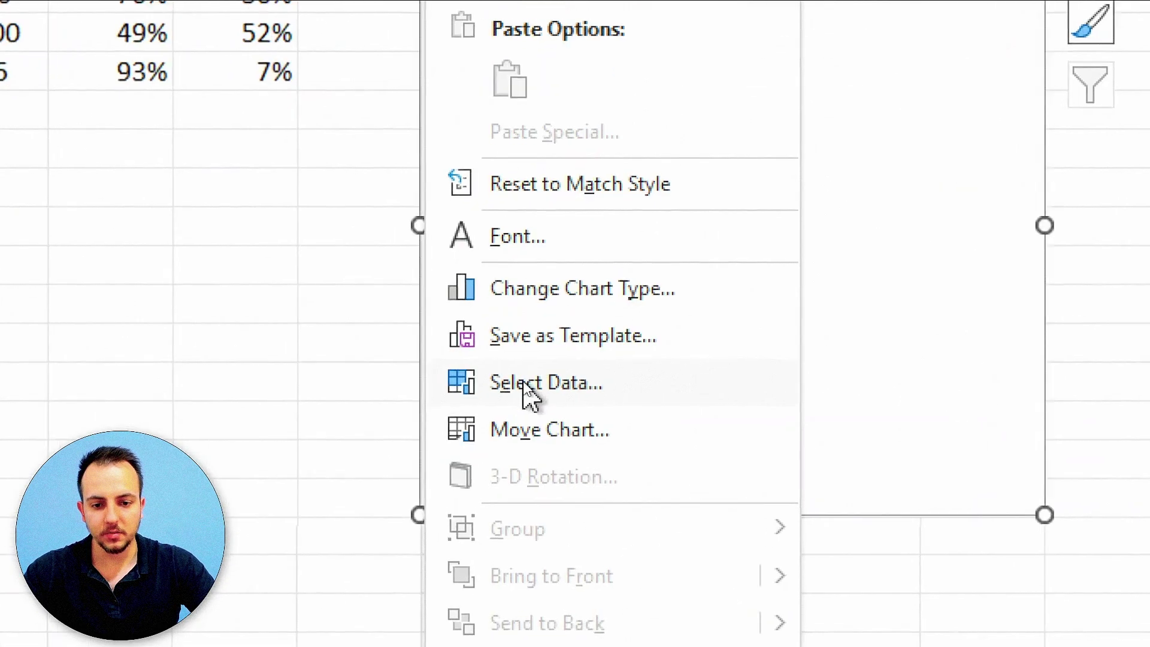
pyautogui.click(526, 384)
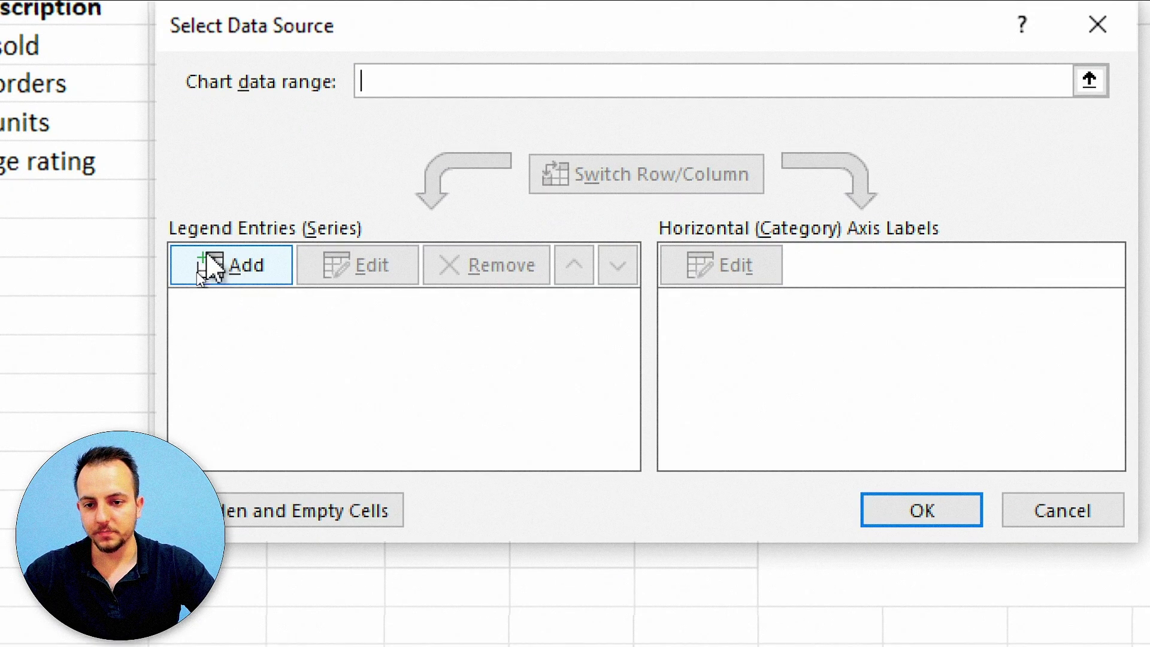
pyautogui.click(209, 267)
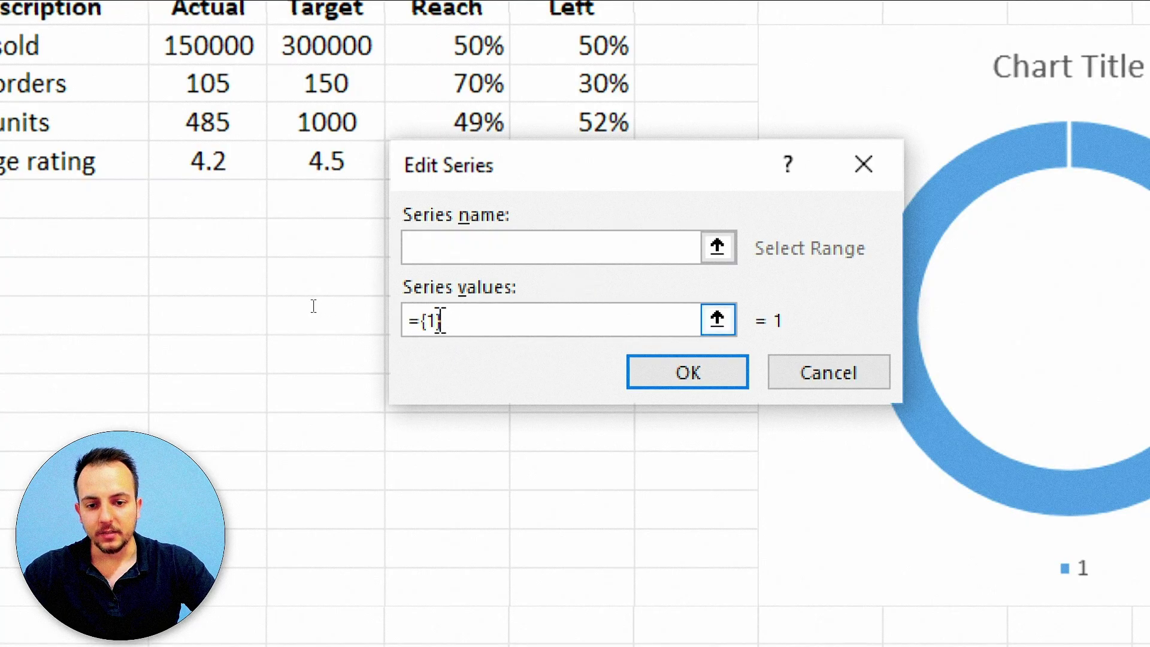
pyautogui.click(439, 320)
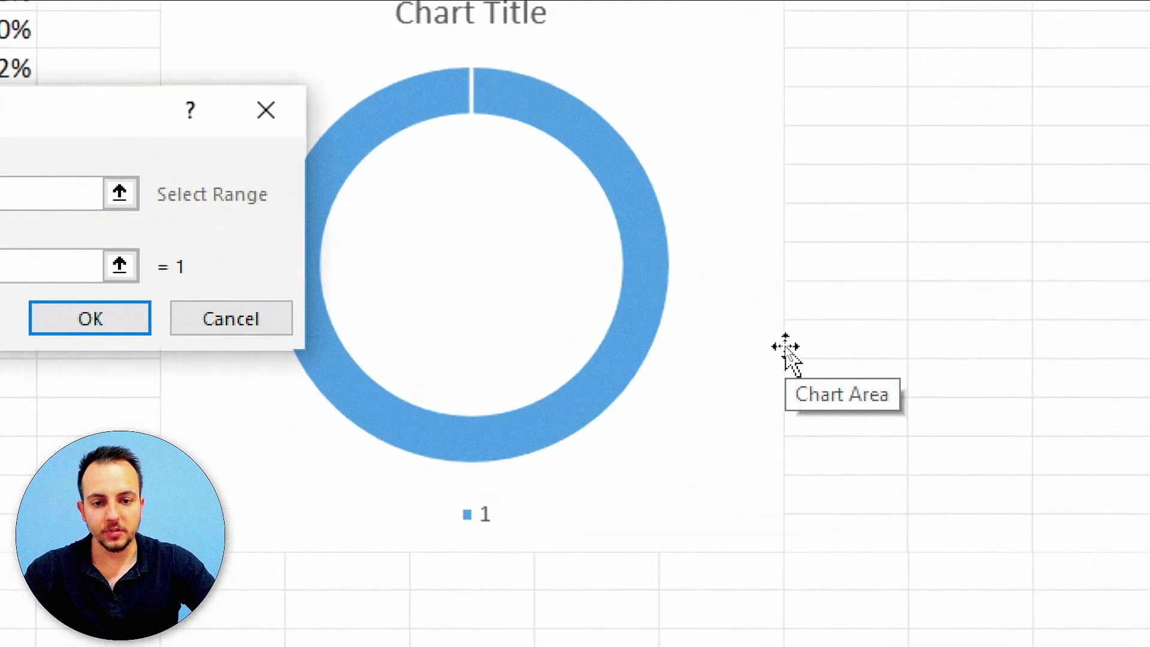
pyautogui.click(784, 346)
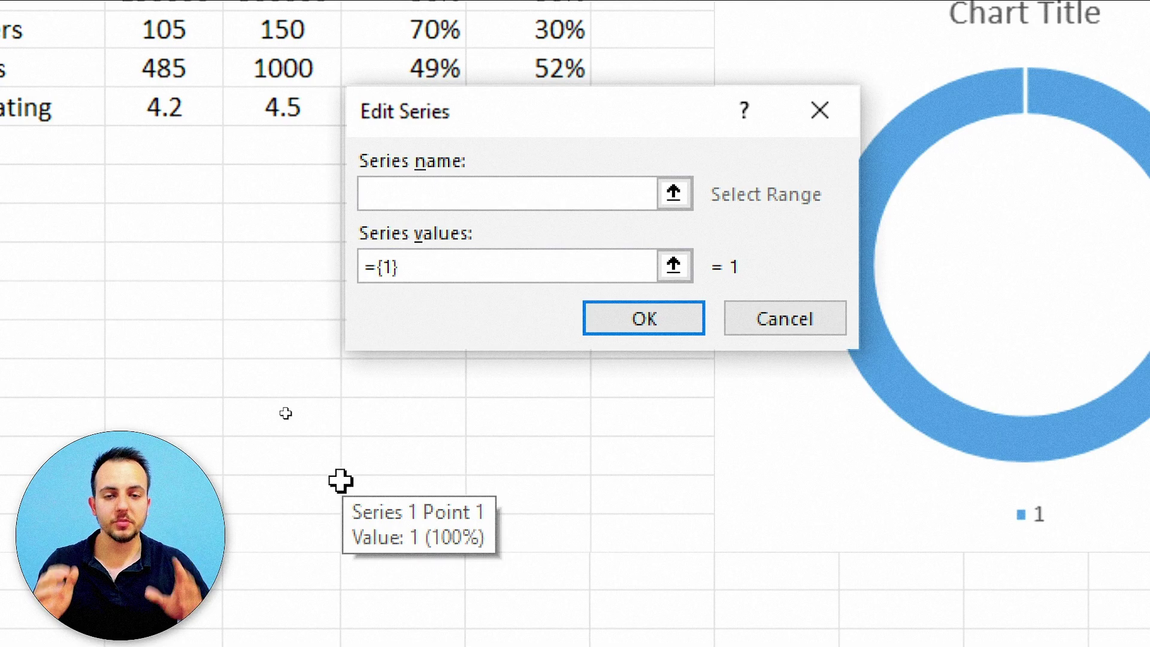
pyautogui.click(398, 266)
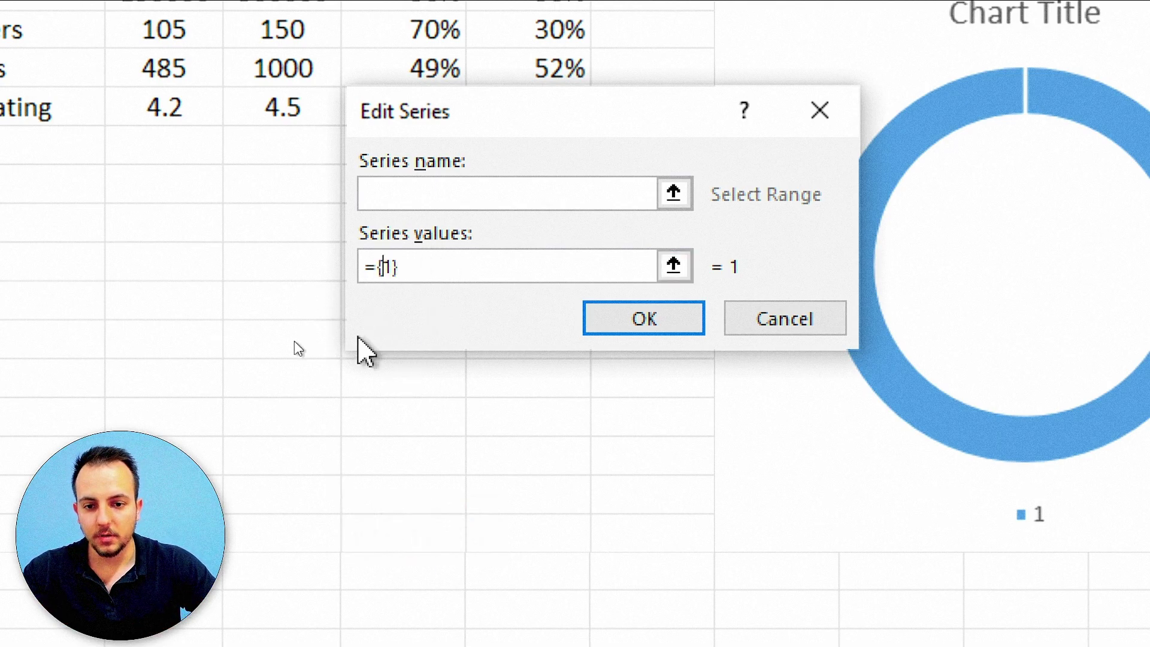
pyautogui.write('1,')
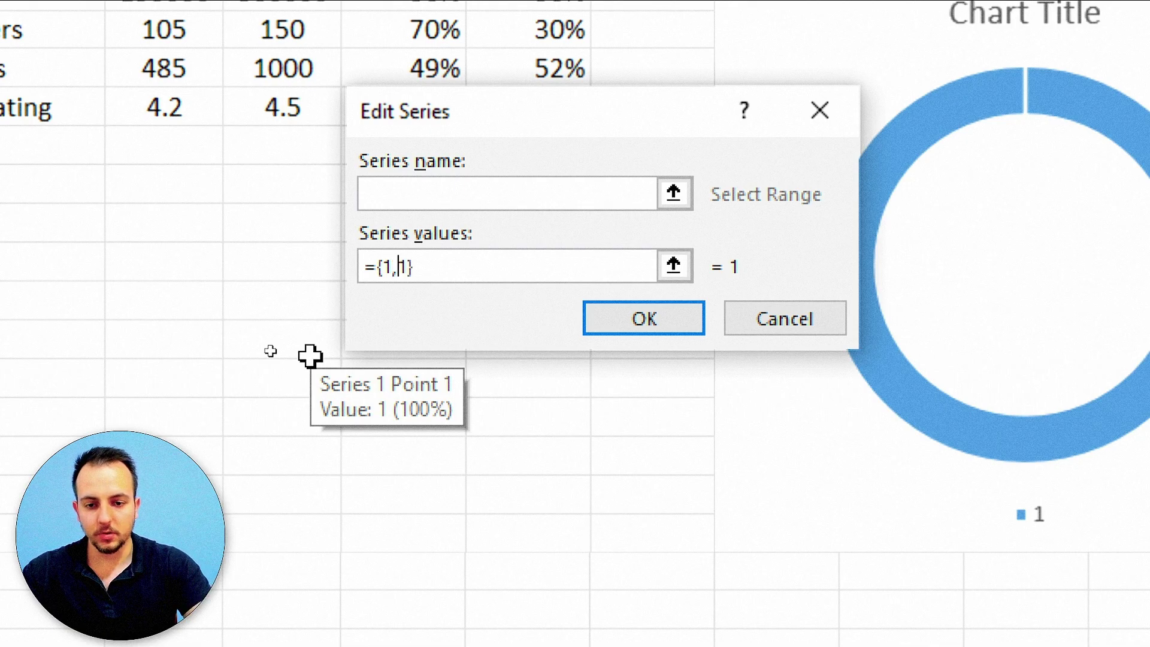
pyautogui.write('1,1,1')
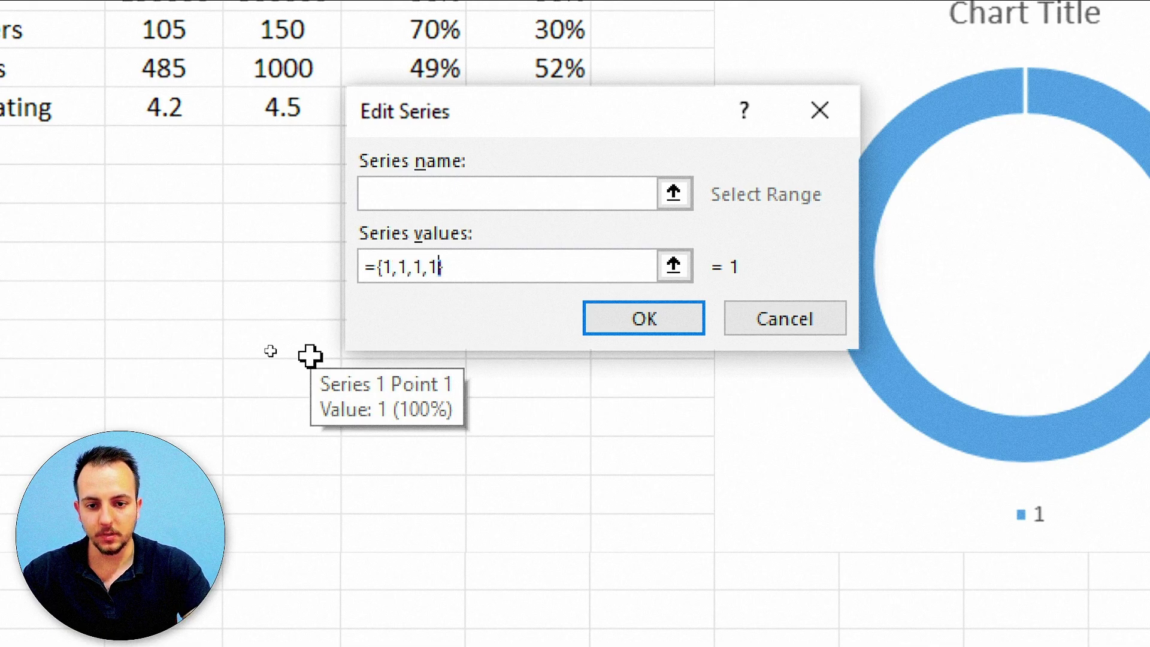
pyautogui.click(310, 357)
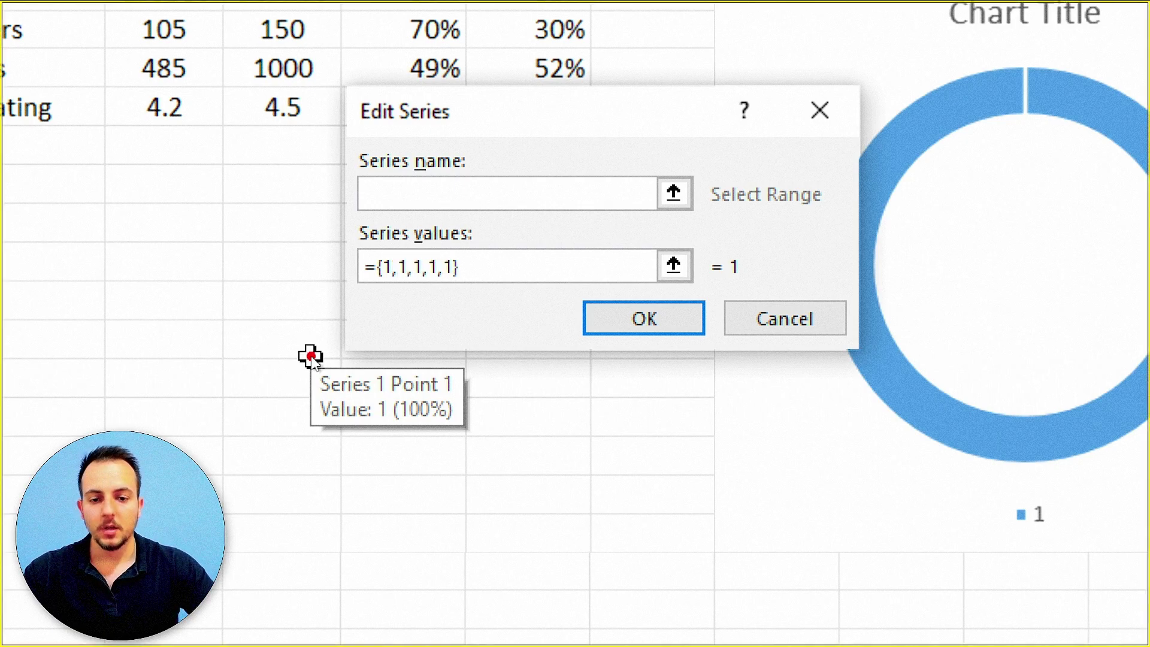
pyautogui.moveTo(382, 281)
pyautogui.mouseDown()
pyautogui.moveTo(334, 374)
pyautogui.moveTo(395, 292)
pyautogui.mouseUp()
pyautogui.hotkey('ctrl', 'z')
pyautogui.moveTo(412, 360); pyautogui.dragTo(413, 294)
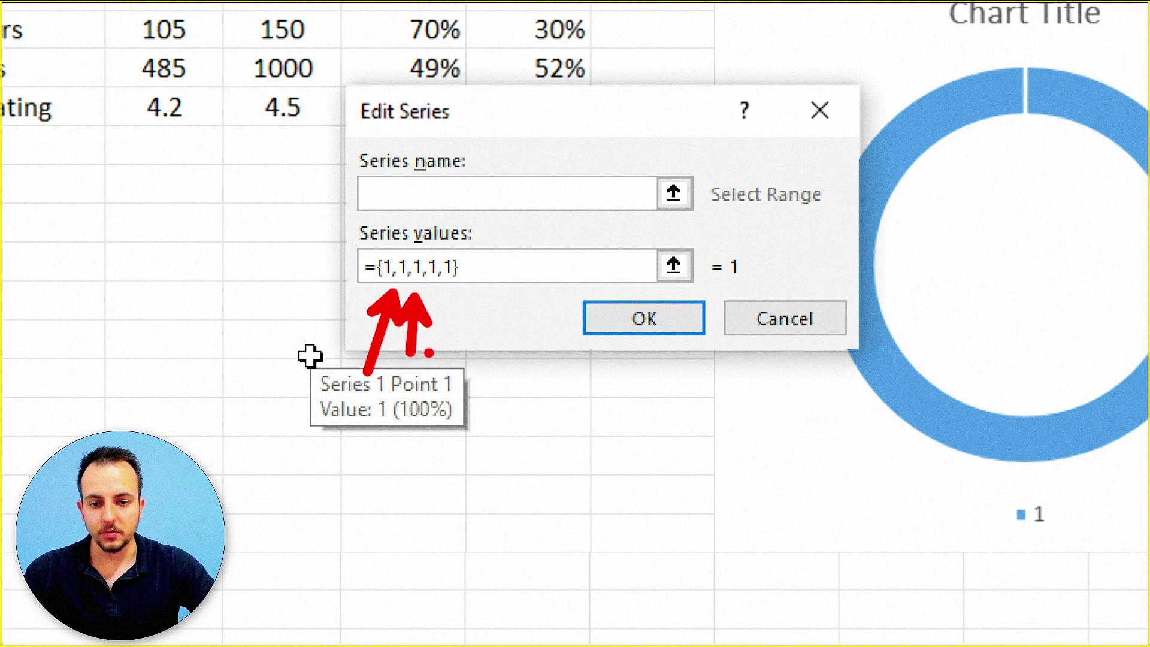
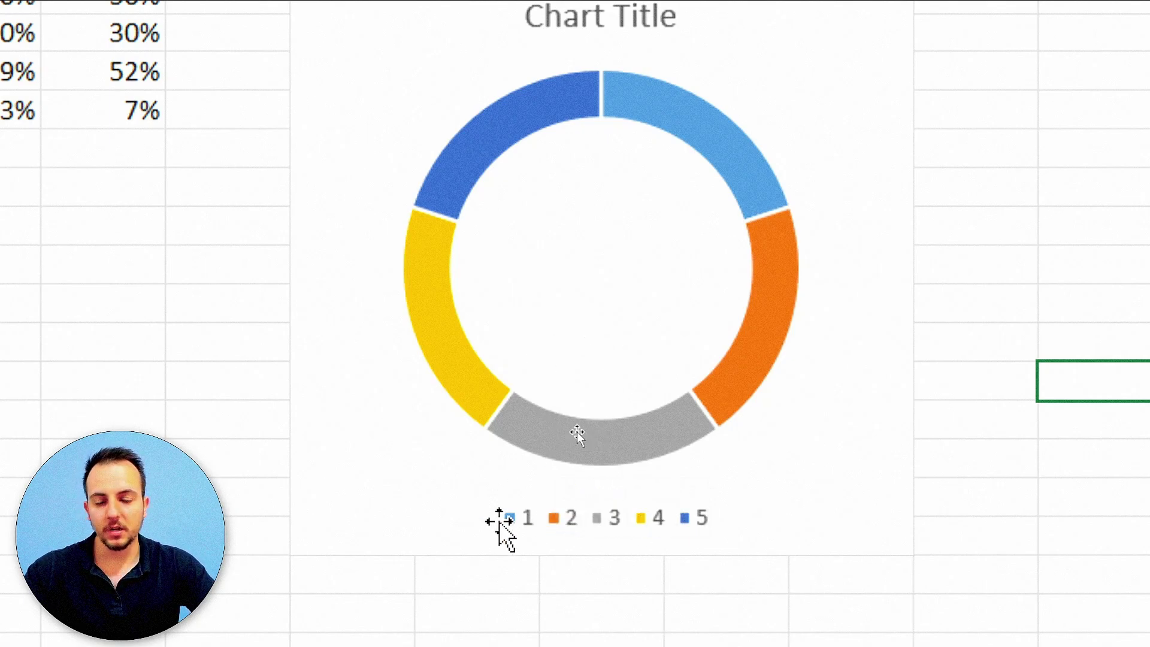
# Delete the doughnut chart's legend and change the chart title to "Total Sold"
pyautogui.click(608, 522)
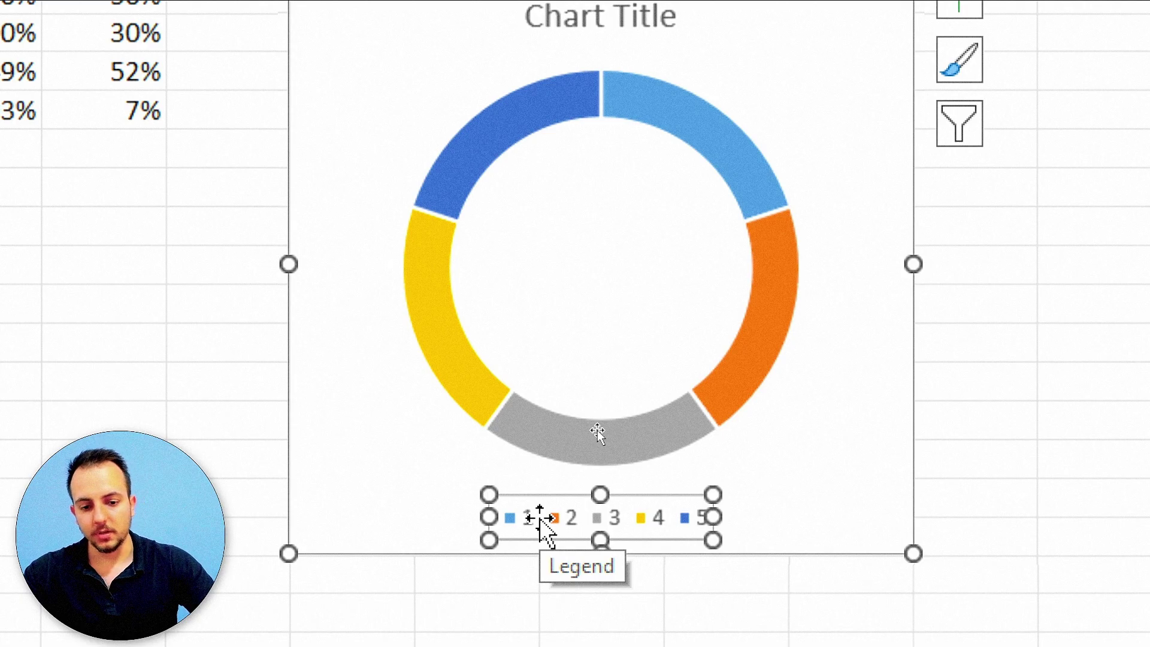
pyautogui.press('Delete')
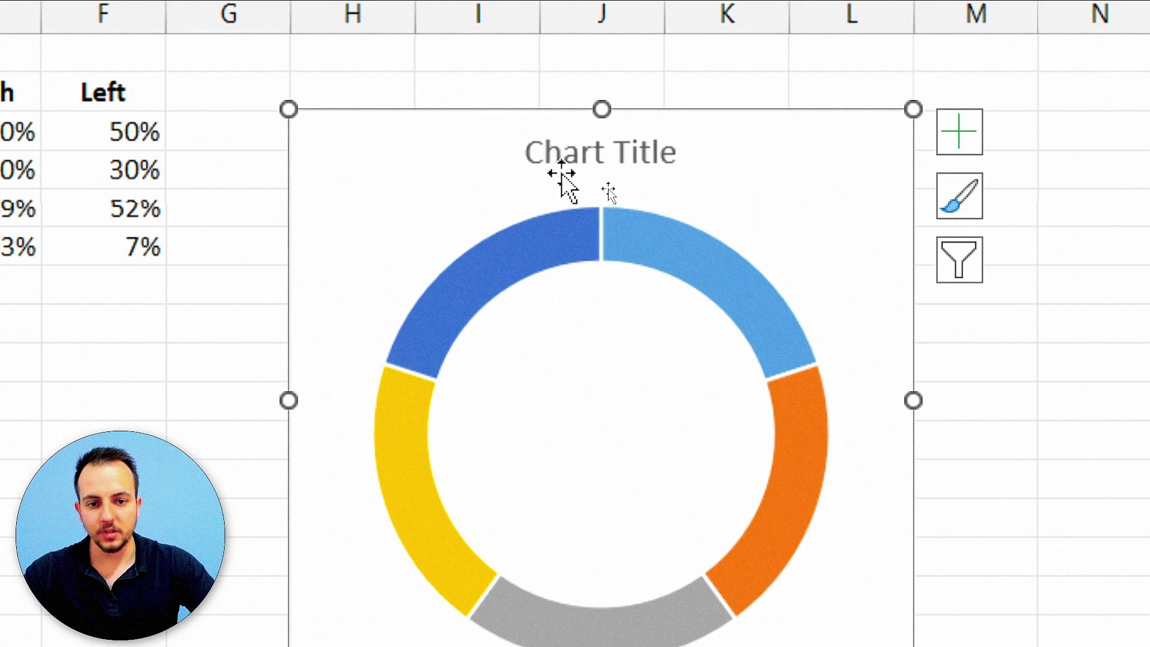
pyautogui.click(569, 149)
pyautogui.click(574, 144)
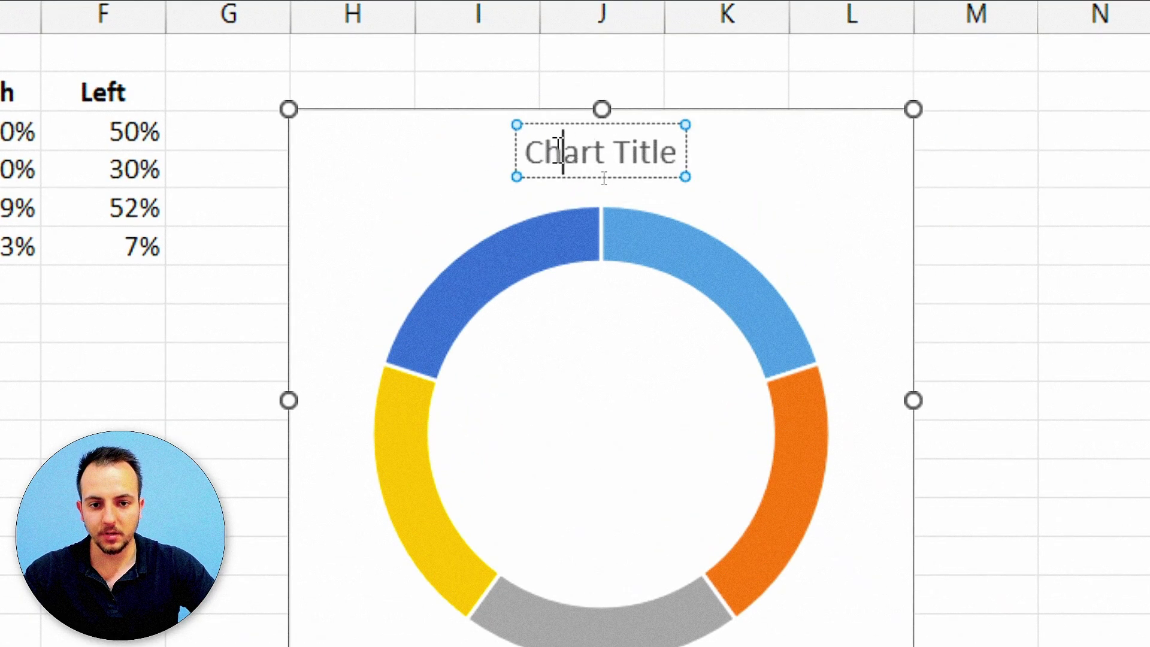
pyautogui.moveTo(524, 153); pyautogui.dragTo(684, 154)
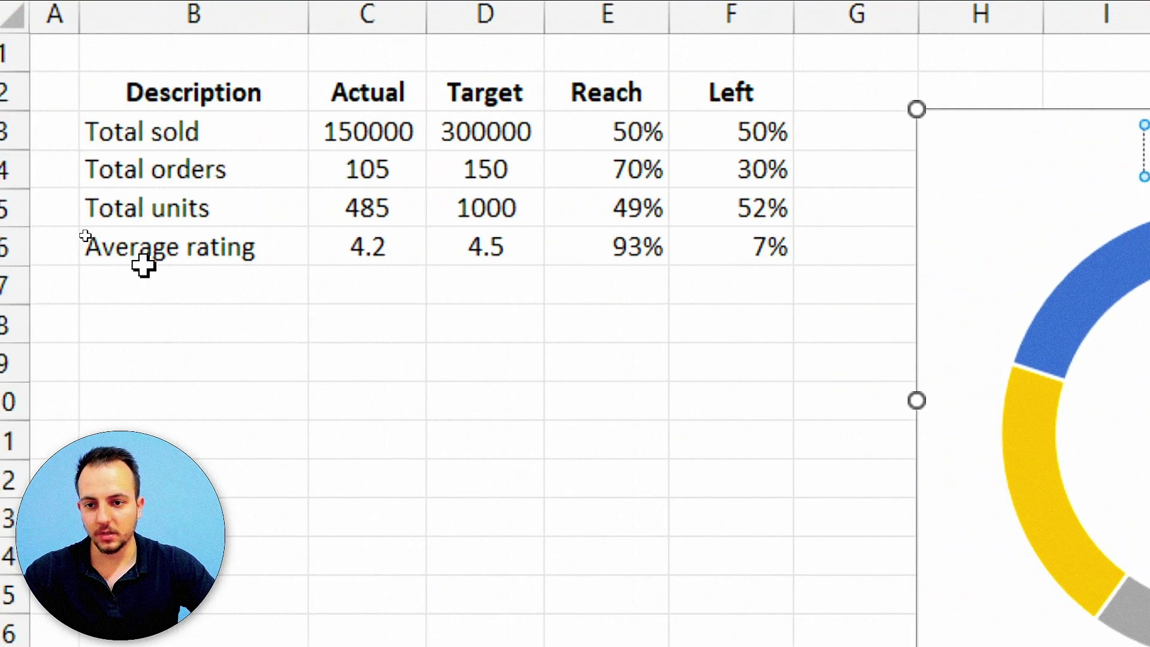
pyautogui.write('Total Sold')
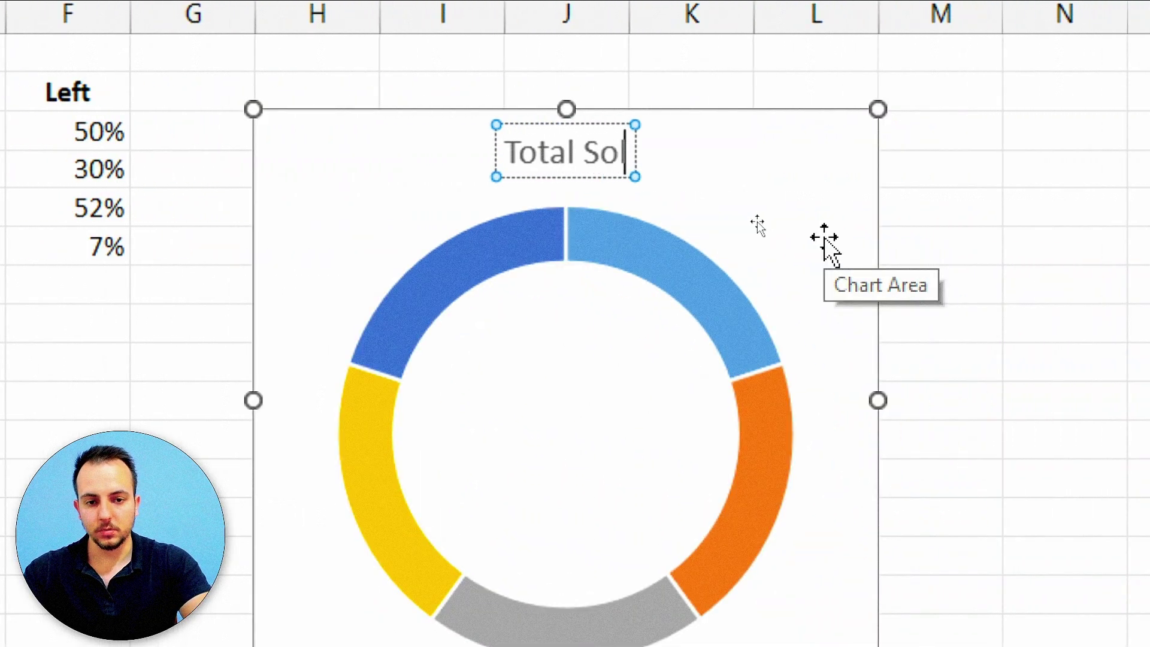
pyautogui.click(961, 283)
# Format the five-segment ring with no fill and a black outline of 1 pt weight
pyautogui.click(404, 328)
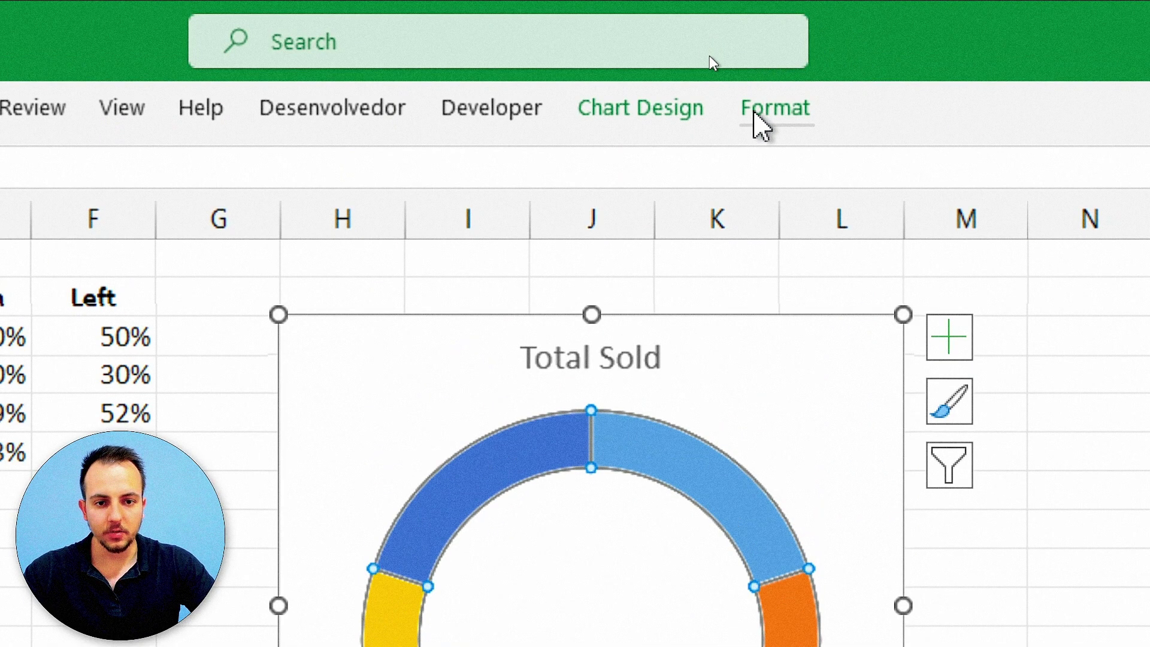
pyautogui.click(755, 117)
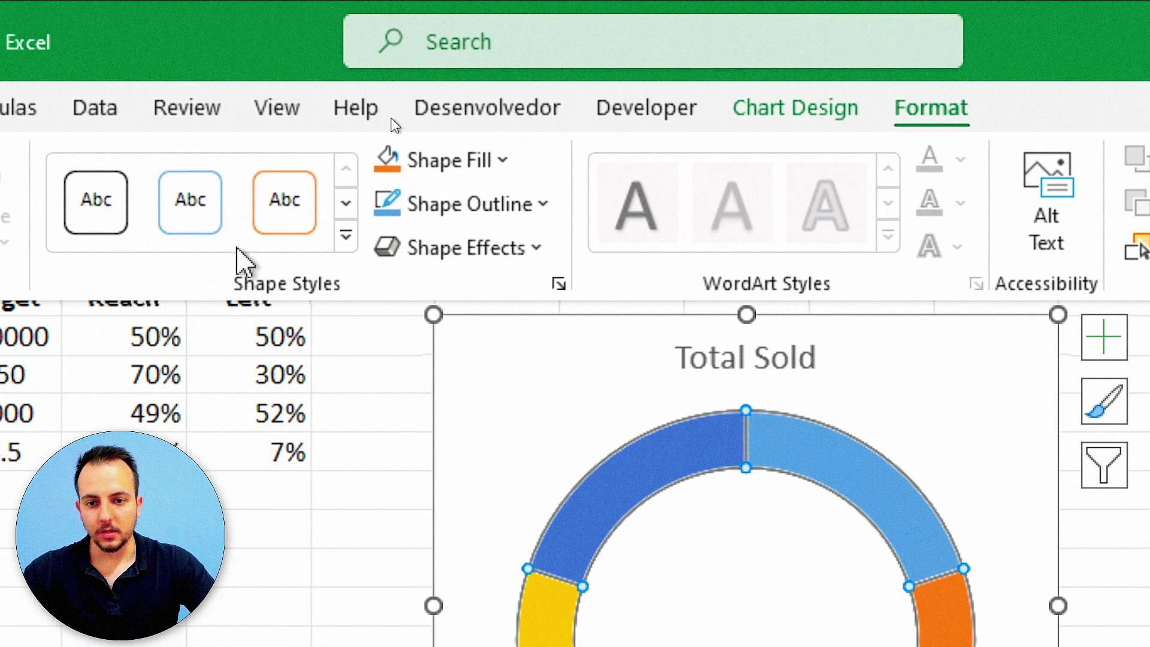
pyautogui.click(506, 171)
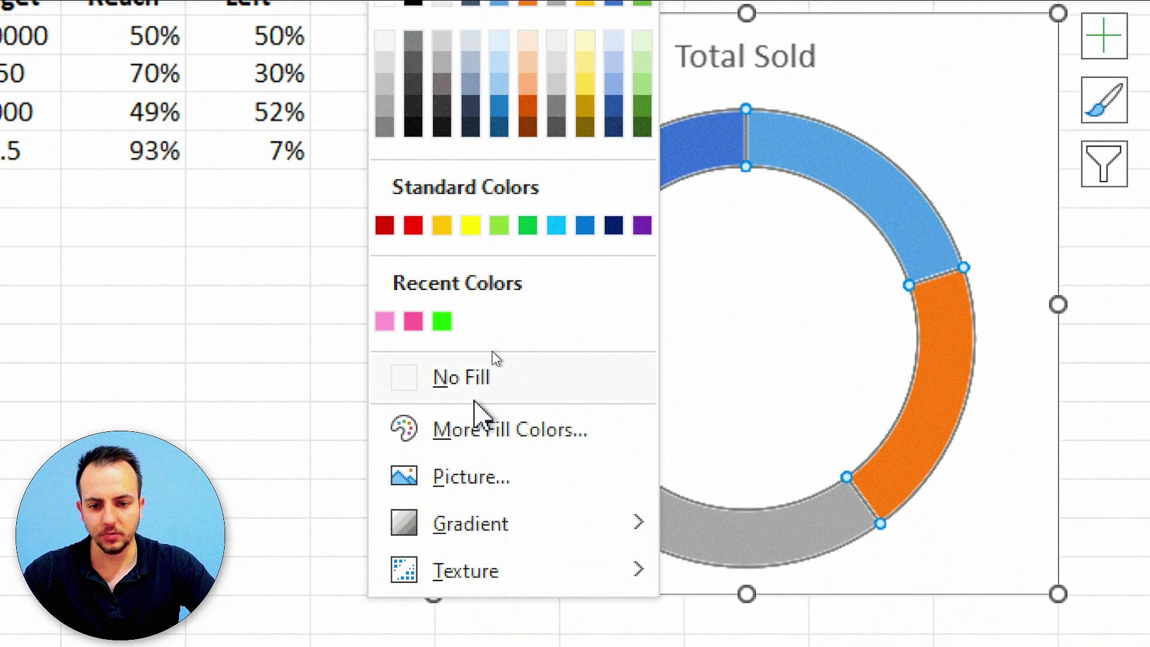
pyautogui.click(482, 374)
pyautogui.click(431, 105)
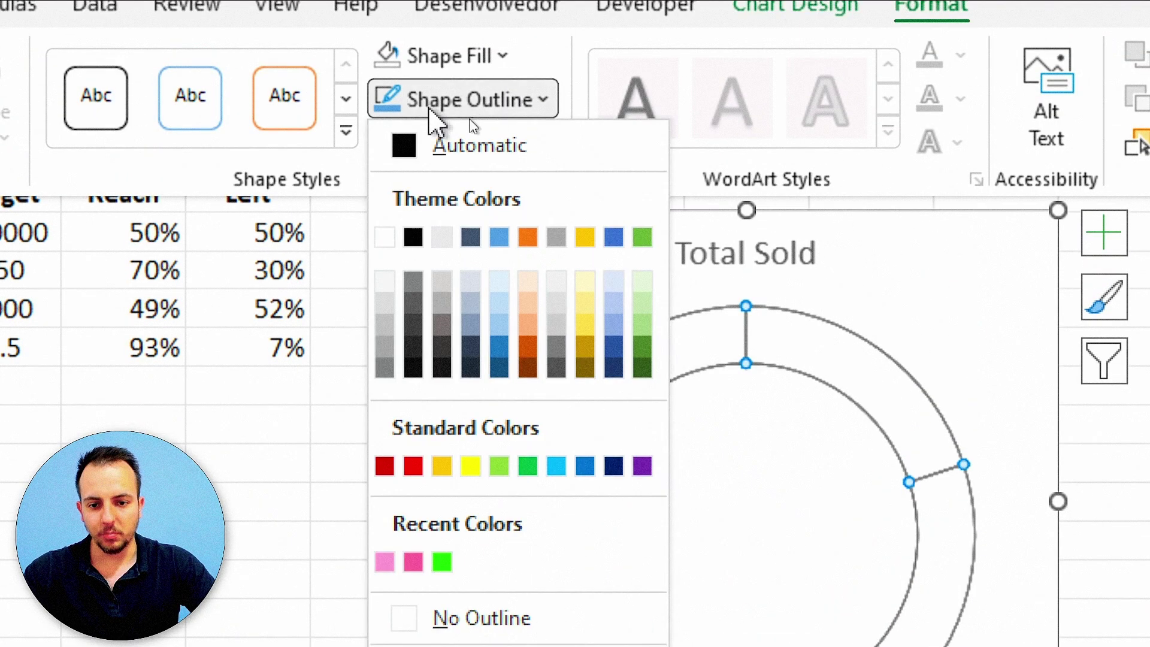
pyautogui.click(414, 238)
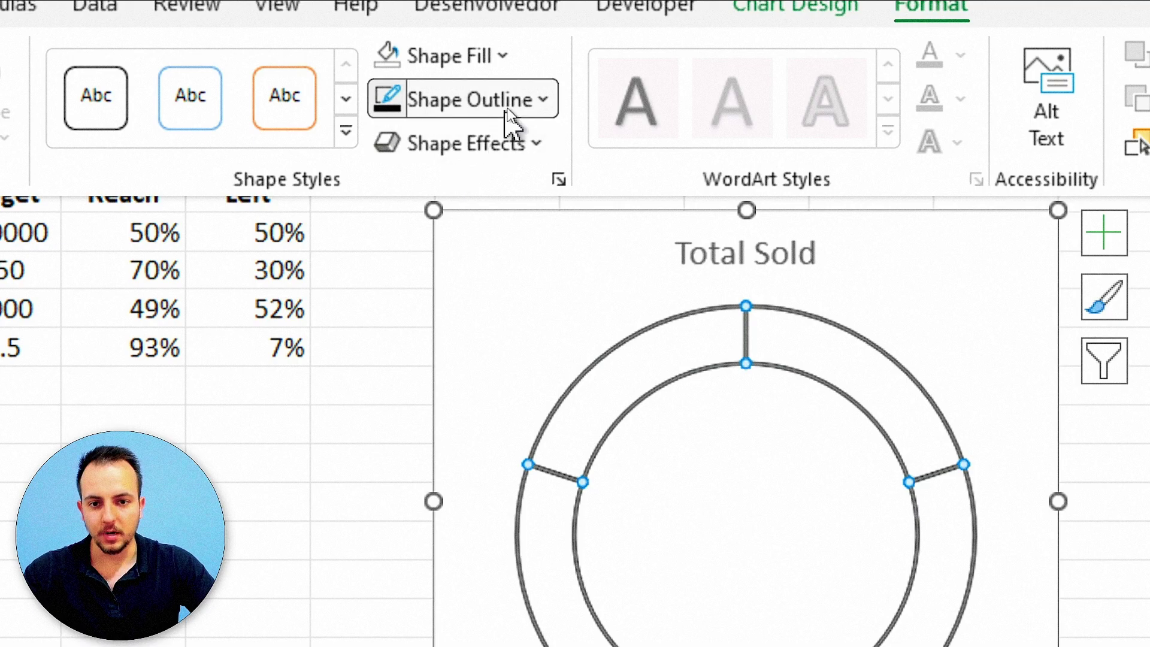
pyautogui.click(506, 109)
pyautogui.moveTo(505, 475)
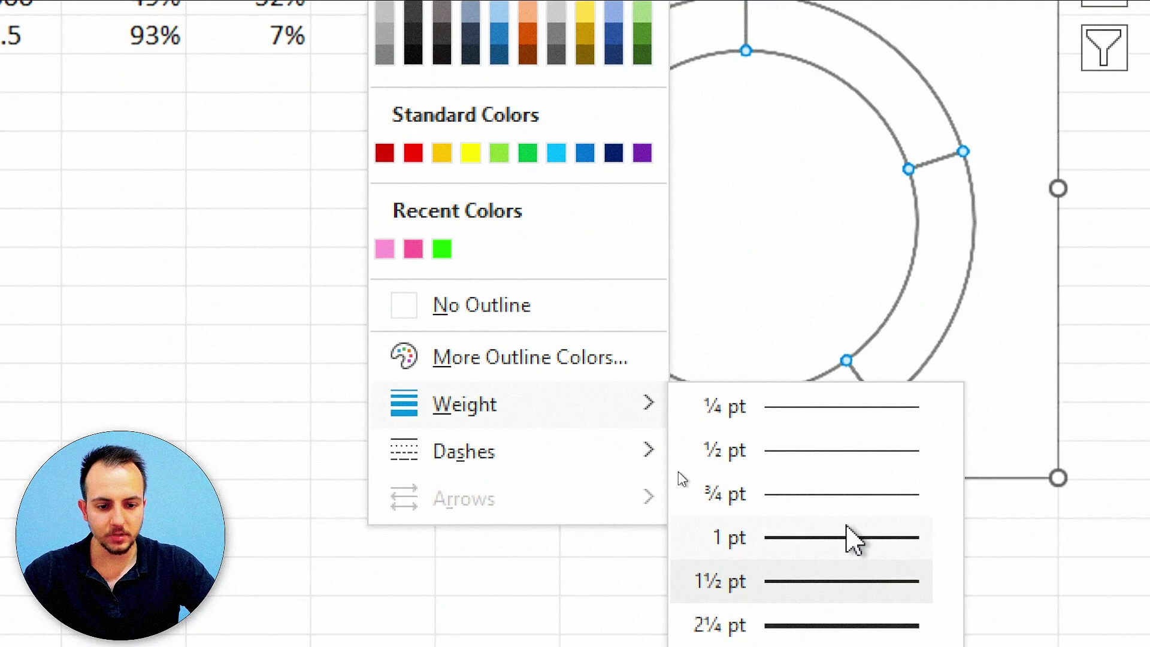
pyautogui.click(846, 536)
pyautogui.click(872, 531)
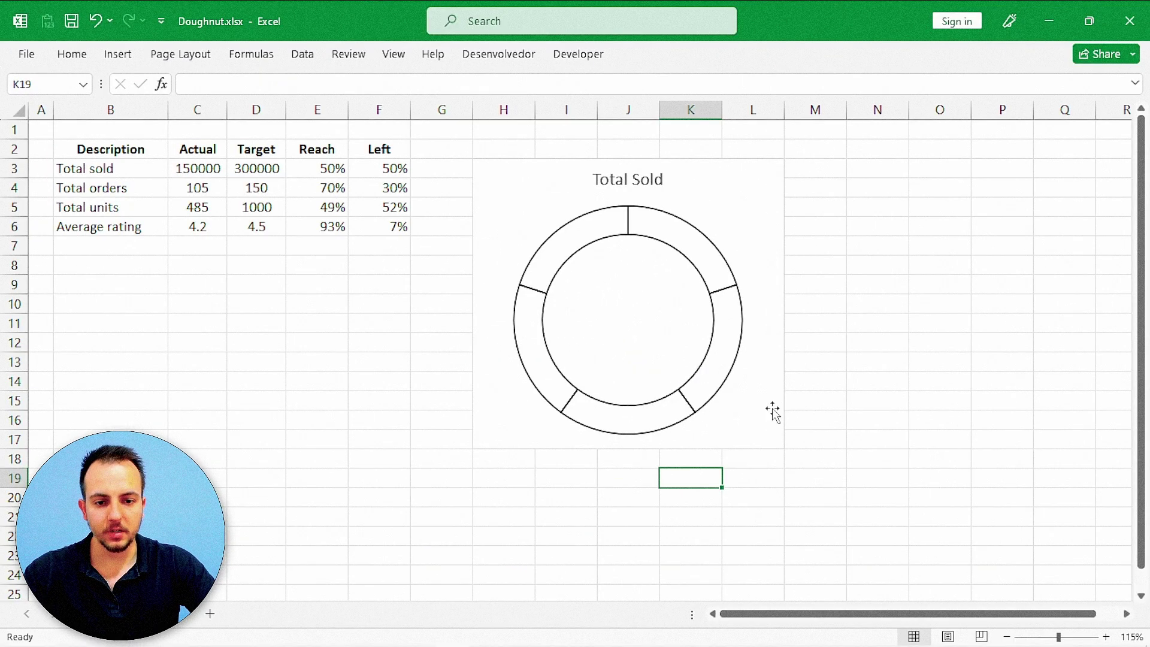
# Add a second series to the chart, taking its name from B3 and its values from E3:F3
pyautogui.rightClick(477, 241)
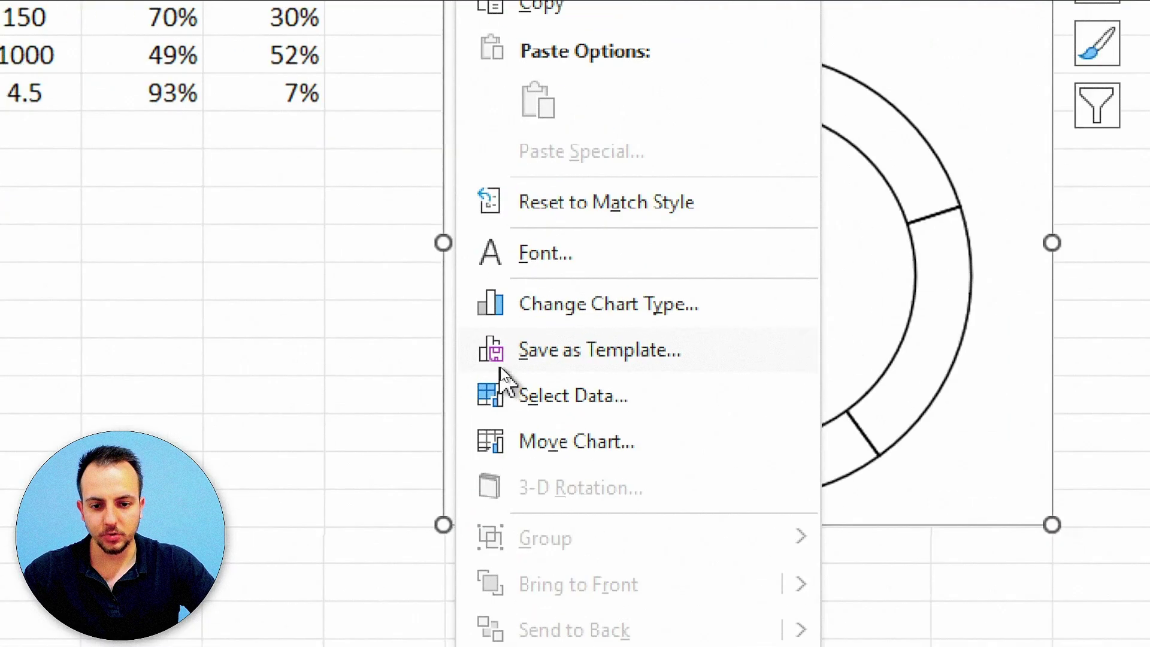
pyautogui.click(559, 410)
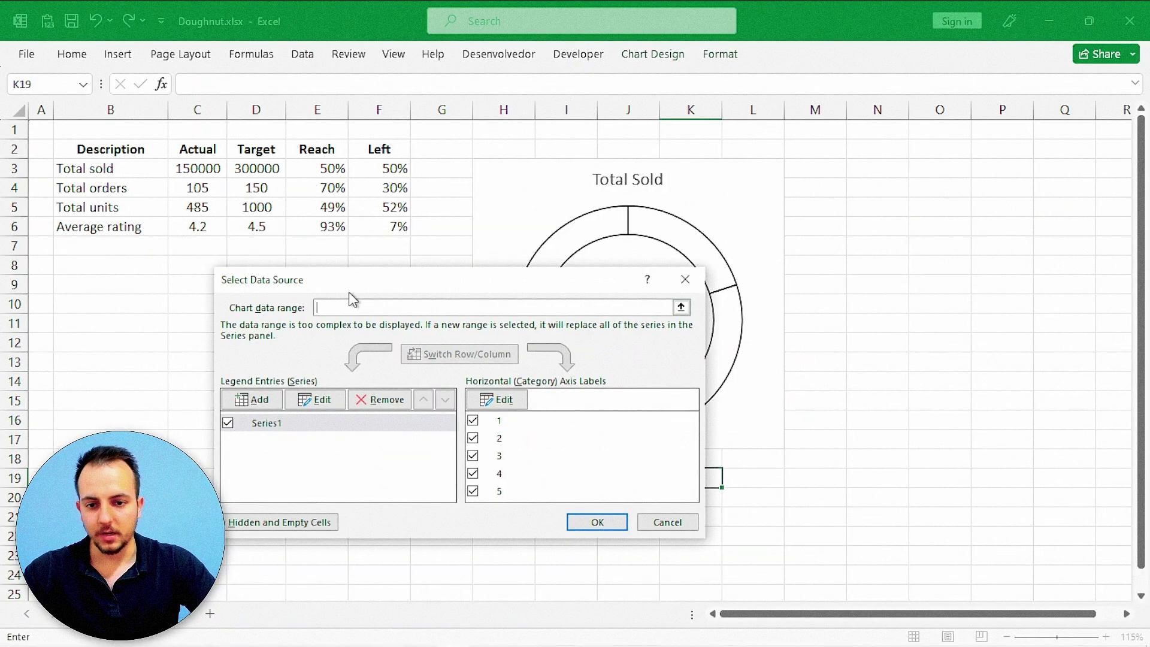
pyautogui.moveTo(345, 288); pyautogui.dragTo(550, 125)
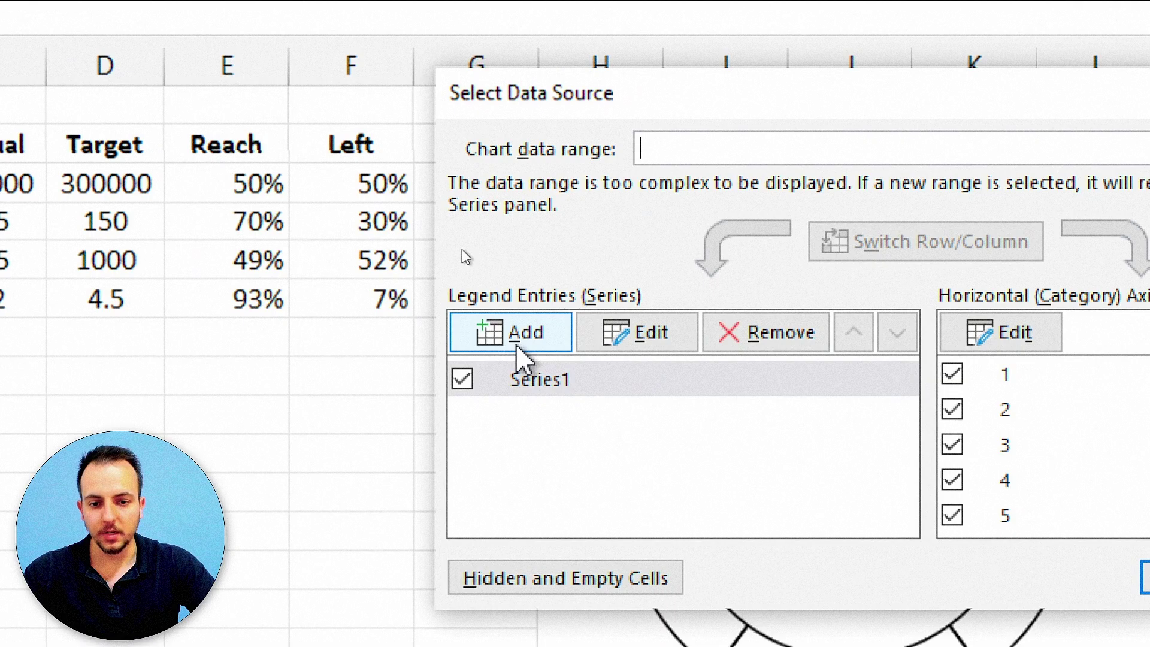
pyautogui.click(516, 347)
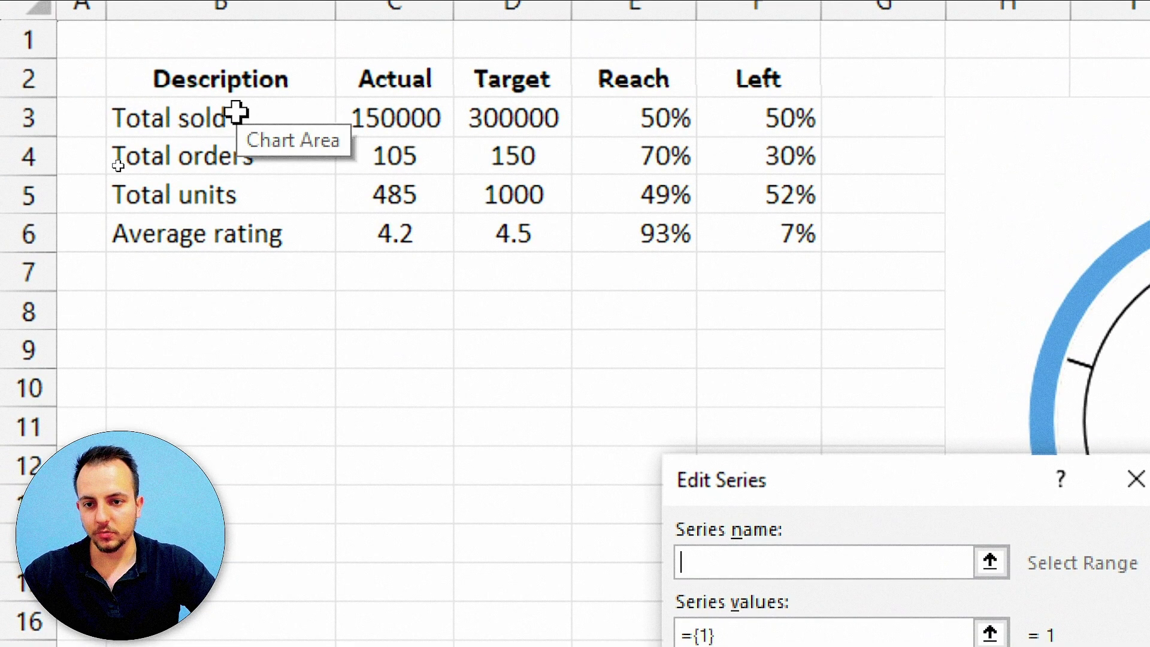
pyautogui.click(237, 114)
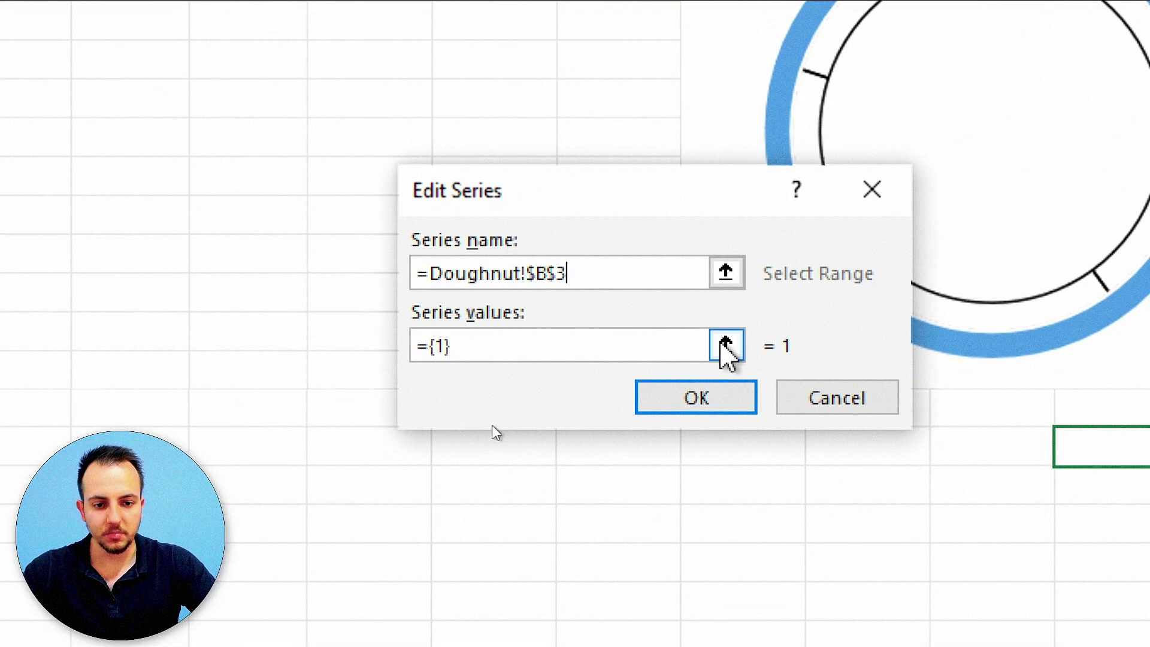
pyautogui.click(725, 346)
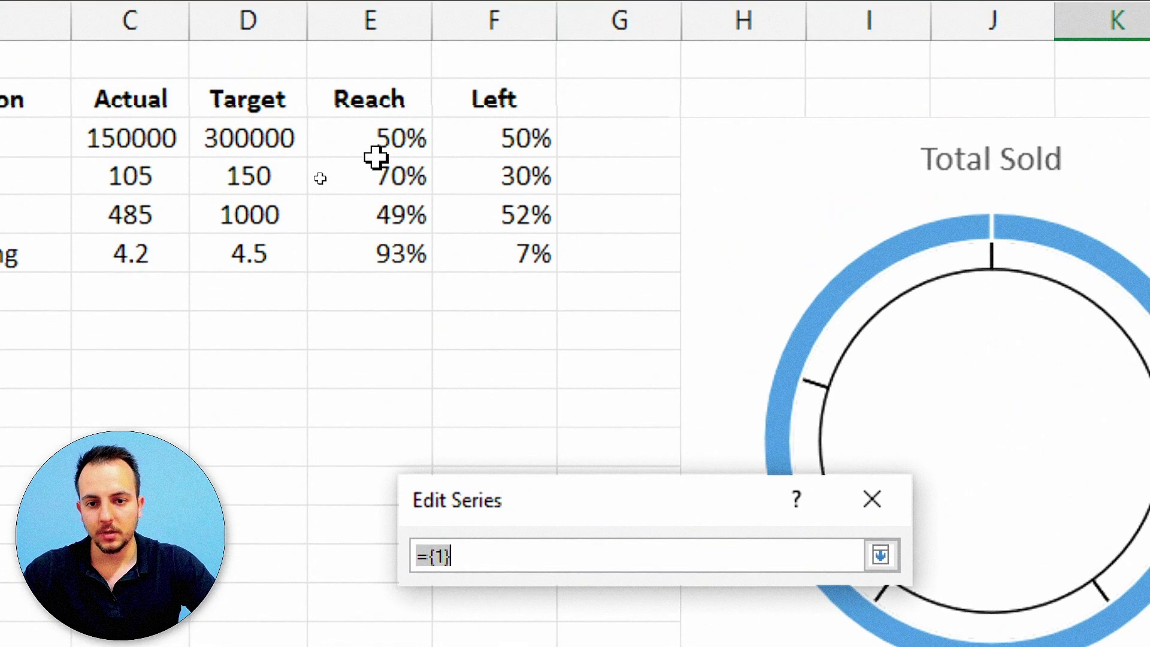
pyautogui.click(375, 143)
pyautogui.moveTo(376, 144); pyautogui.dragTo(452, 138)
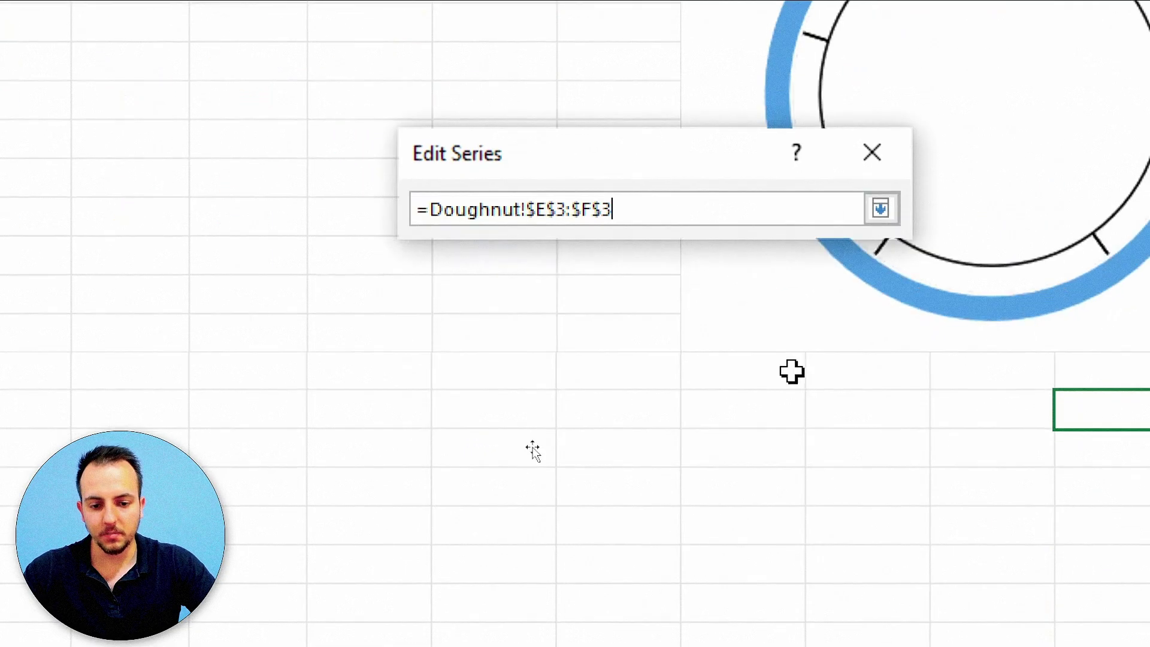
pyautogui.click(889, 208)
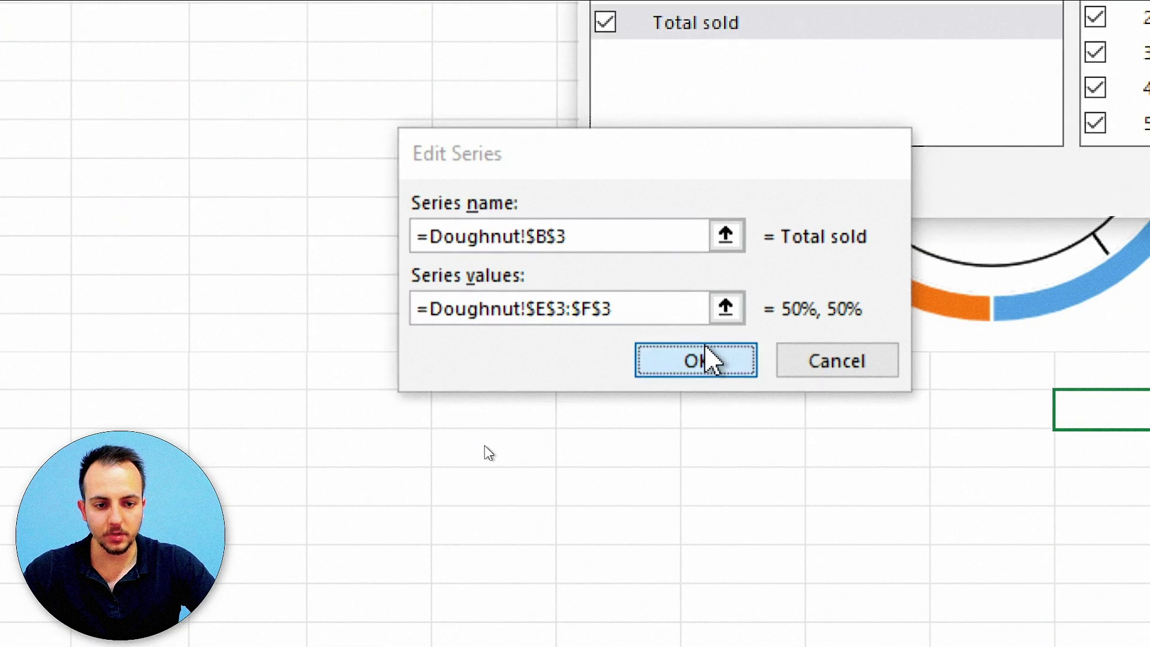
pyautogui.click(705, 360)
pyautogui.click(929, 190)
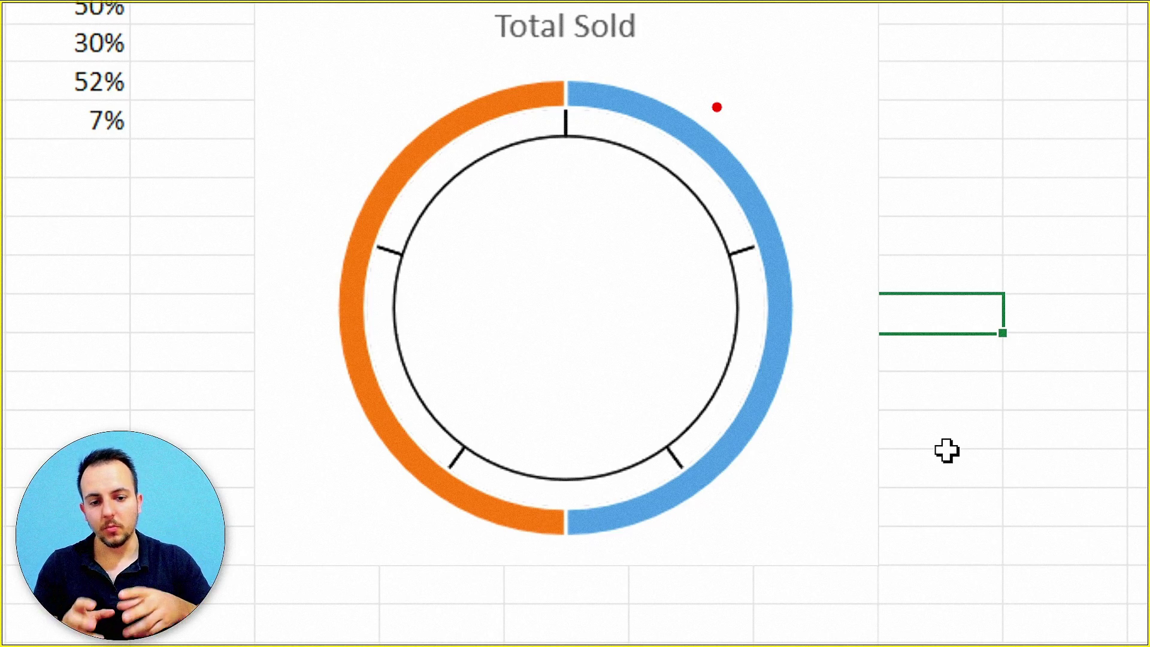
pyautogui.moveTo(596, 87)
pyautogui.mouseDown()
pyautogui.moveTo(385, 129)
pyautogui.moveTo(385, 441)
pyautogui.moveTo(834, 354)
pyautogui.moveTo(519, 64)
pyautogui.mouseUp()
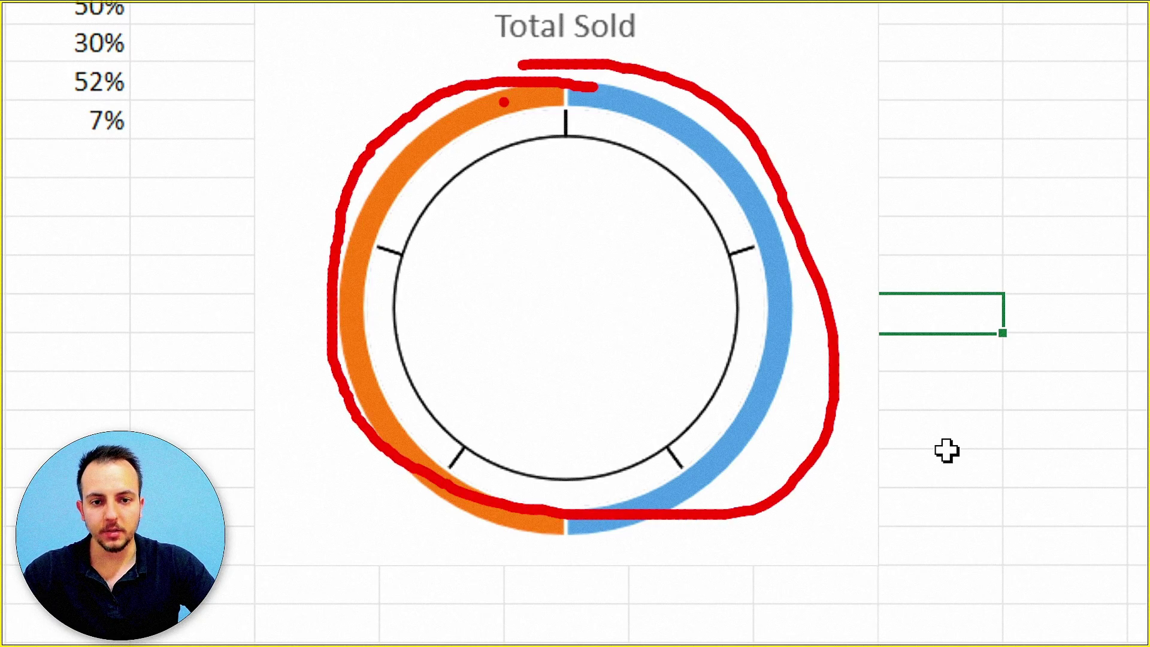
pyautogui.press('e')
pyautogui.moveTo(564, 133)
pyautogui.mouseDown()
pyautogui.moveTo(404, 321)
pyautogui.moveTo(680, 264)
pyautogui.moveTo(515, 144)
pyautogui.mouseUp()
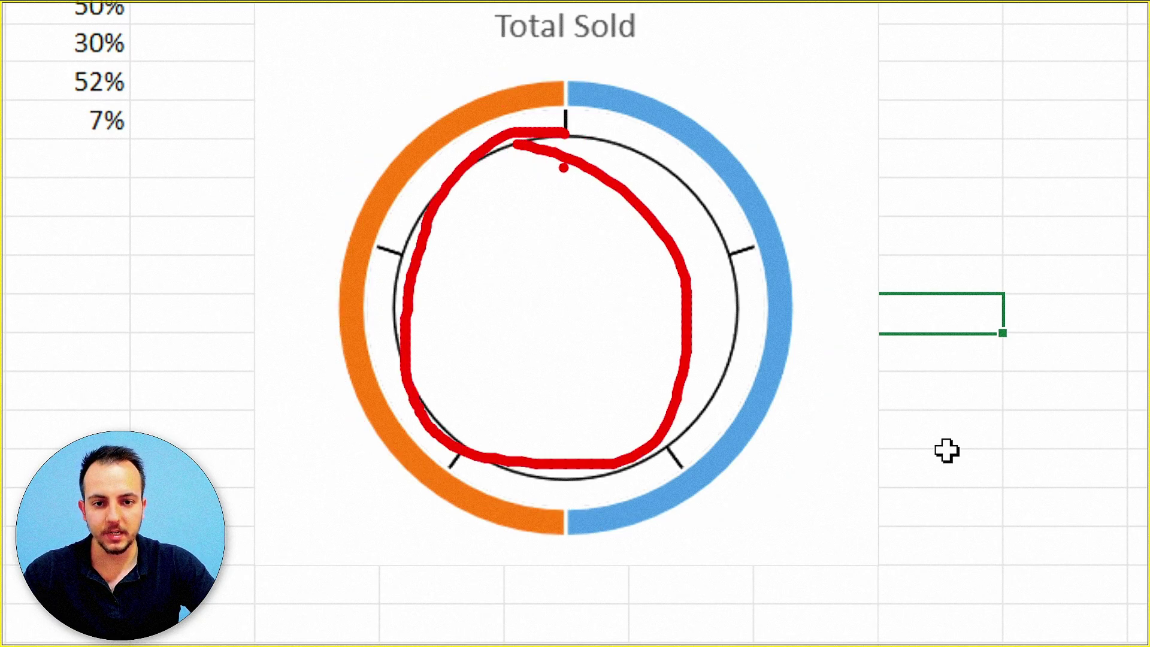
pyautogui.press('Escape')
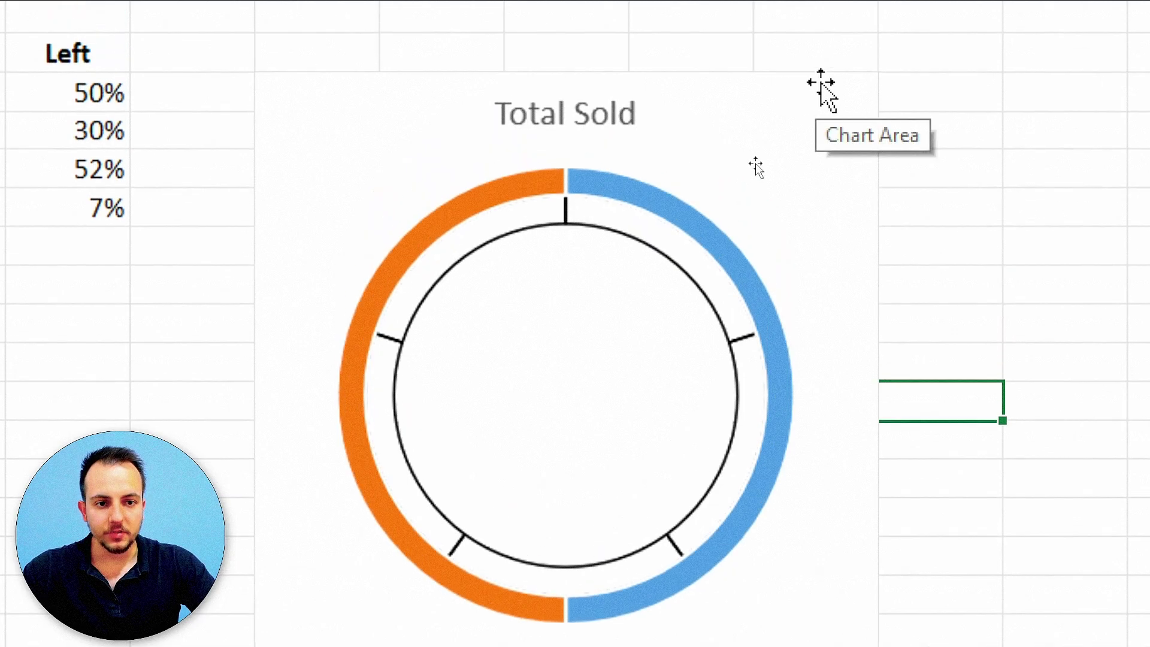
# Change the chart to a Combo type with both Series1 and Total sold set to Doughnut
pyautogui.click(821, 84)
pyautogui.rightClick(822, 84)
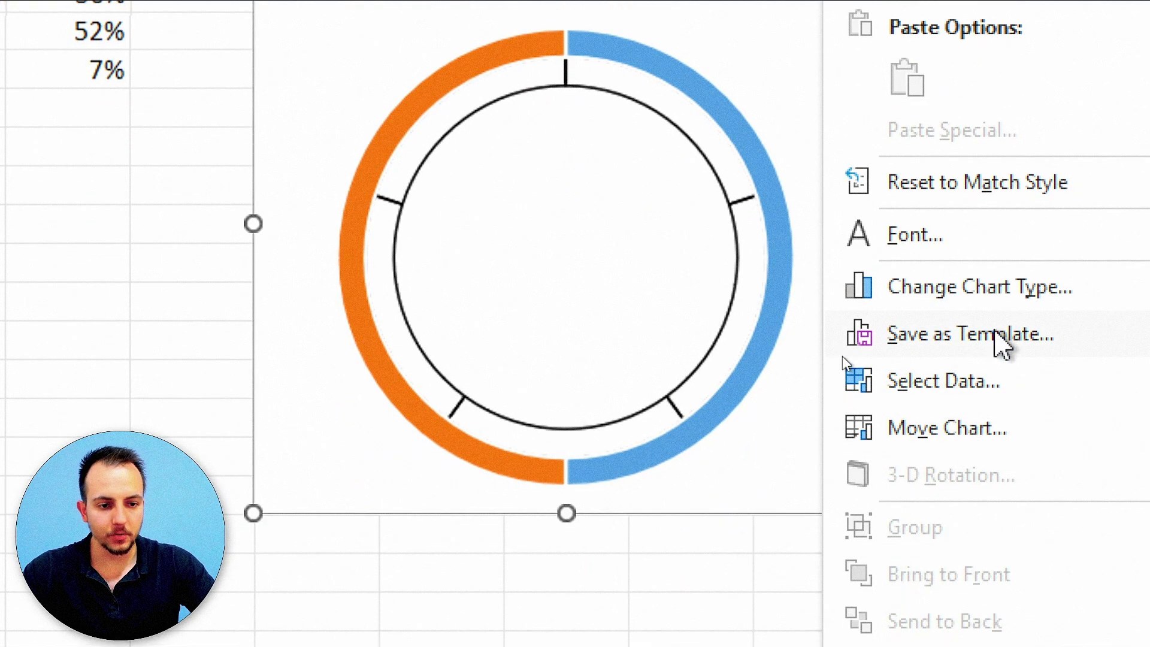
pyautogui.click(941, 287)
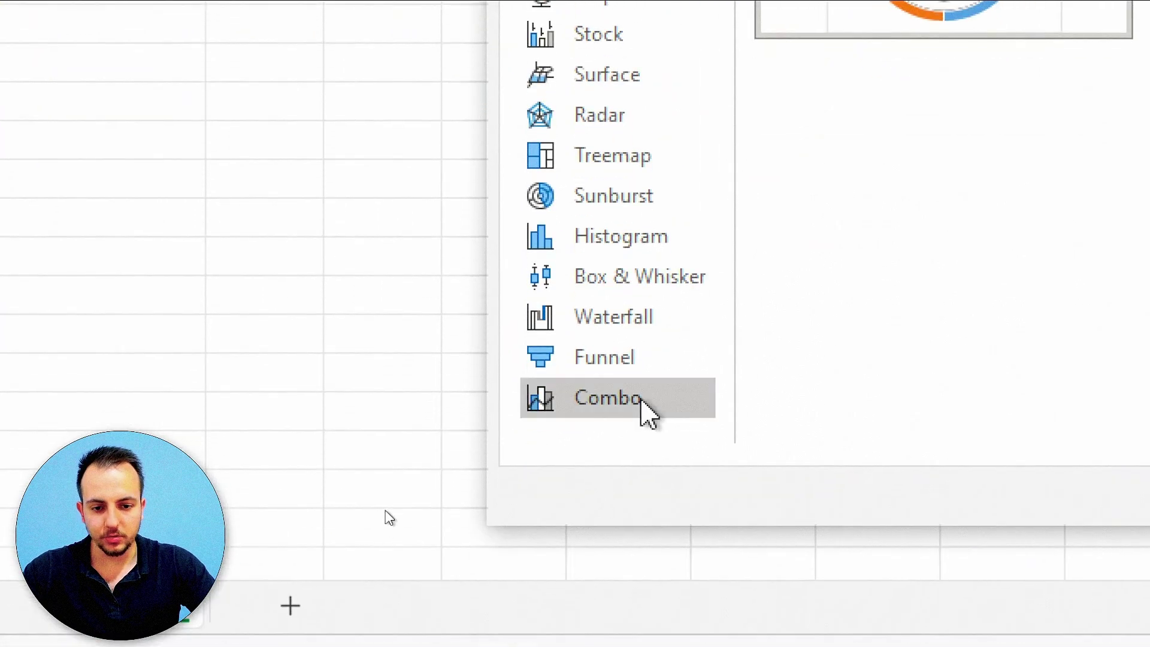
pyautogui.click(461, 510)
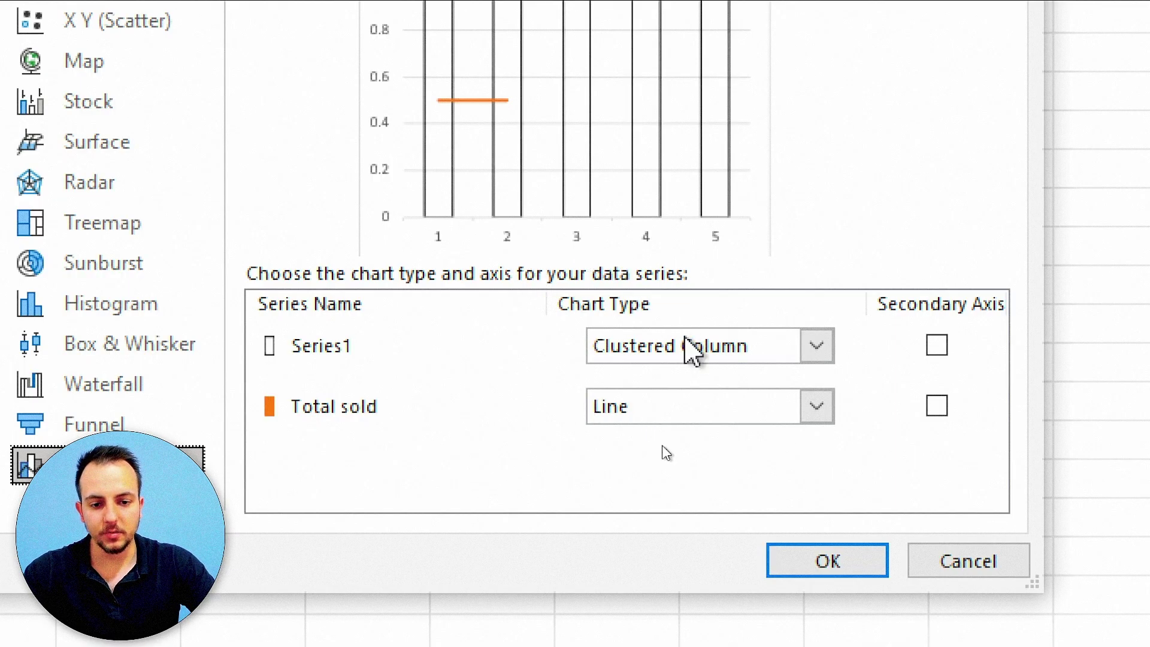
pyautogui.click(685, 346)
pyautogui.scroll(-5, 873, 206)
pyautogui.scroll(2, 901, 120)
pyautogui.click(917, 146)
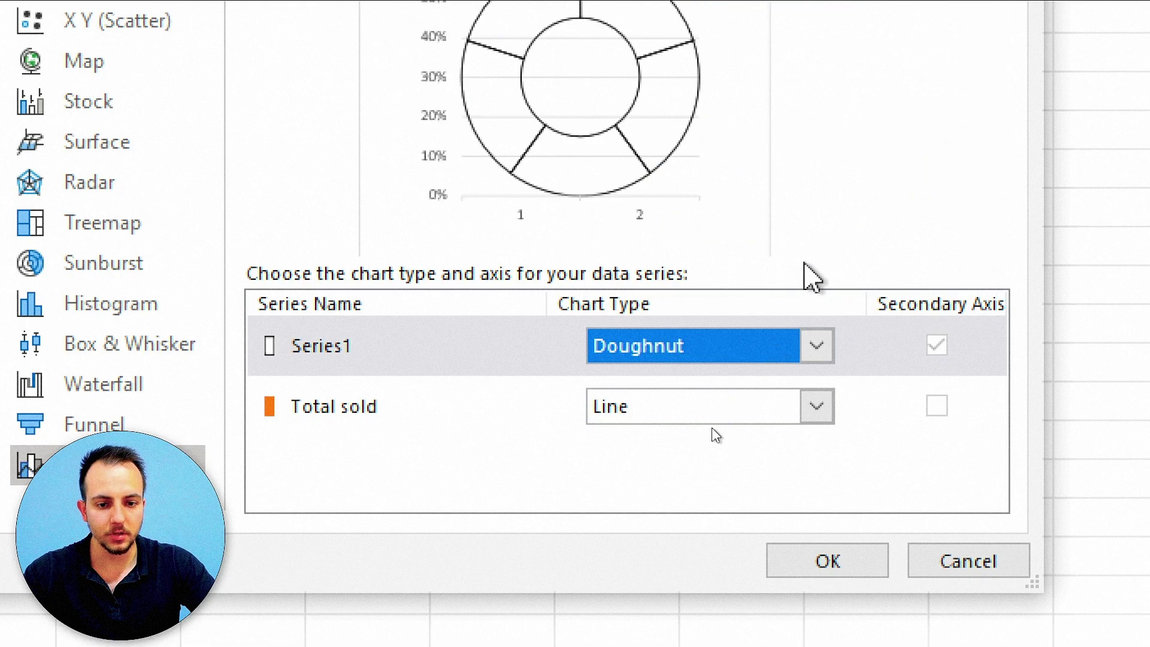
pyautogui.click(679, 423)
pyautogui.scroll(-3, 868, 252)
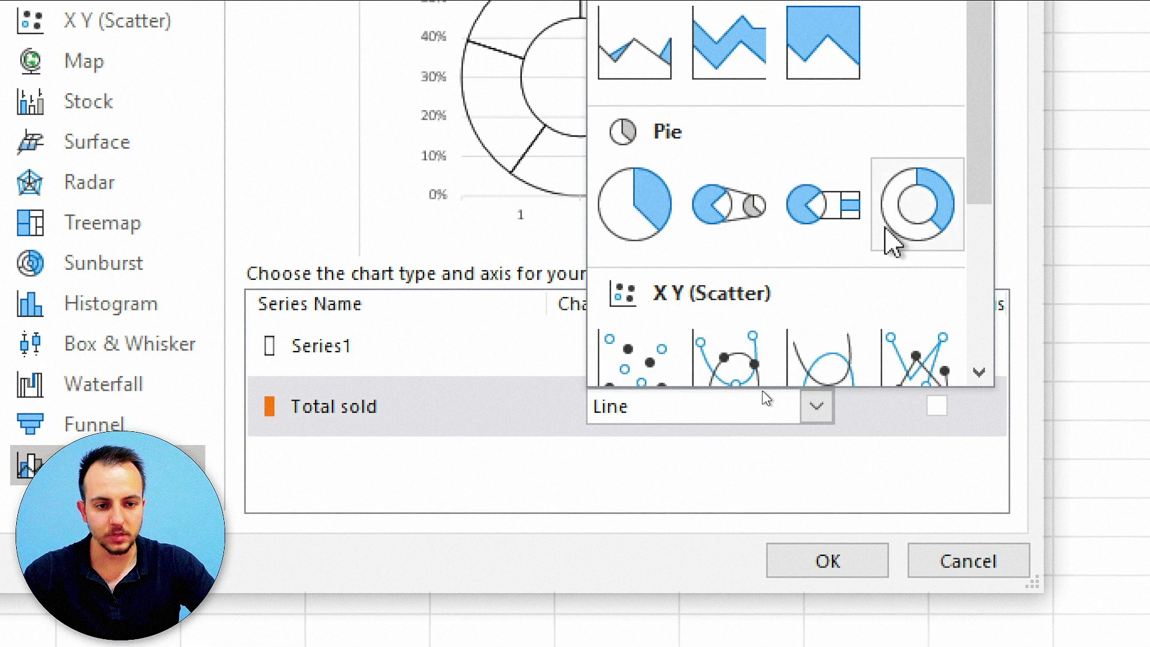
pyautogui.click(898, 216)
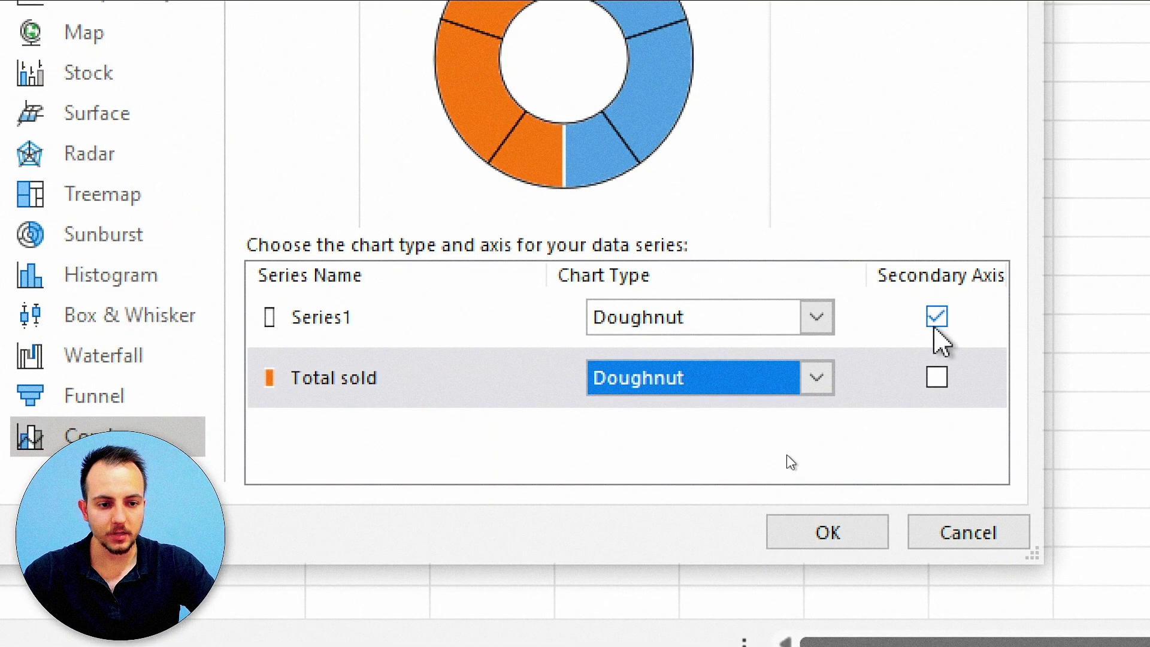
# Take Series1 off the secondary axis, put Total sold on it instead, and apply the chart type change
pyautogui.click(936, 317)
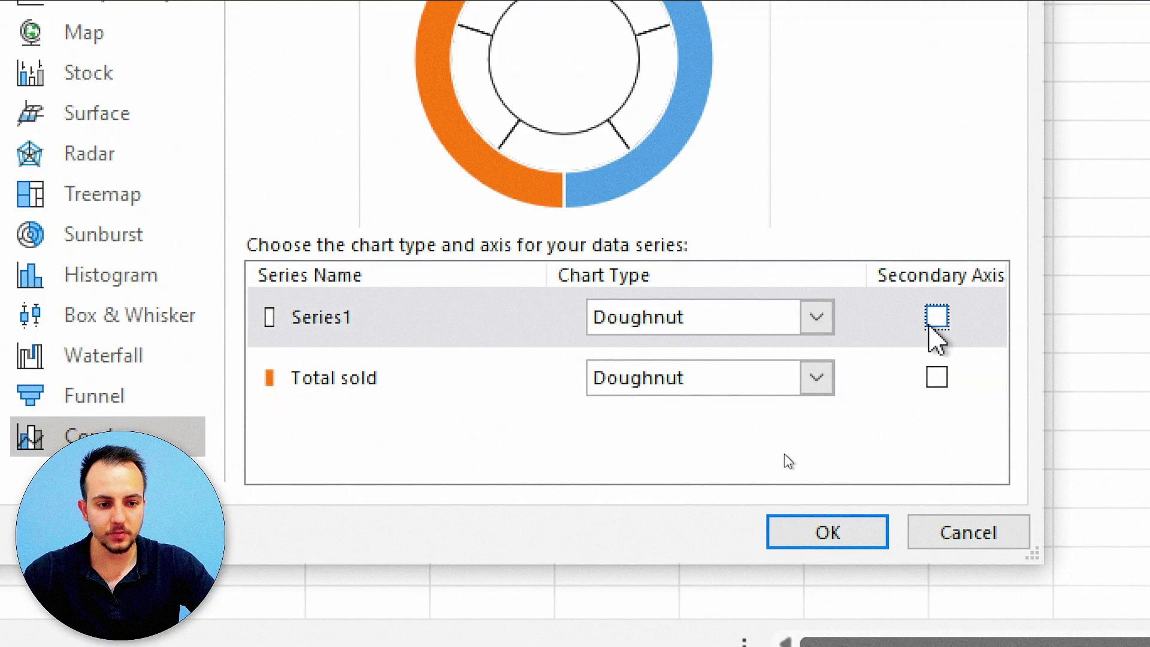
pyautogui.click(934, 378)
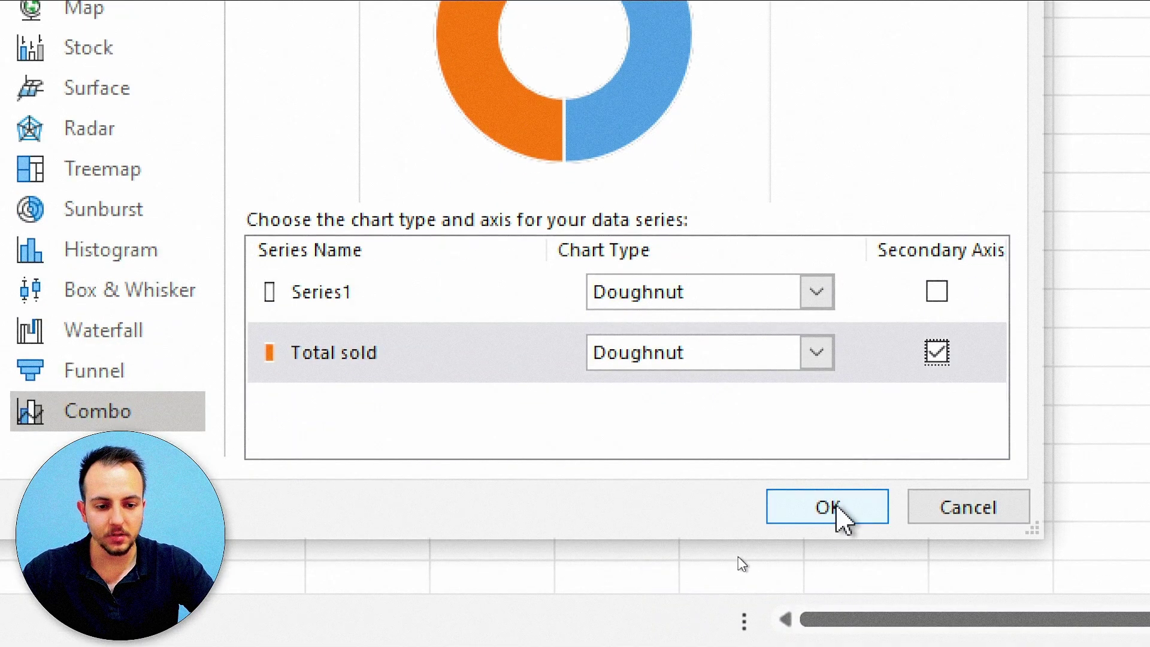
pyautogui.click(827, 639)
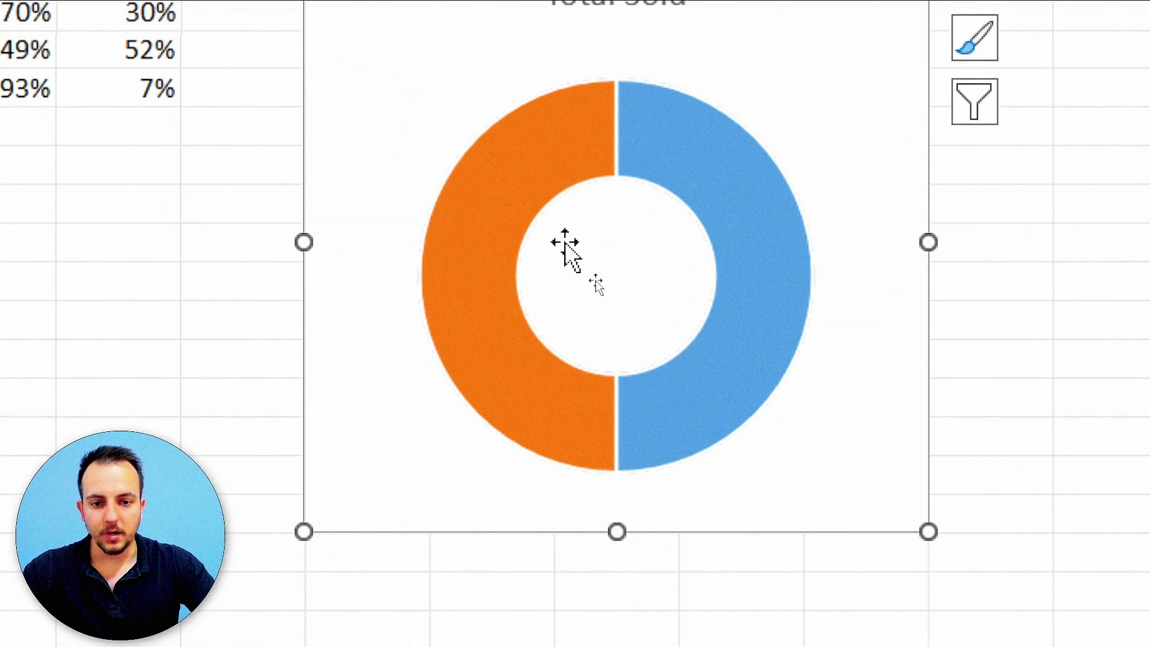
# Format the orange slice of the Total sold series with no border line and no fill
pyautogui.click(568, 148)
pyautogui.click(539, 149)
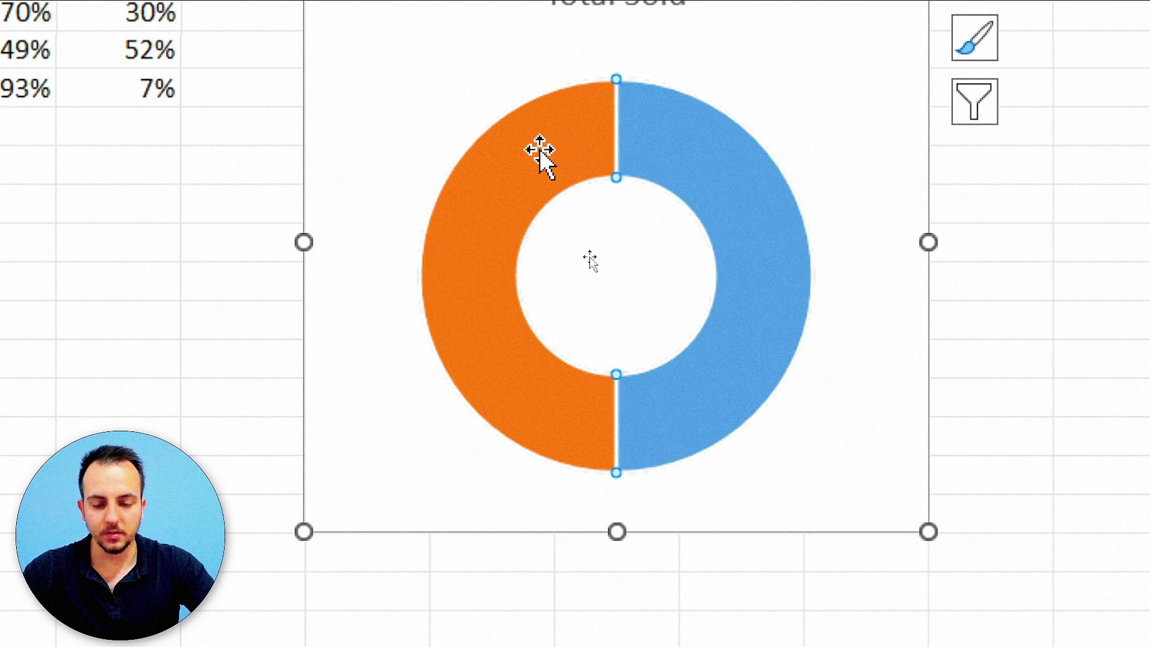
pyautogui.rightClick(539, 150)
pyautogui.click(633, 528)
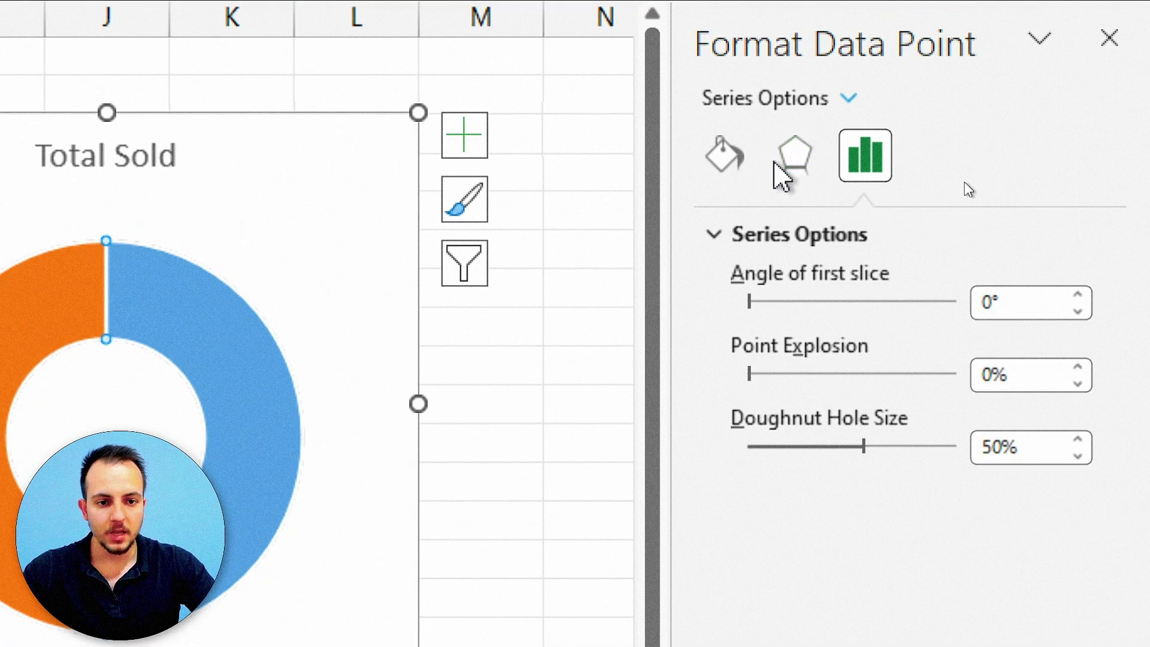
pyautogui.click(715, 170)
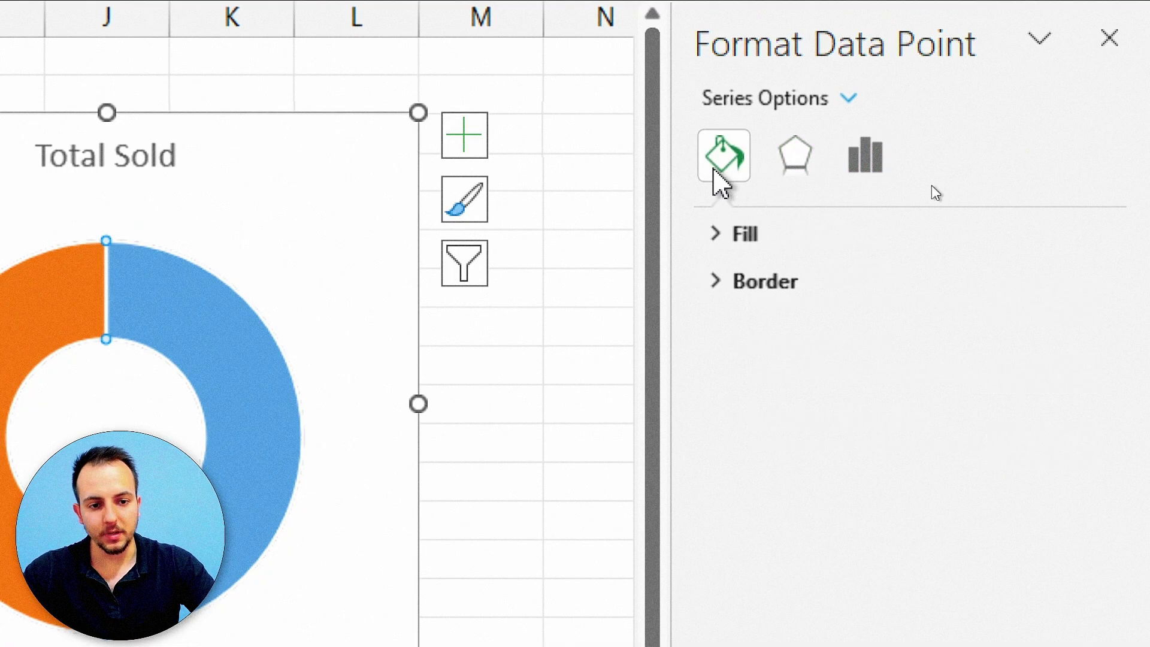
pyautogui.click(808, 282)
pyautogui.click(783, 333)
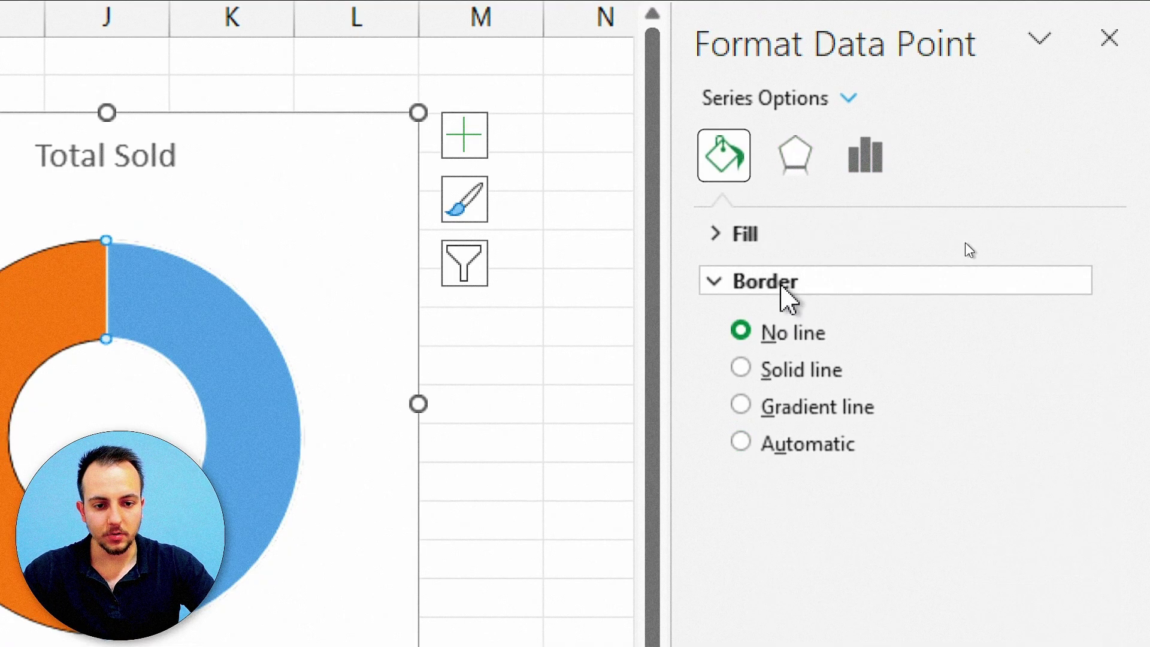
pyautogui.click(785, 286)
pyautogui.click(769, 242)
pyautogui.click(777, 291)
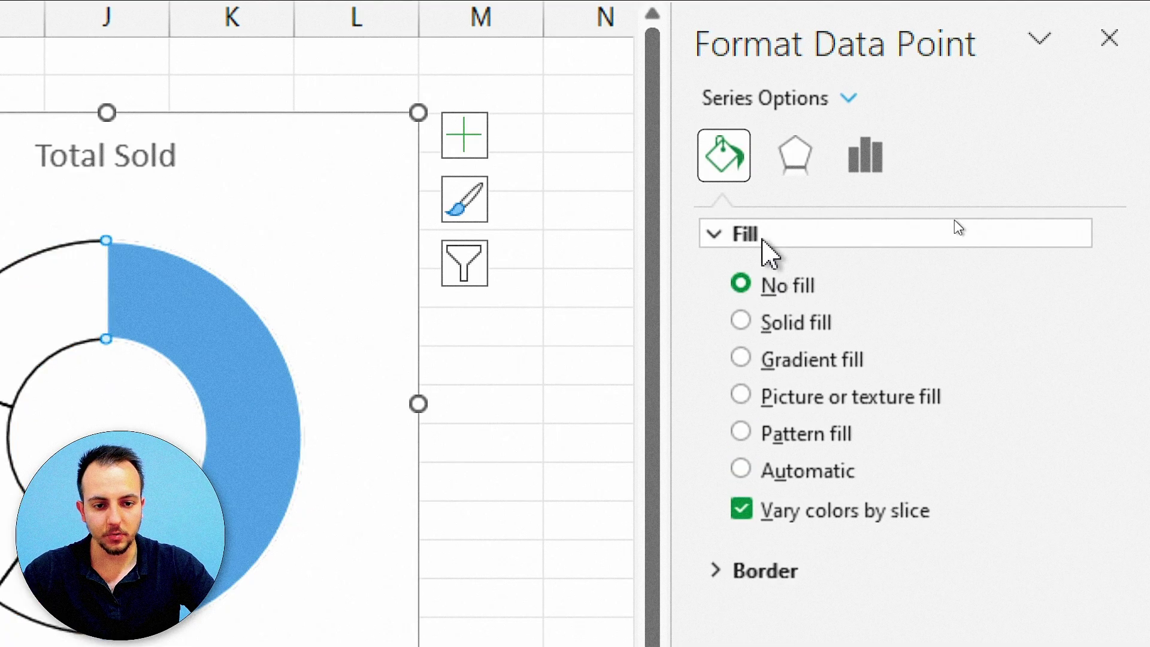
pyautogui.click(767, 246)
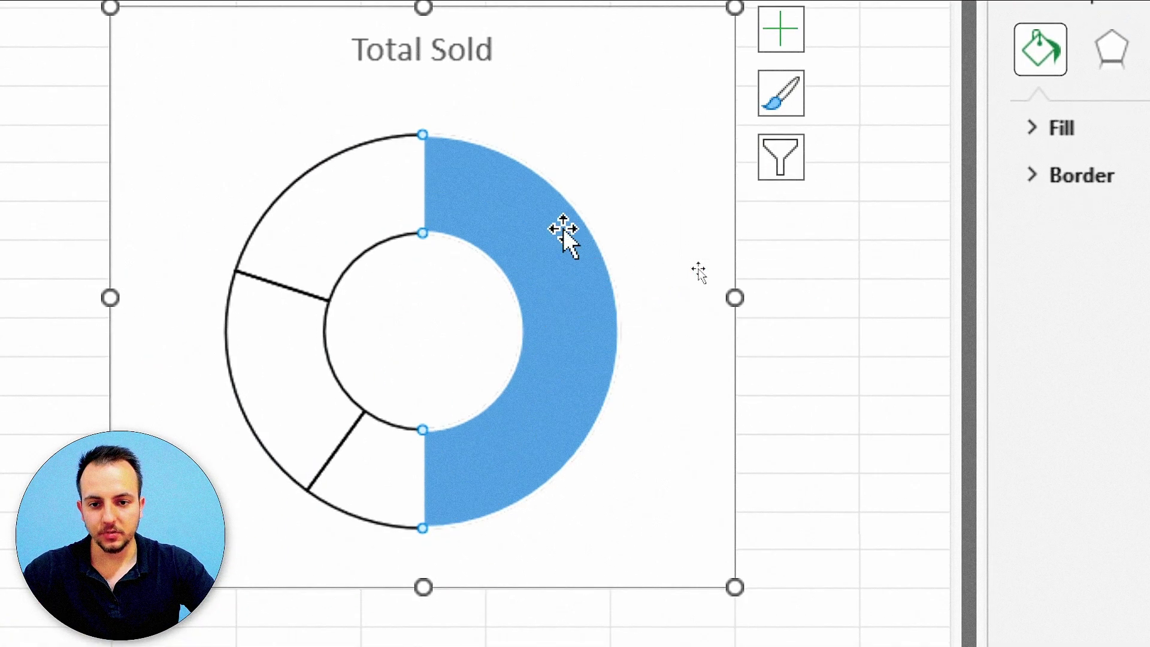
# Format the blue slice of the Total sold series with no border line and a solid gold fill
pyautogui.click(1095, 177)
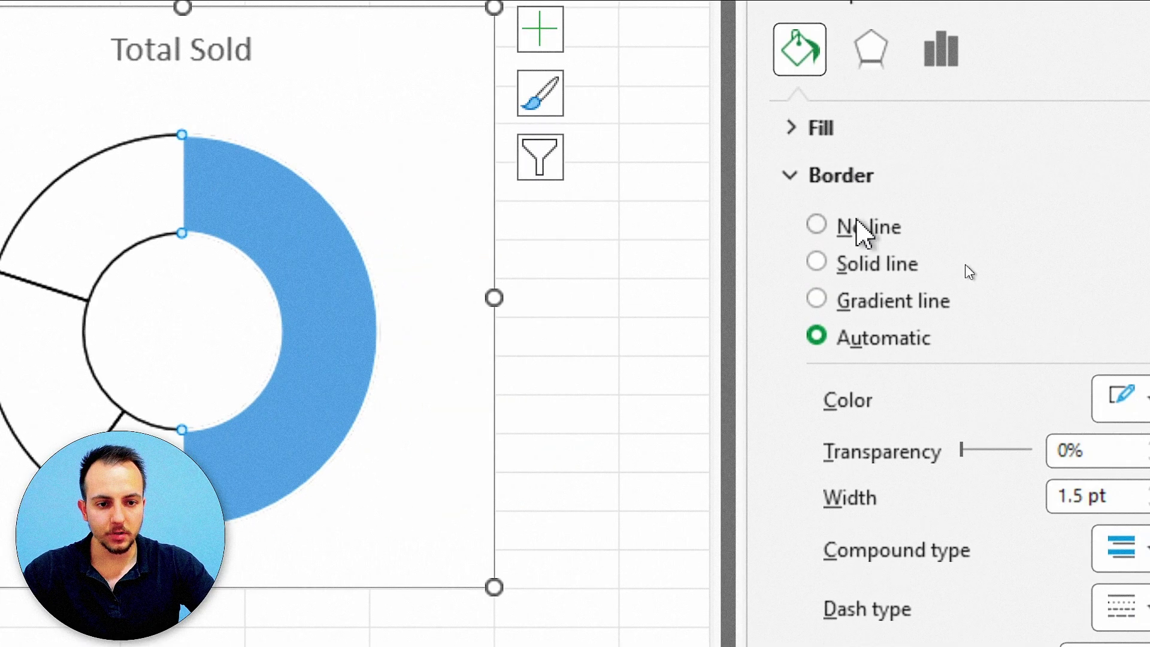
pyautogui.click(858, 226)
pyautogui.click(869, 177)
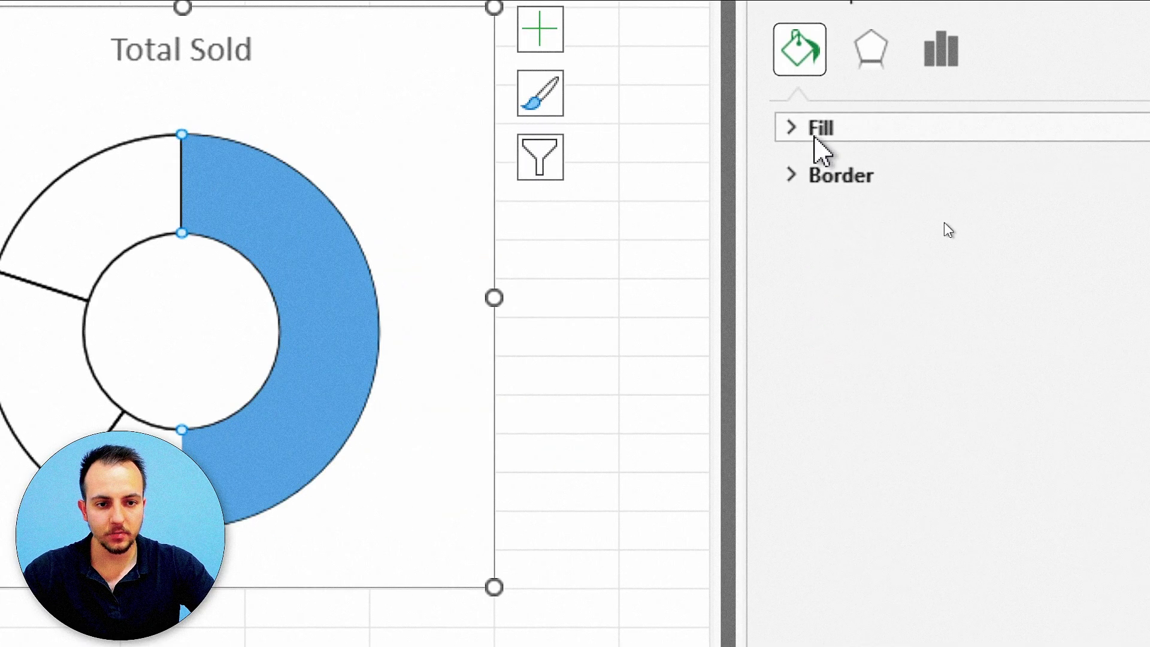
pyautogui.click(819, 129)
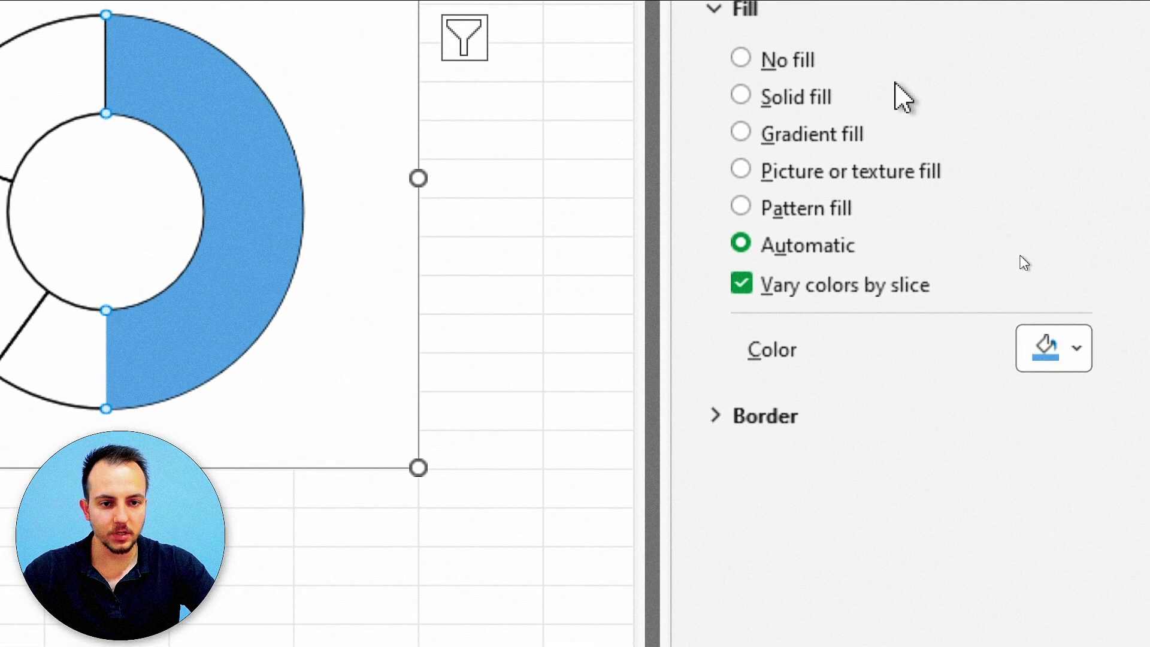
pyautogui.click(811, 103)
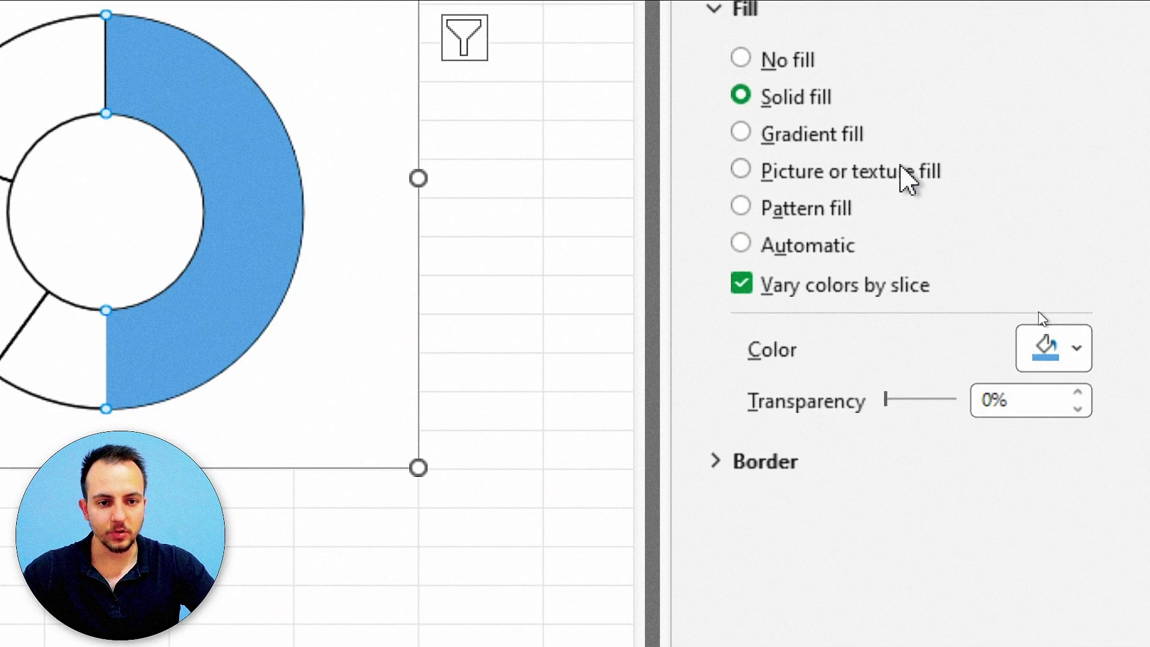
pyautogui.click(1027, 341)
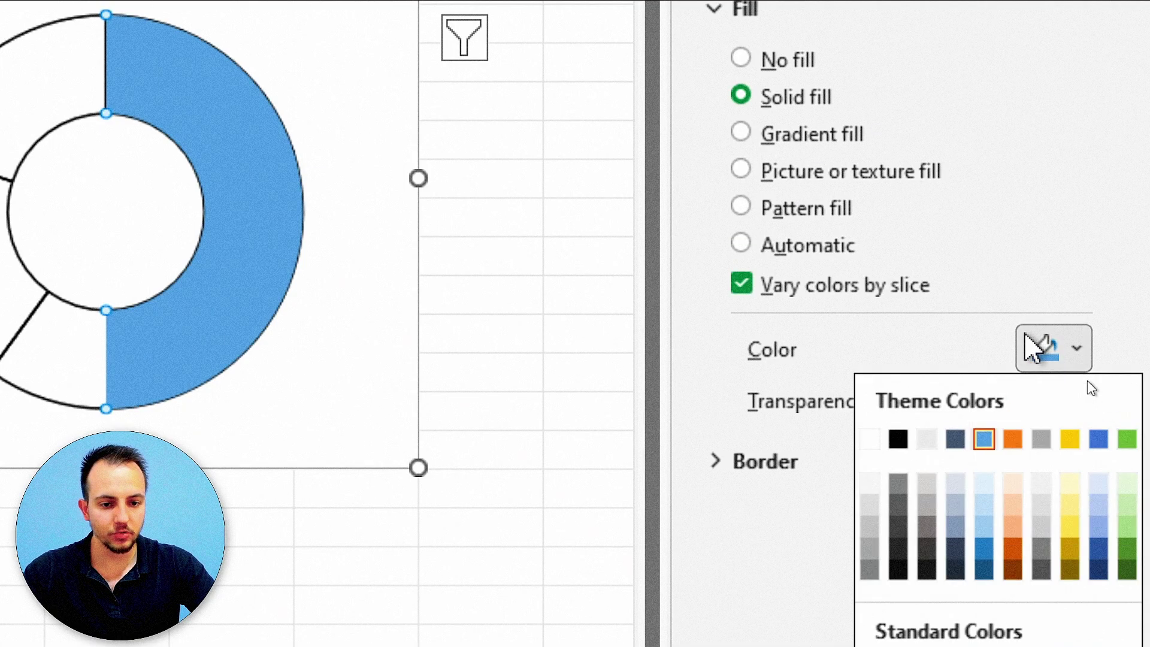
pyautogui.click(1068, 441)
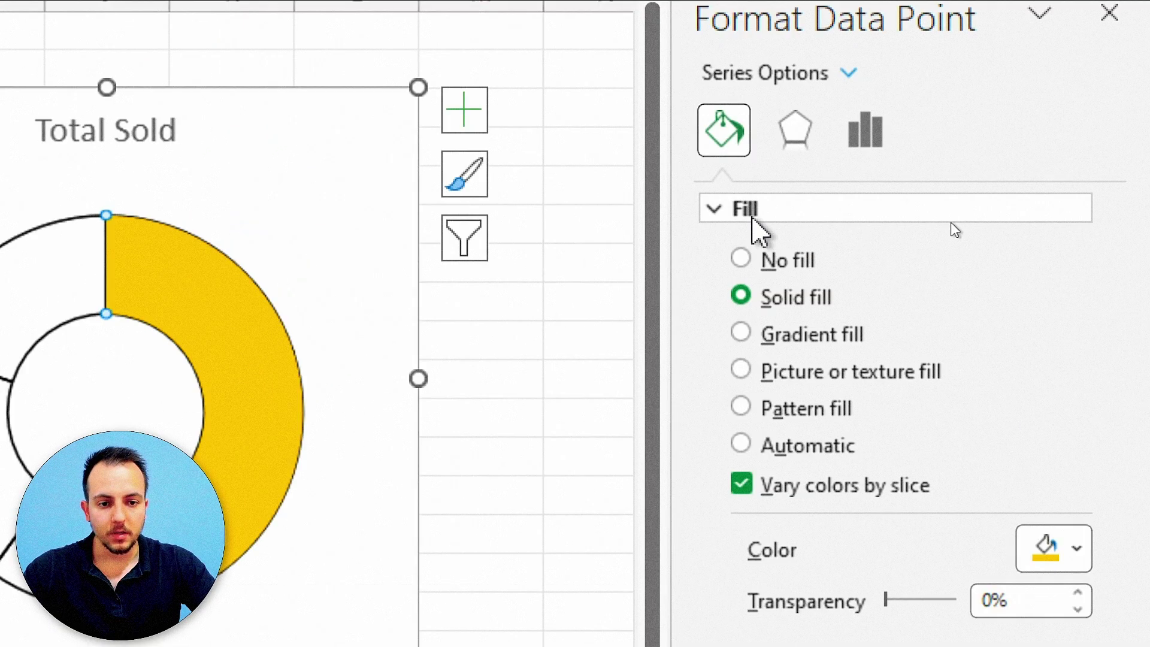
pyautogui.click(778, 15)
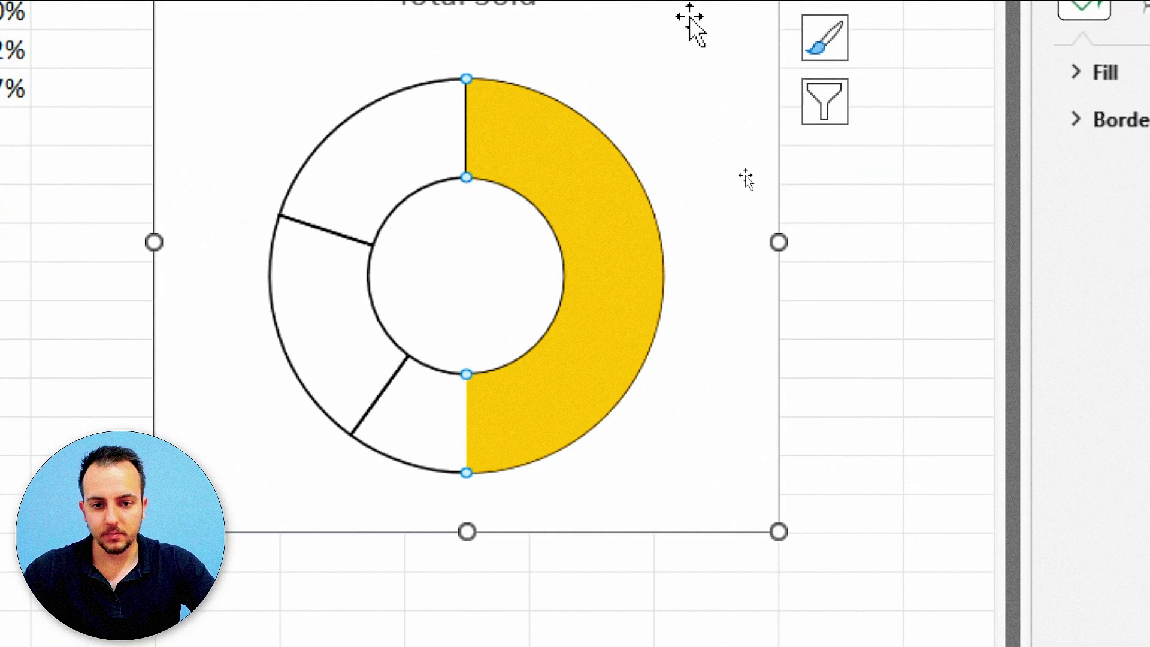
# Change the combo chart's axis assignment so Series1 is on the secondary axis instead of Total sold
pyautogui.rightClick(746, 147)
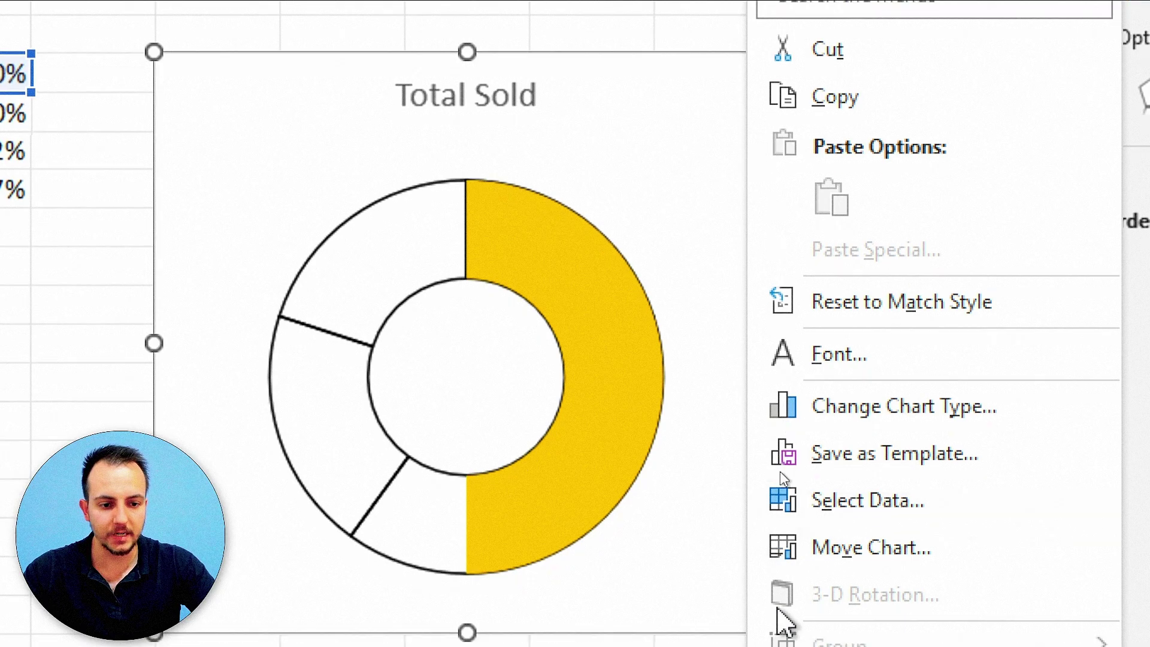
pyautogui.click(893, 277)
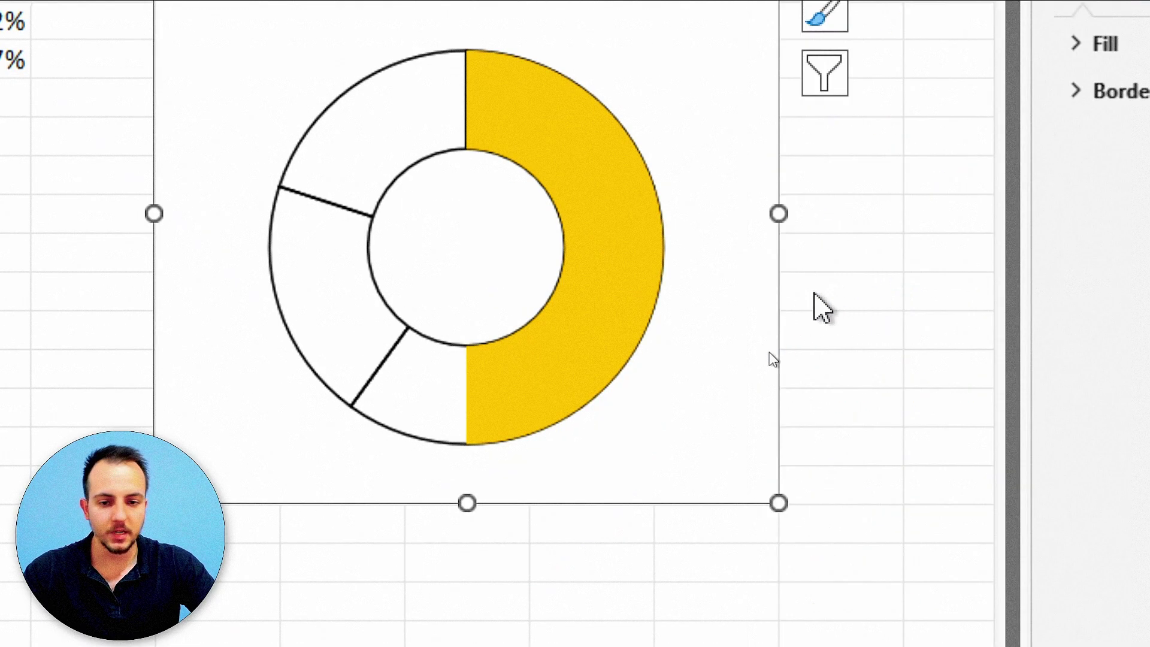
pyautogui.click(362, 506)
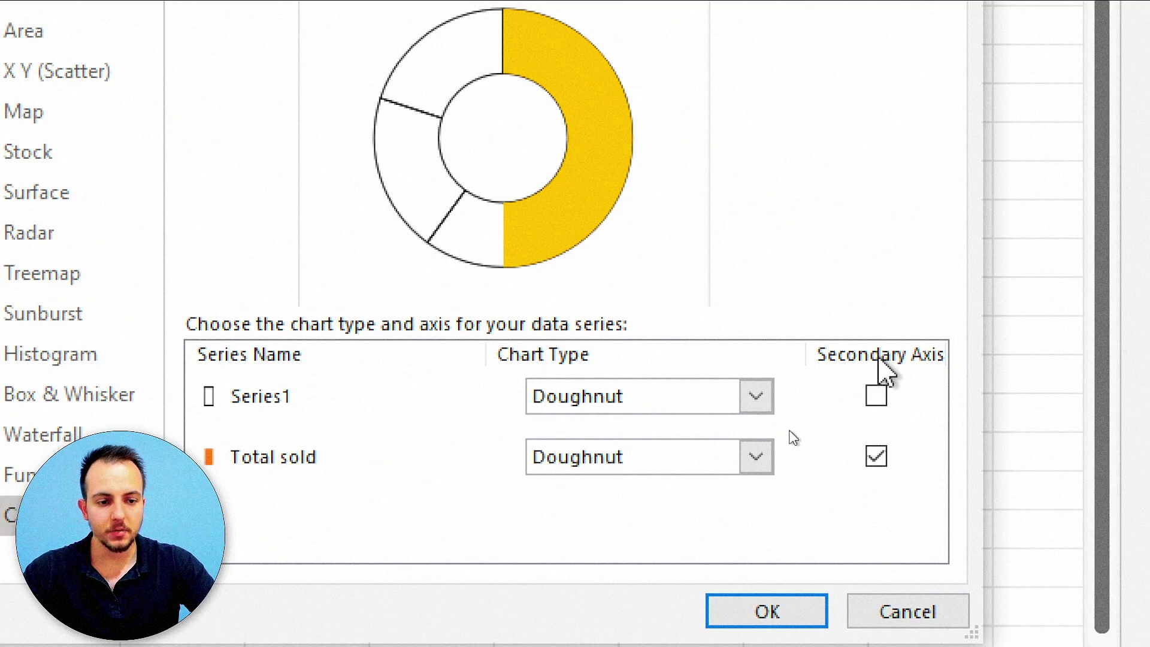
pyautogui.click(877, 397)
pyautogui.click(879, 398)
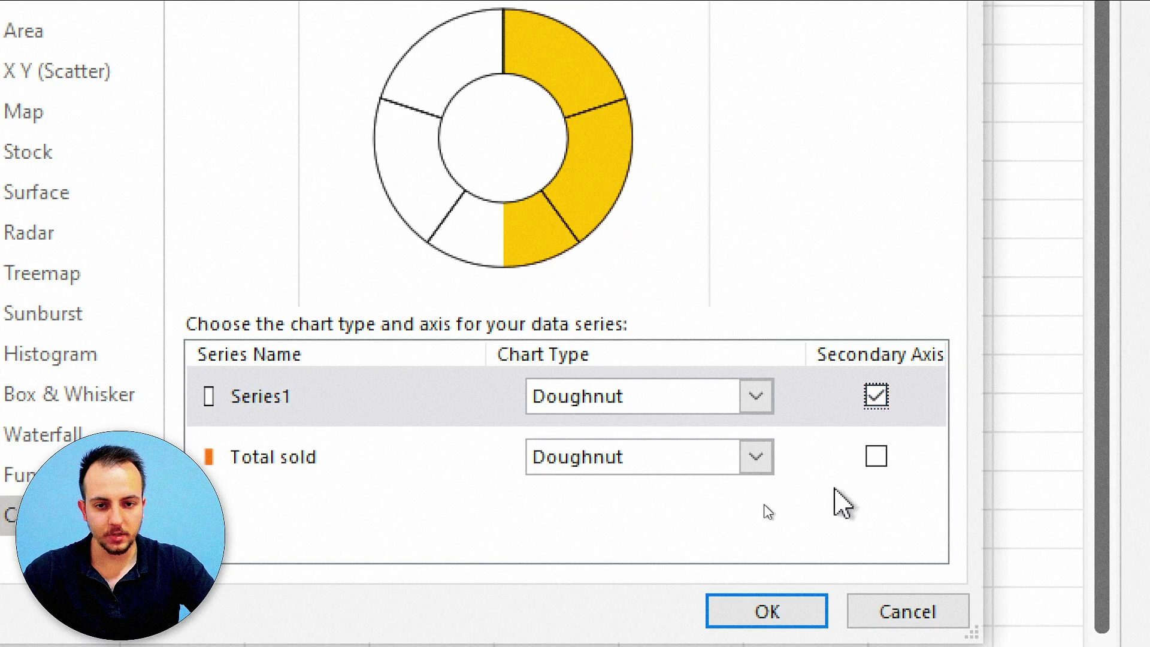
pyautogui.click(767, 610)
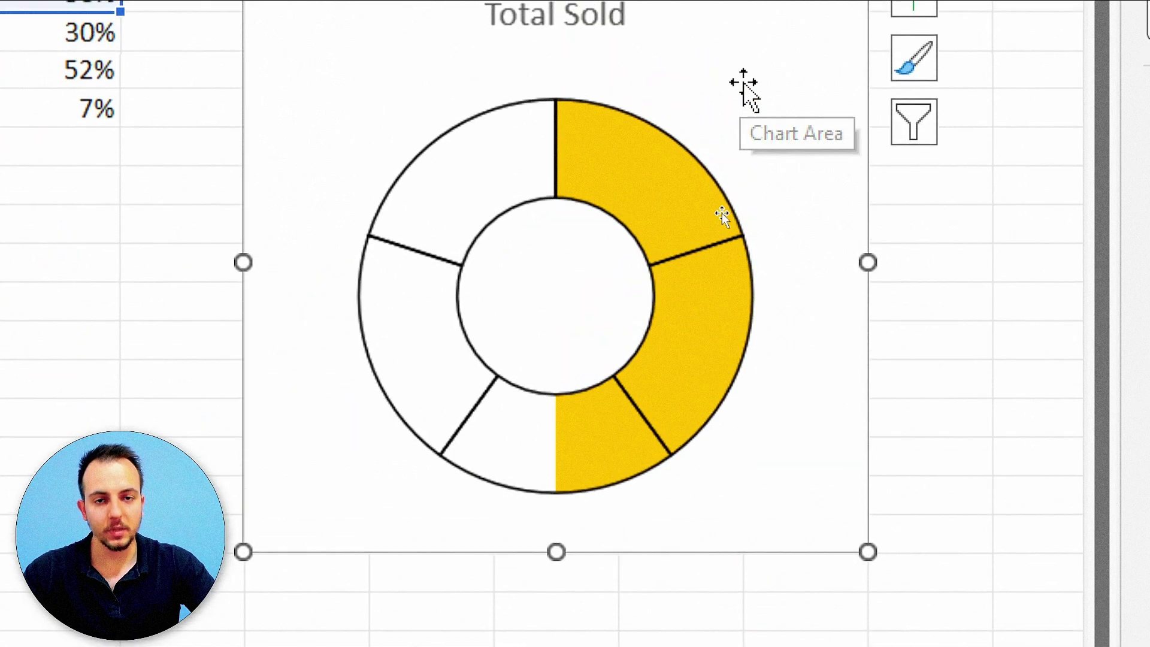
# Close the chart formatting pane and deselect the chart
pyautogui.doubleClick(743, 82)
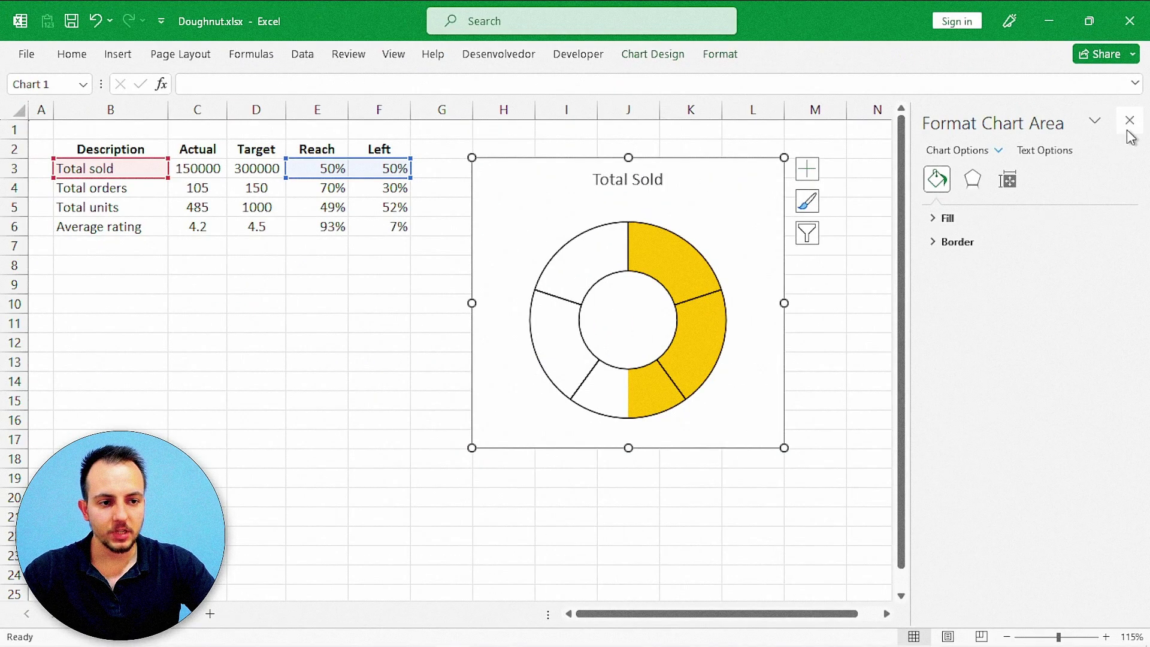
pyautogui.click(1130, 120)
pyautogui.click(935, 379)
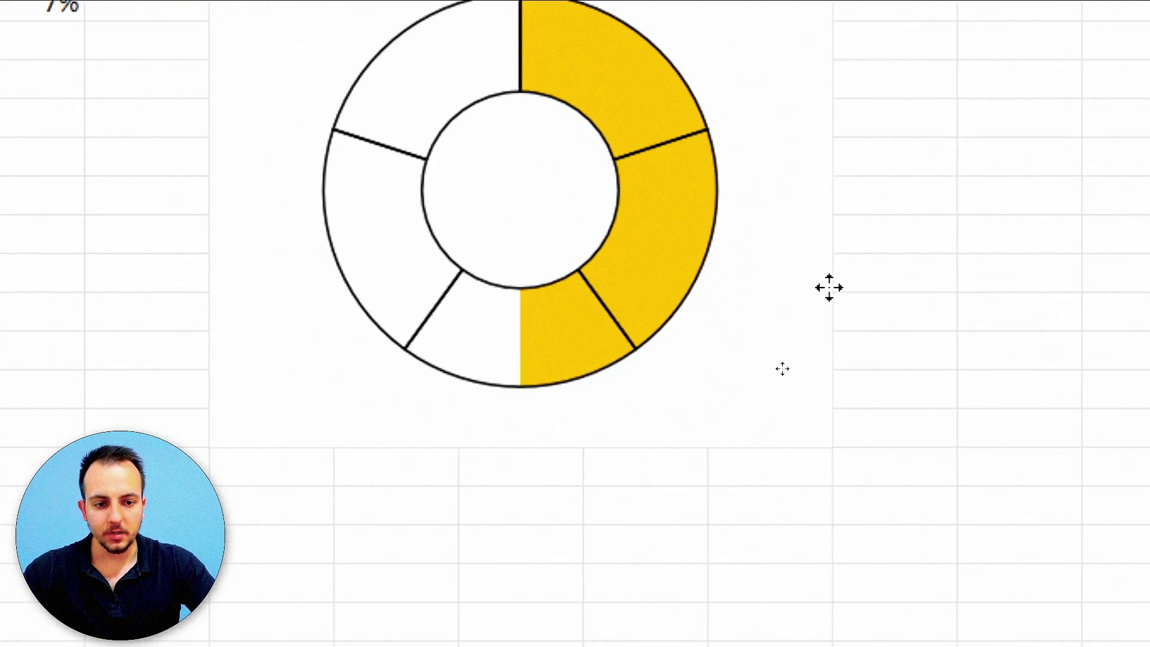
# Set the chart area's shape outline to the darkest gray shade of the white theme color
pyautogui.click(828, 288)
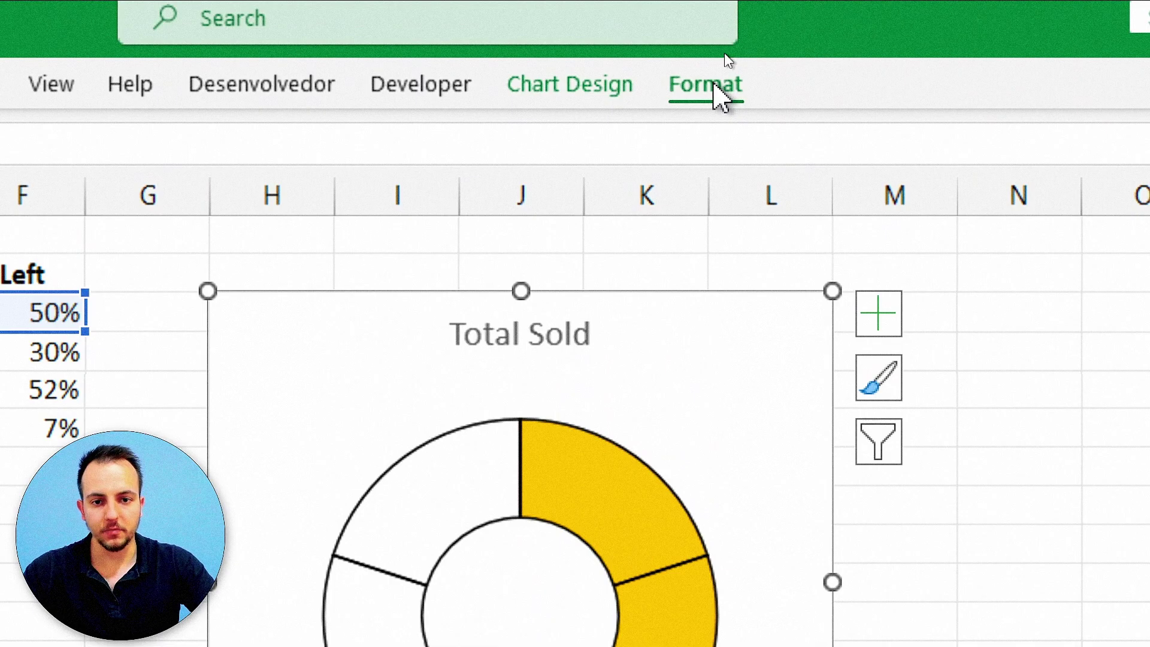
pyautogui.click(715, 90)
pyautogui.click(254, 183)
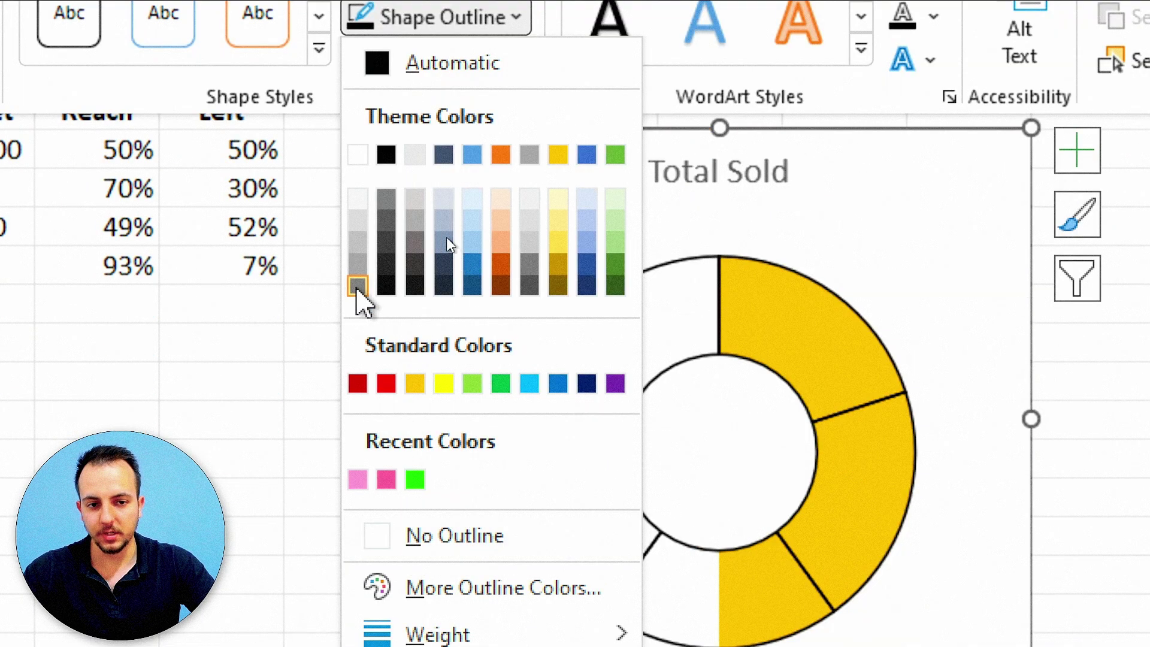
pyautogui.click(357, 287)
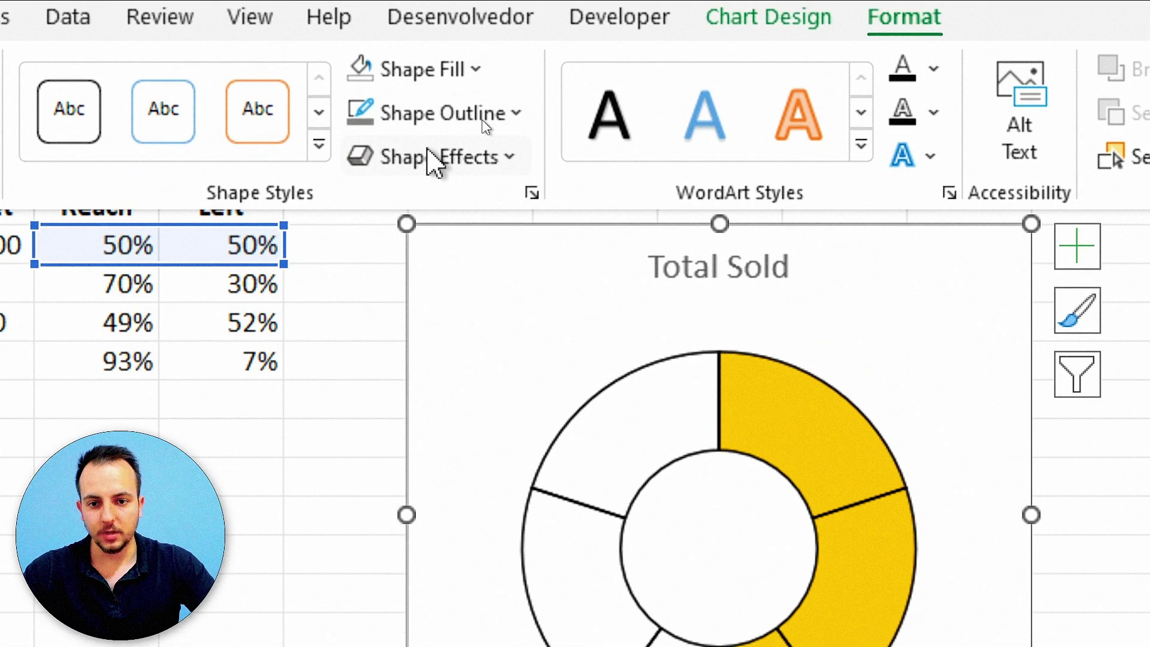
# Apply the first outer shadow preset, offset to the bottom right, to the chart area and deselect the chart
pyautogui.click(432, 158)
pyautogui.moveTo(455, 308)
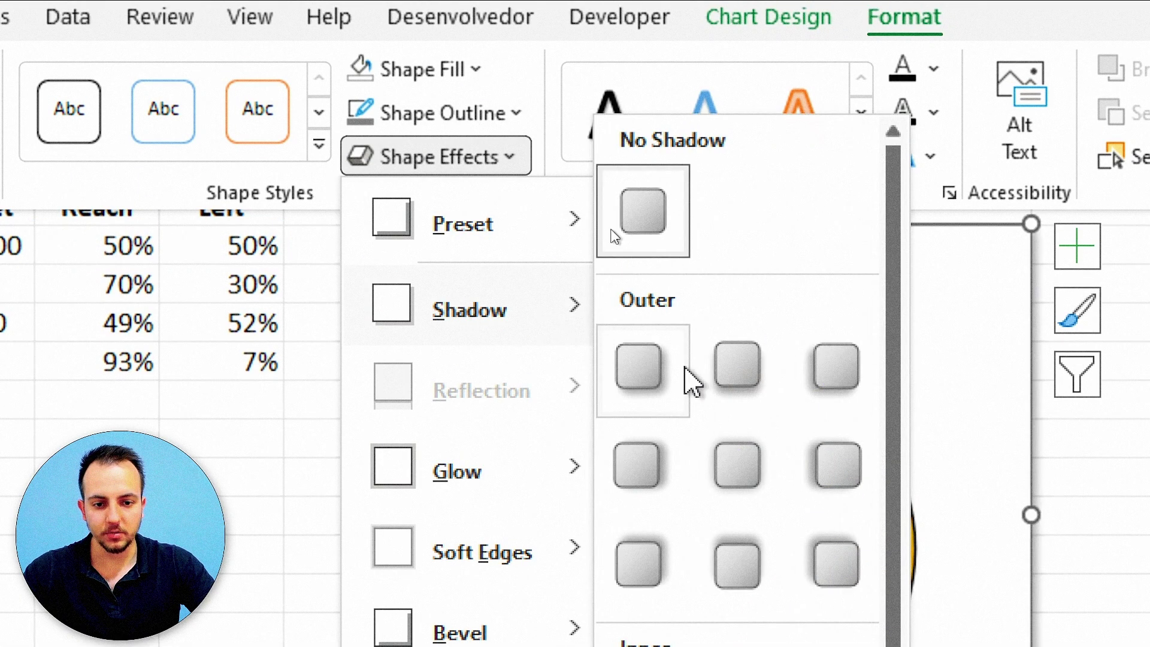
pyautogui.click(683, 365)
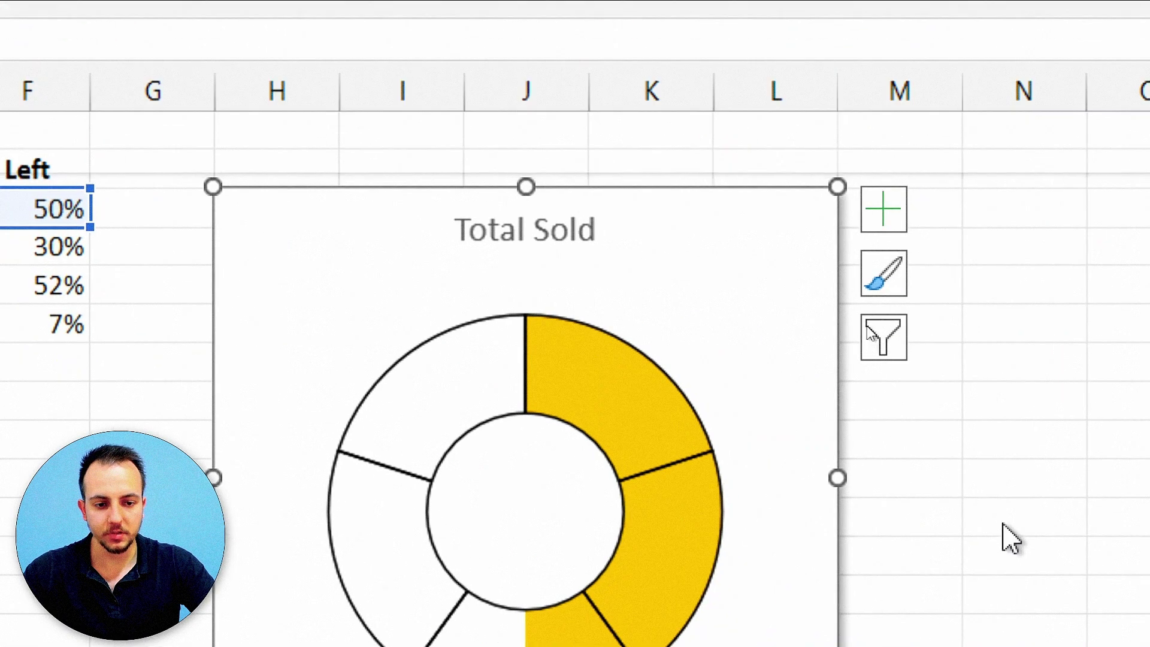
pyautogui.click(1004, 524)
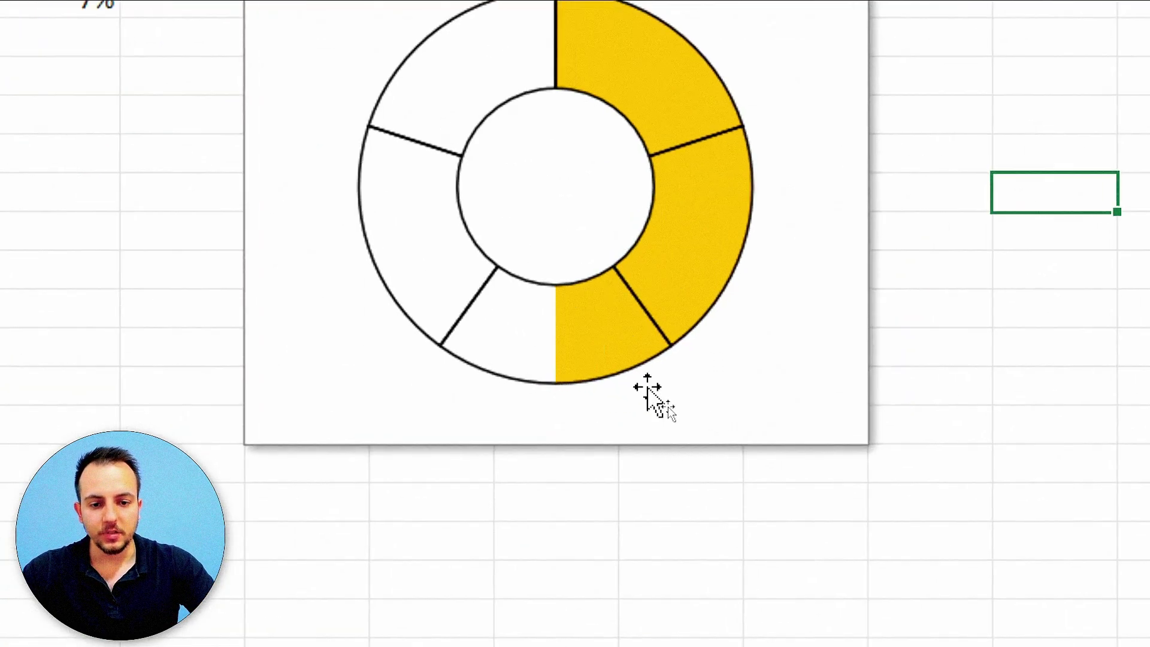
# Apply the first outer shadow preset, offset to the bottom right, to the five-segment ring series, then close its formatting pane and deselect the chart
pyautogui.moveTo(582, 251)
pyautogui.rightClick(465, 124)
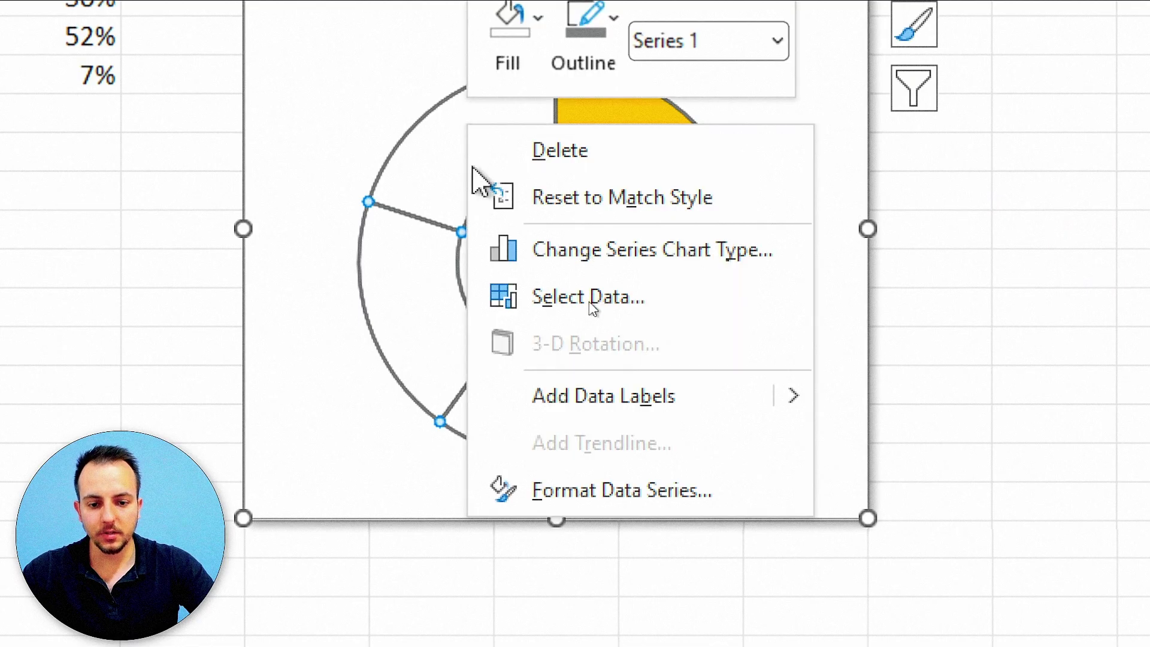
pyautogui.click(563, 489)
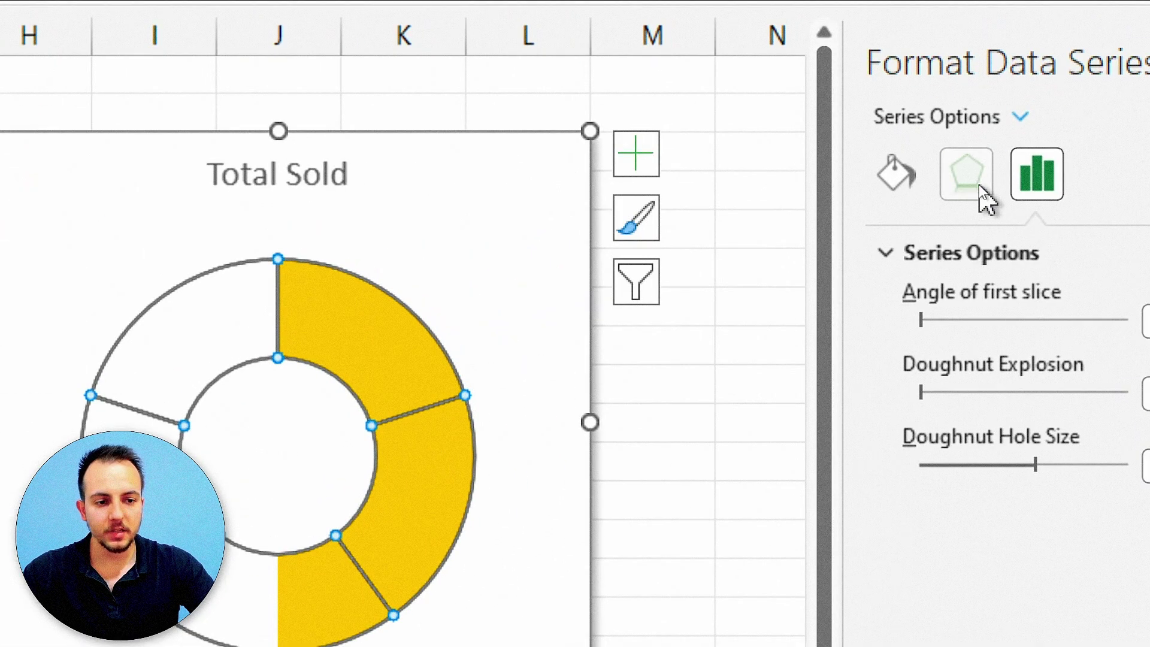
pyautogui.click(983, 193)
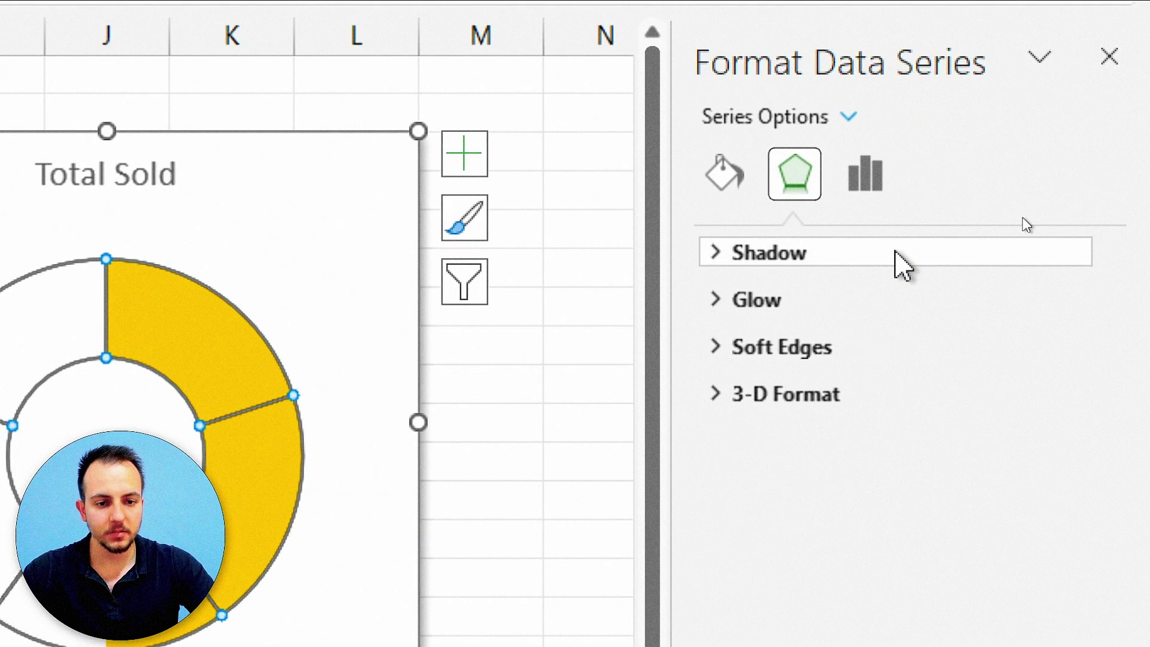
pyautogui.click(1065, 264)
pyautogui.click(1051, 309)
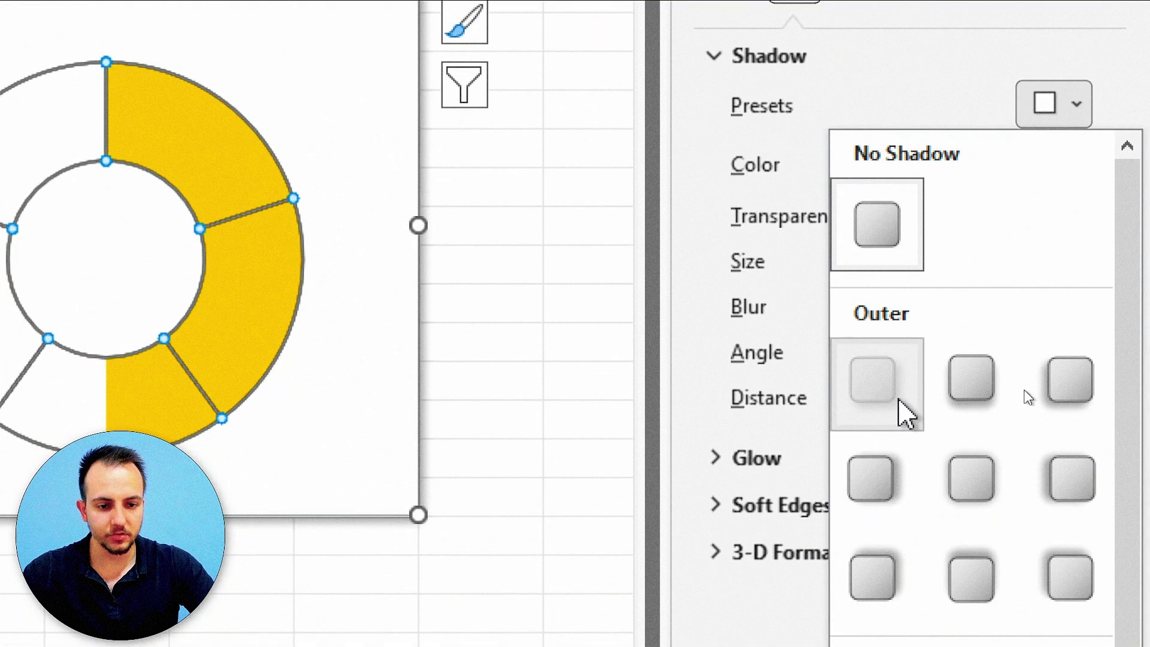
pyautogui.click(901, 410)
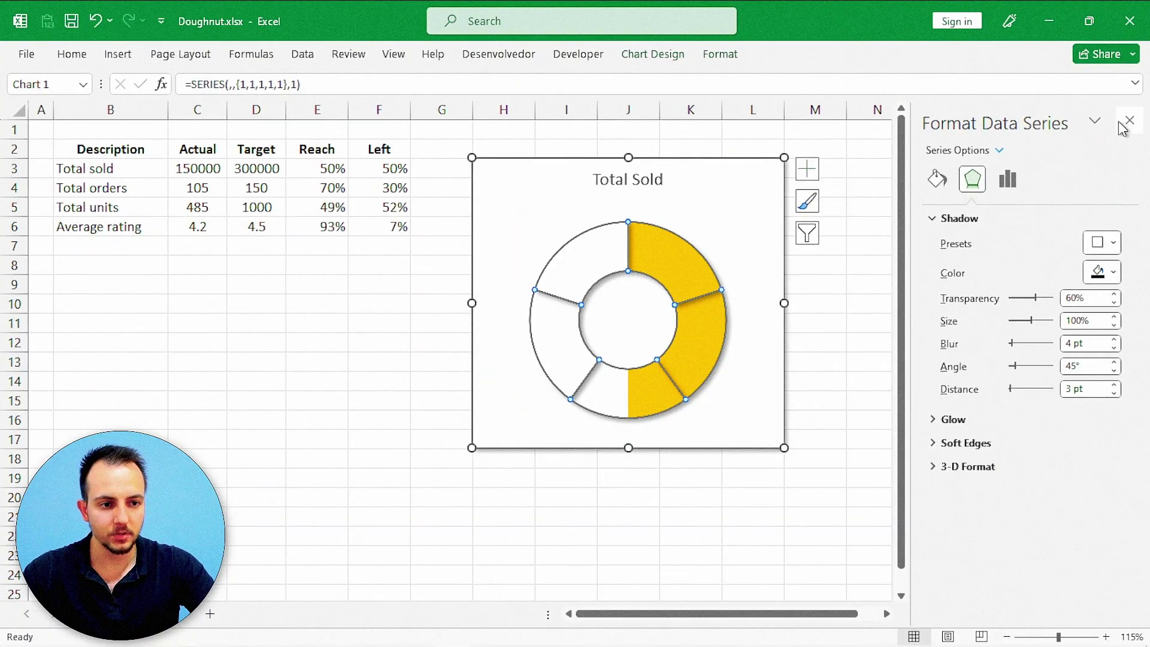
pyautogui.click(1121, 124)
pyautogui.click(943, 328)
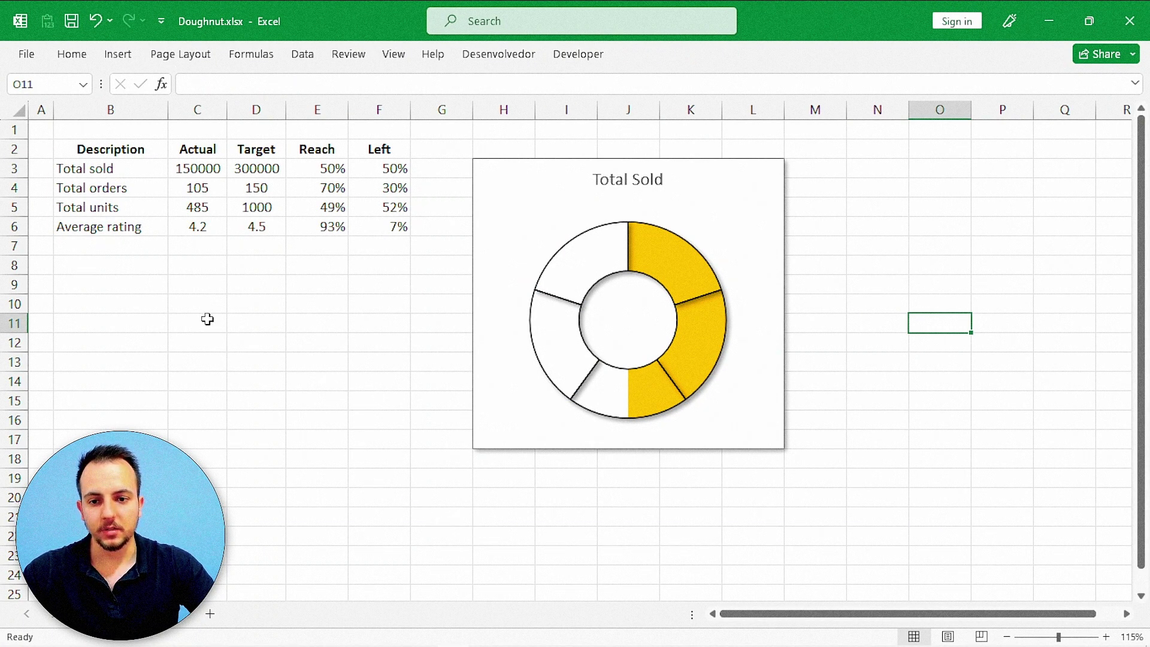
# Enlarge the Total Sold chart so its lower-right corner reaches the end of column O and row 22, then deselect it
pyautogui.click(781, 445)
pyautogui.moveTo(784, 448); pyautogui.dragTo(970, 545)
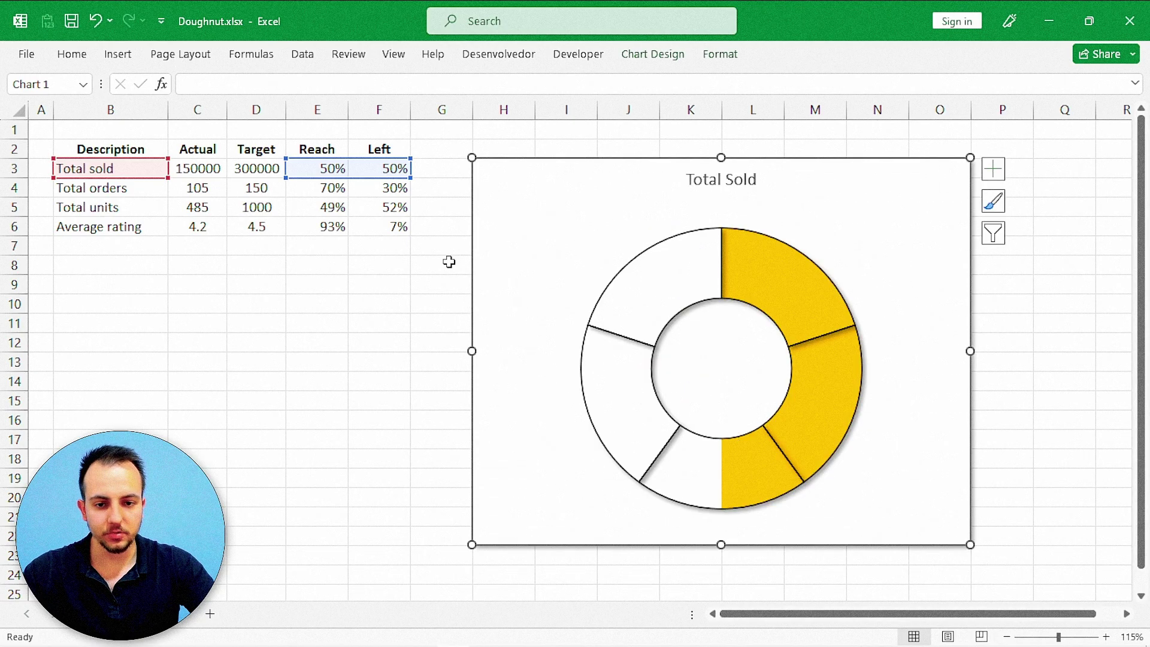
pyautogui.click(379, 303)
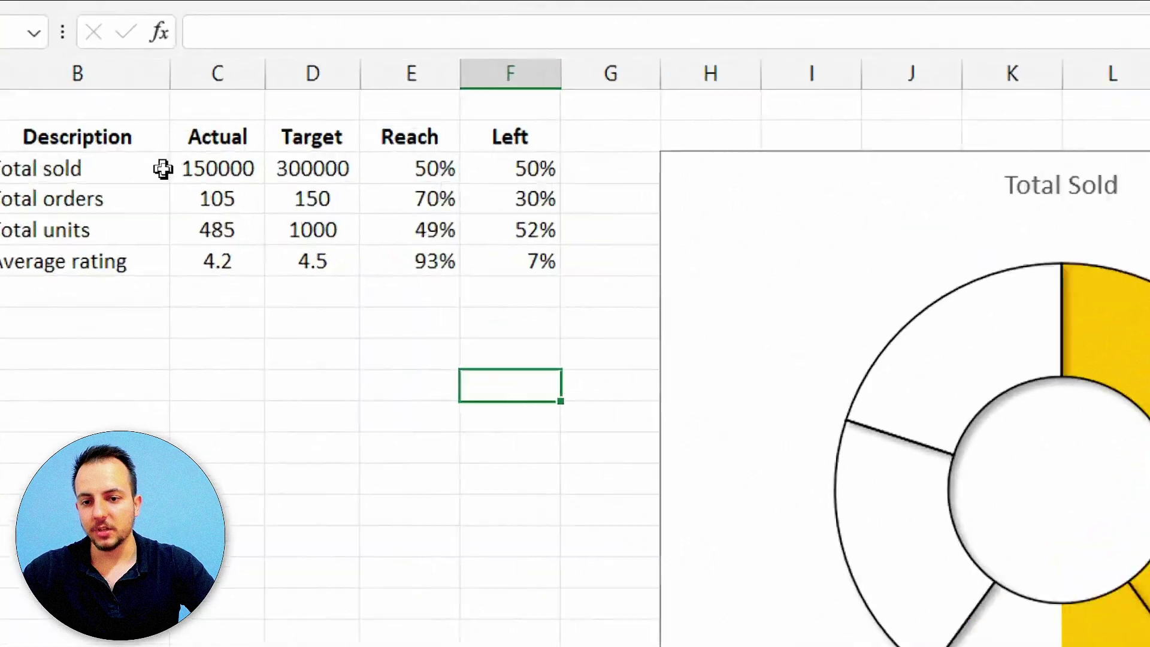
# Set the Actual value of Total sold in C3 to 200000 to test the chart
pyautogui.click(170, 171)
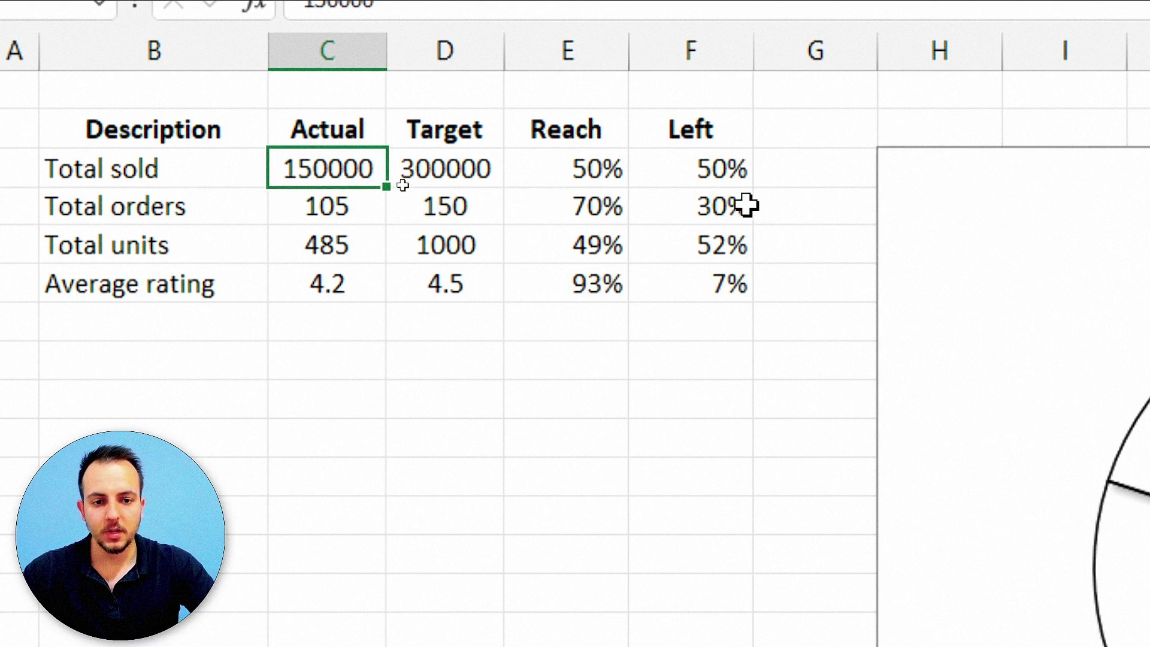
pyautogui.click(539, 171)
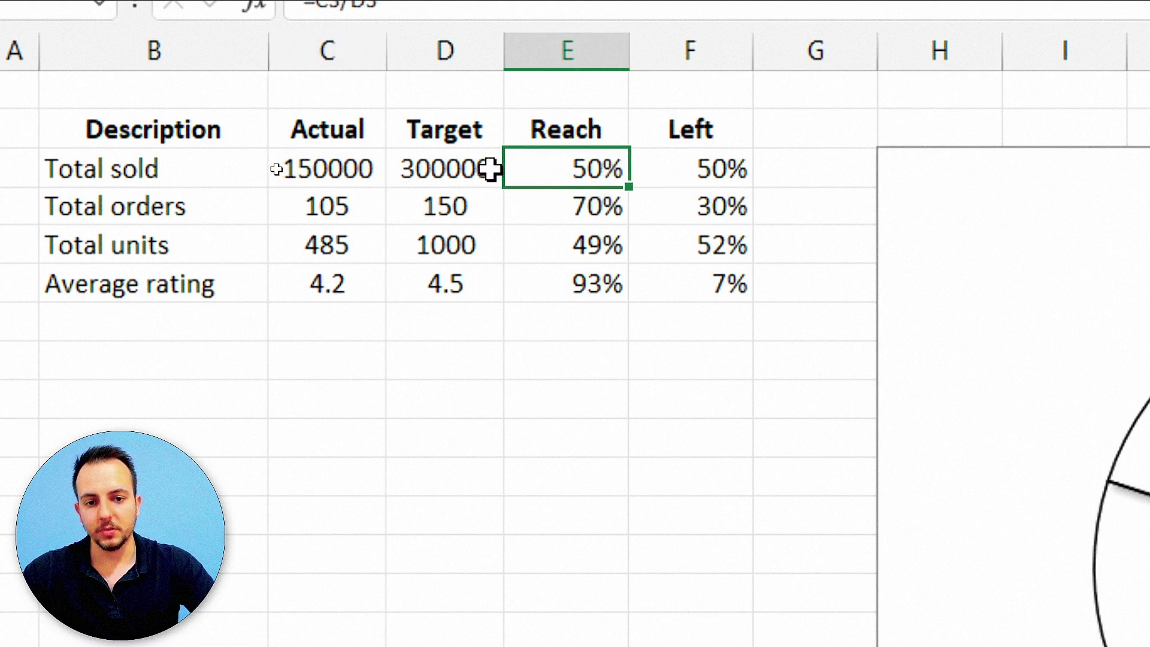
pyautogui.click(329, 159)
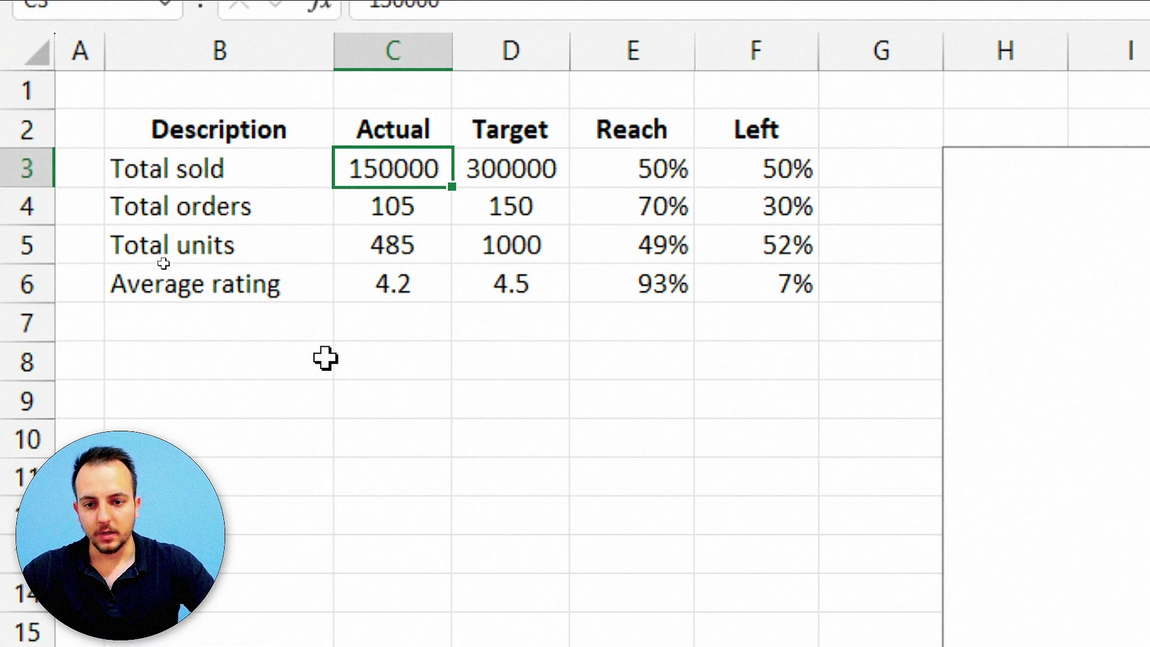
pyautogui.write('200000')
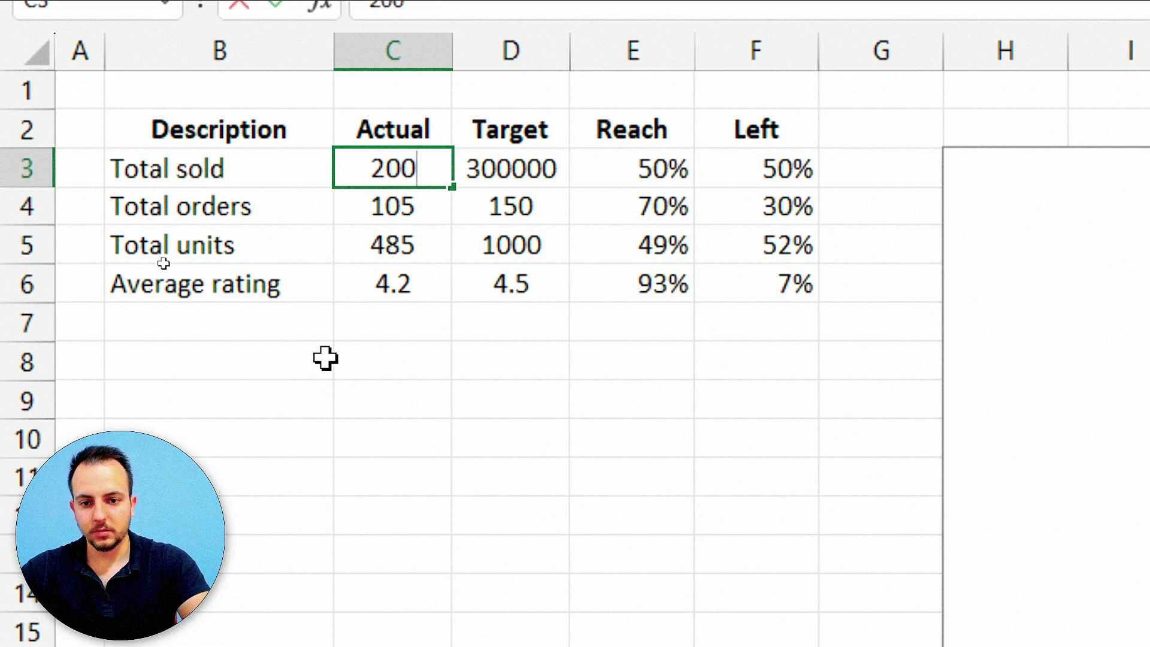
pyautogui.press('Return')
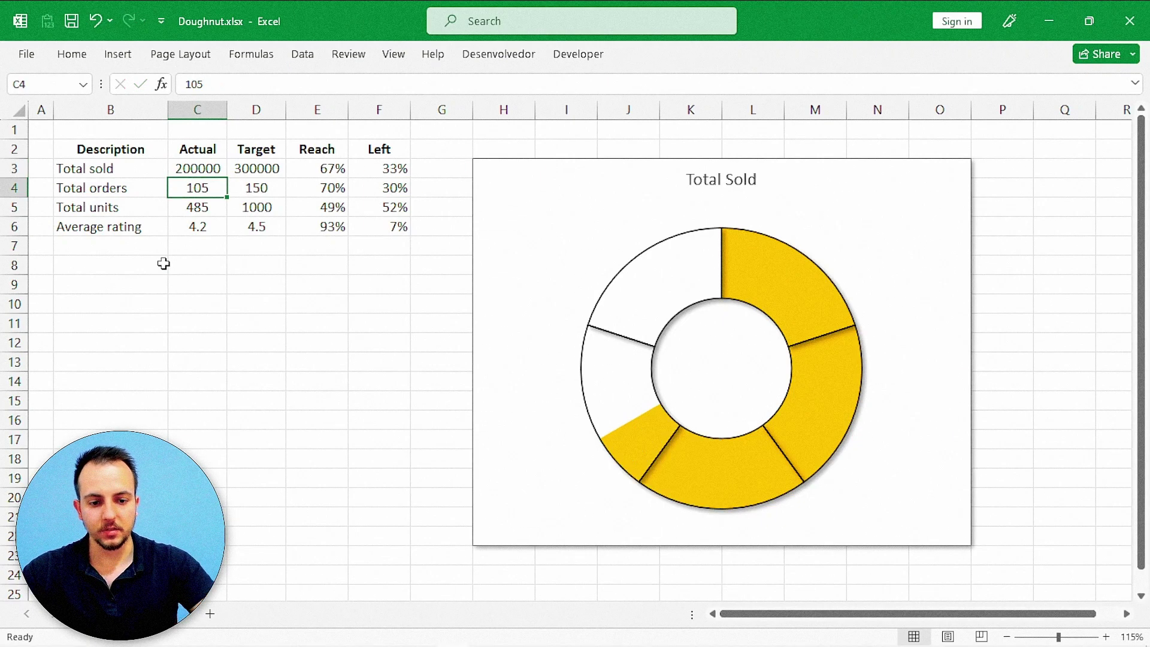
# Test the doughnut chart with Total sold Actual values of 25000 and 300000 in C3
pyautogui.press('Up')
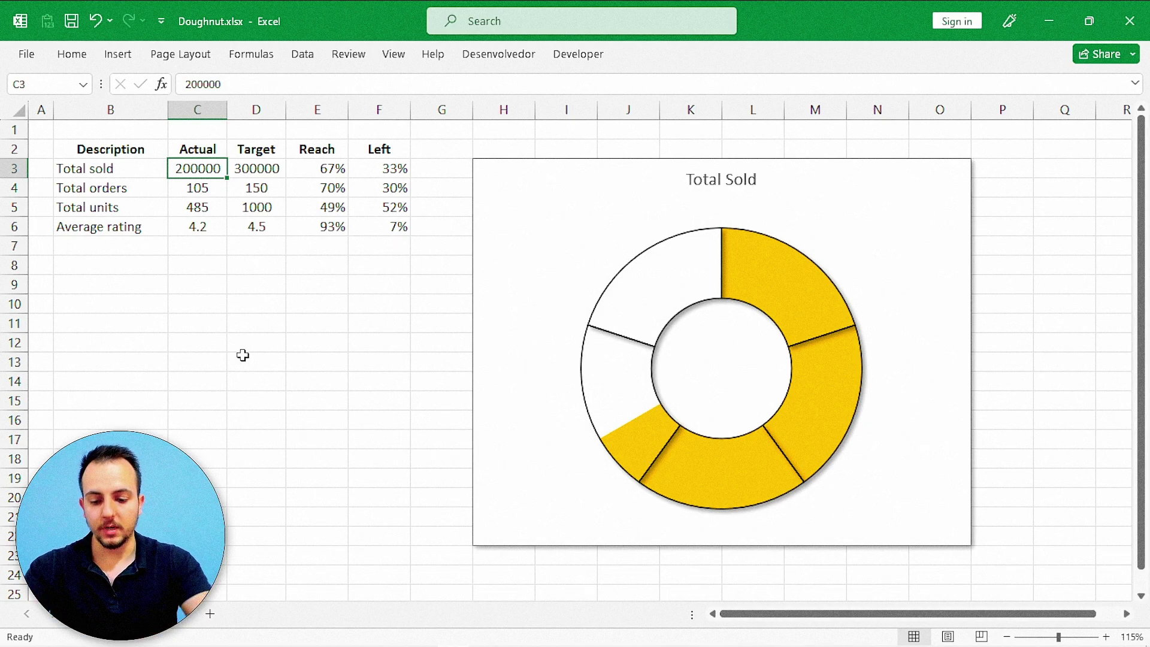
pyautogui.write('25')
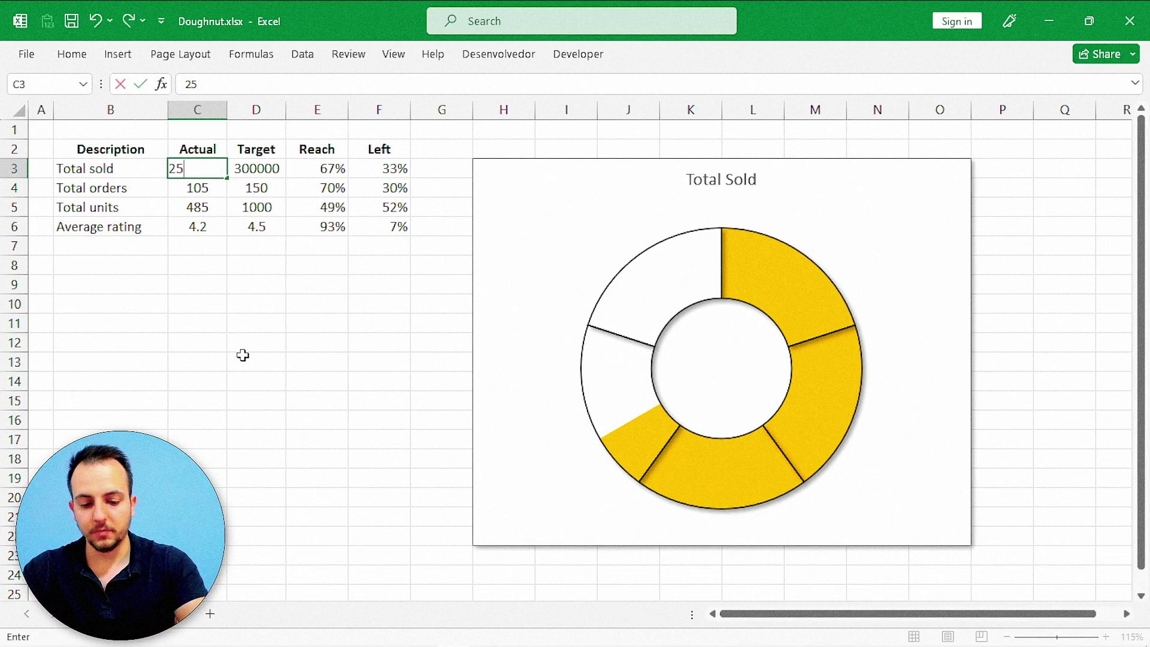
pyautogui.hotkey('ctrl', 'Return')
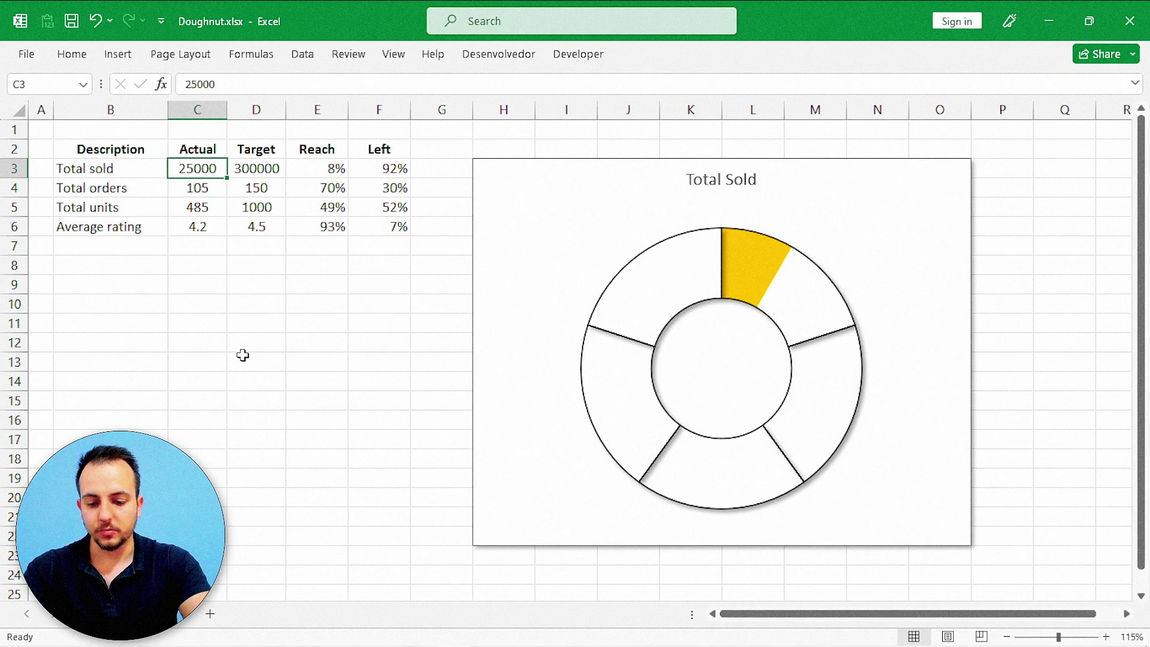
pyautogui.write('3')
pyautogui.hotkey('ctrl', 'Return')
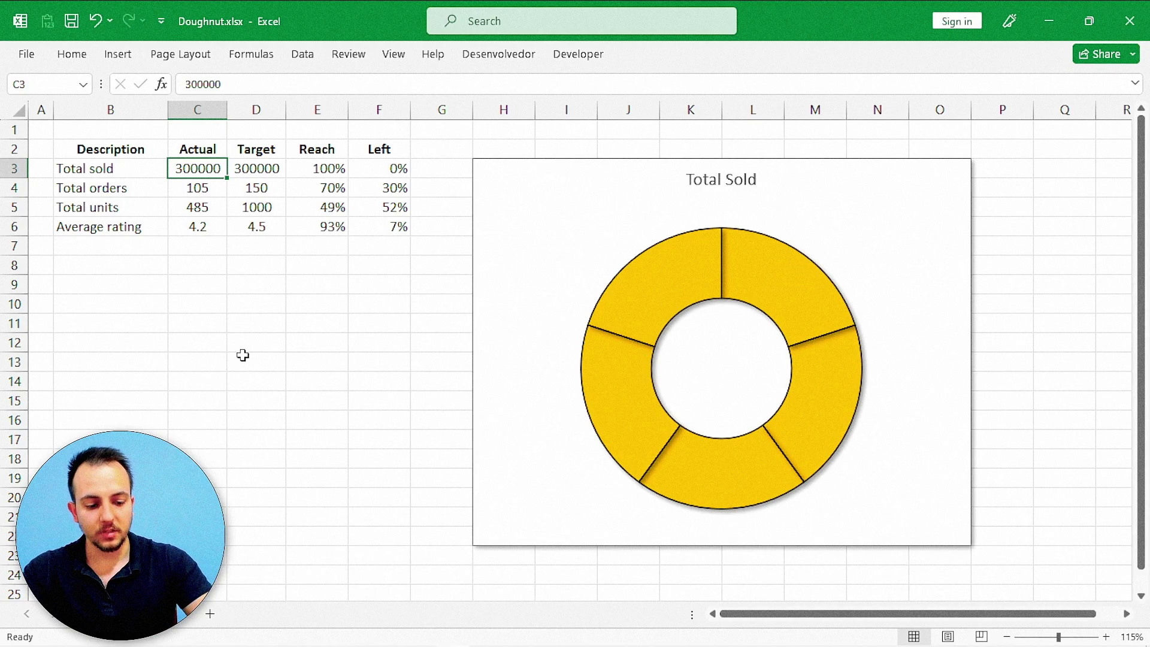
# Set the Actual value of Total sold in C3 to 250000
pyautogui.write('25')
pyautogui.hotkey('ctrl', 'Return')
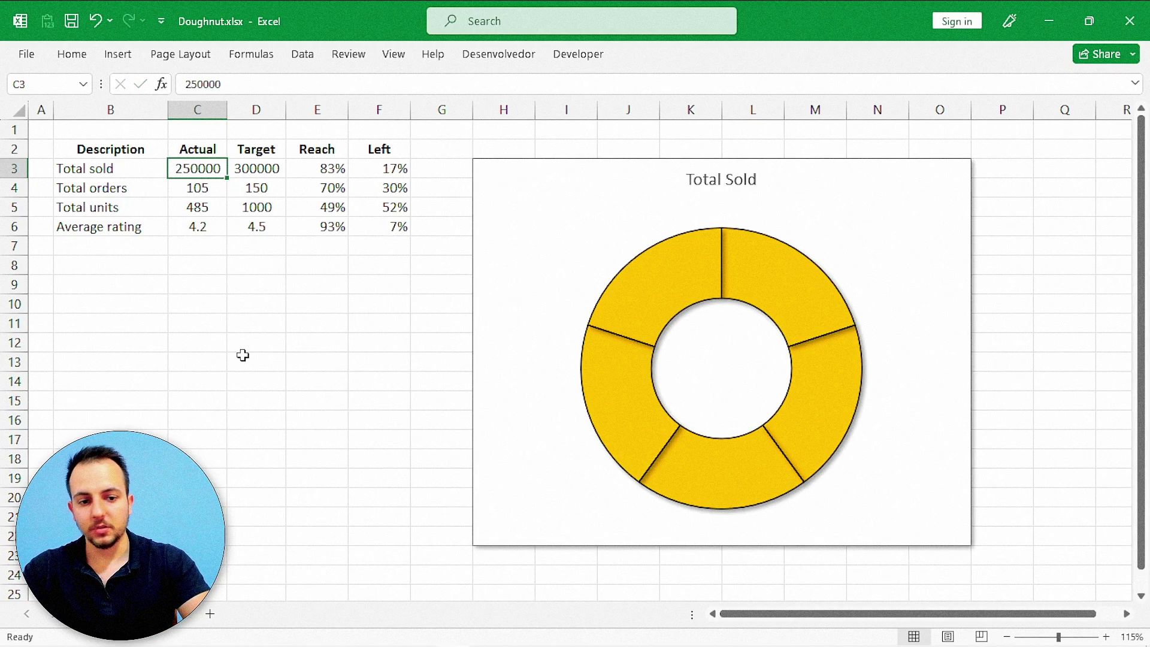